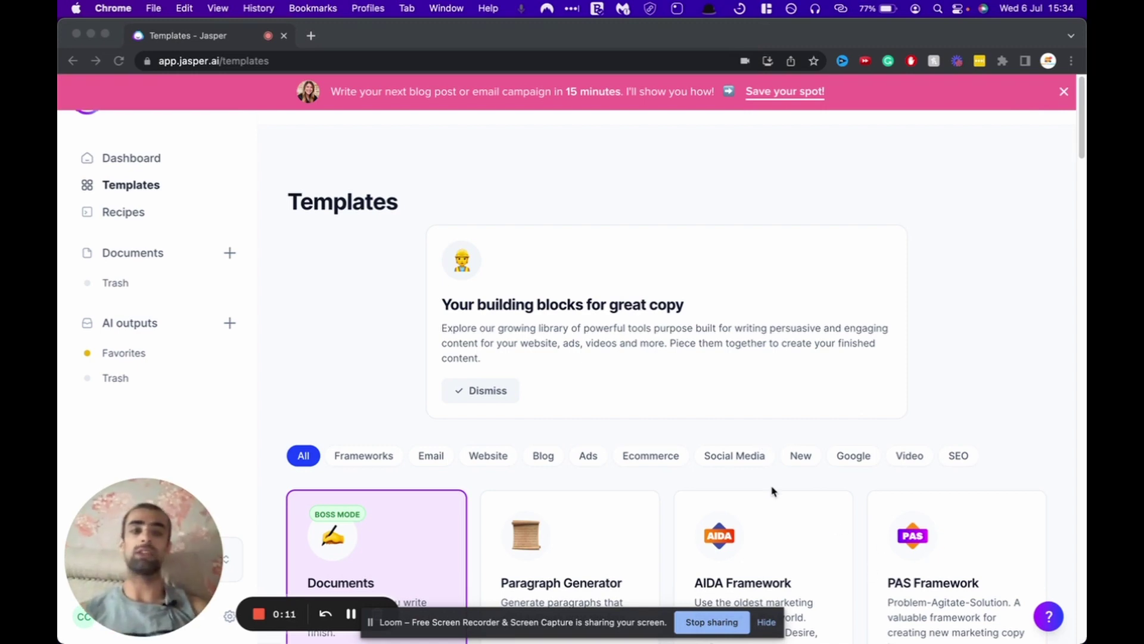
- Browse the template library and open the AIDA Framework template
scroll(763, 486, "down", 10)
scroll(762, 487, "down", 10)
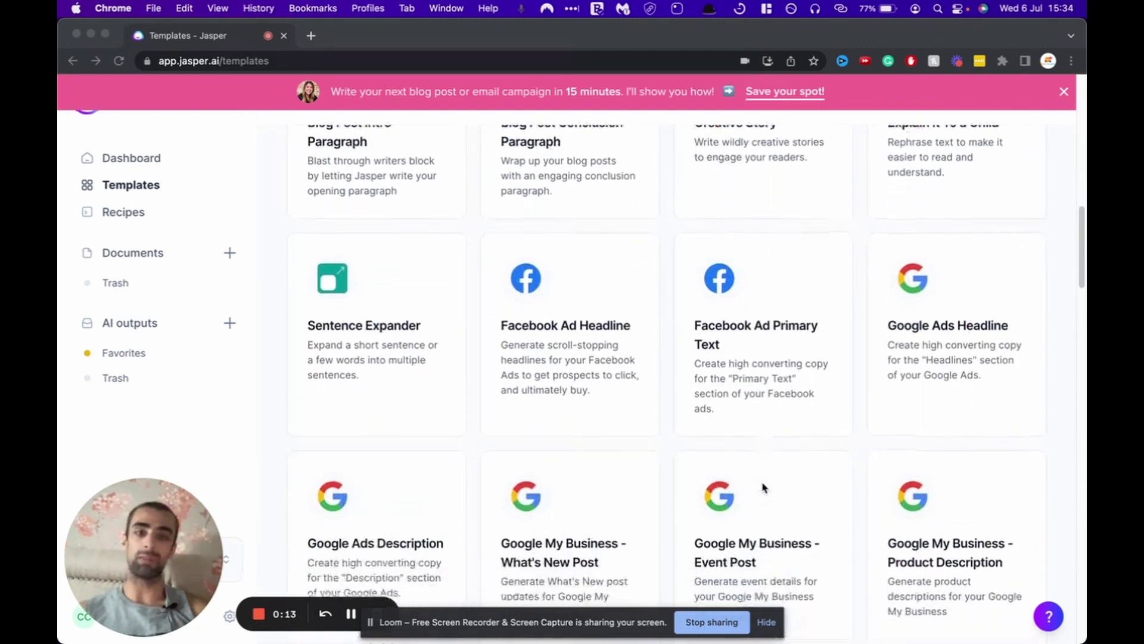
scroll(762, 485, "down", 9)
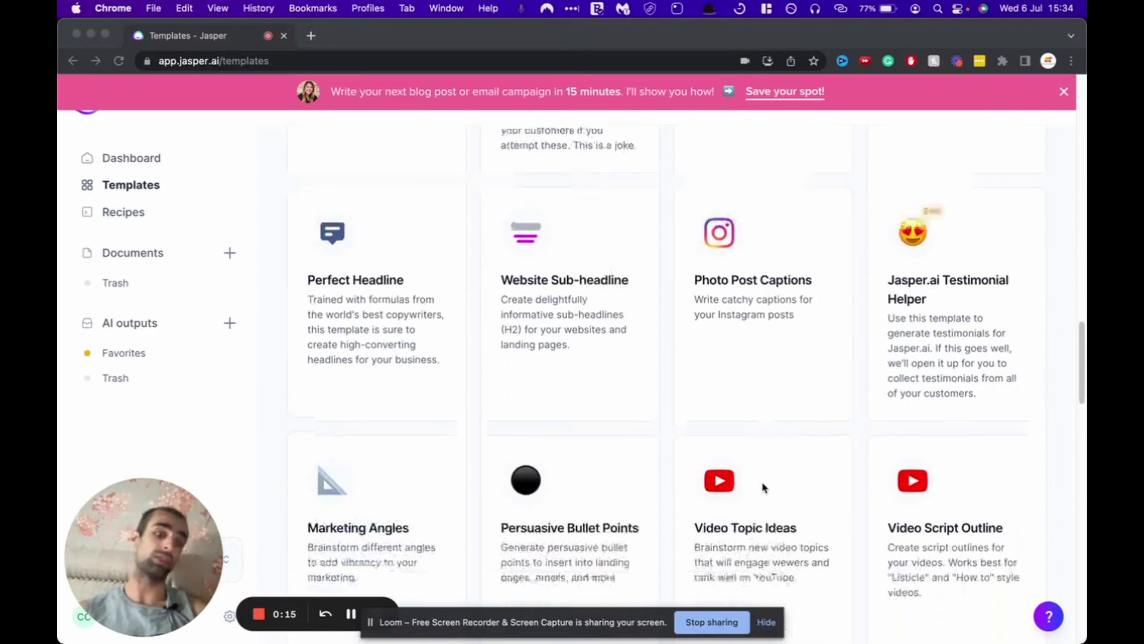
scroll(532, 388, "up", 20)
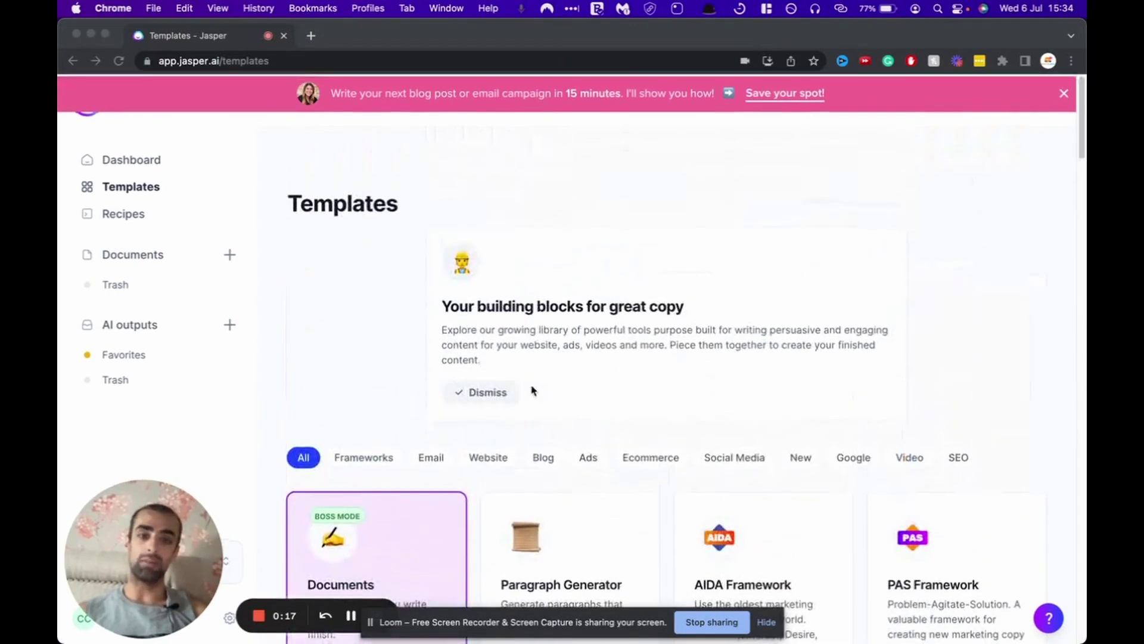
scroll(532, 388, "down", 2)
left_click(756, 473)
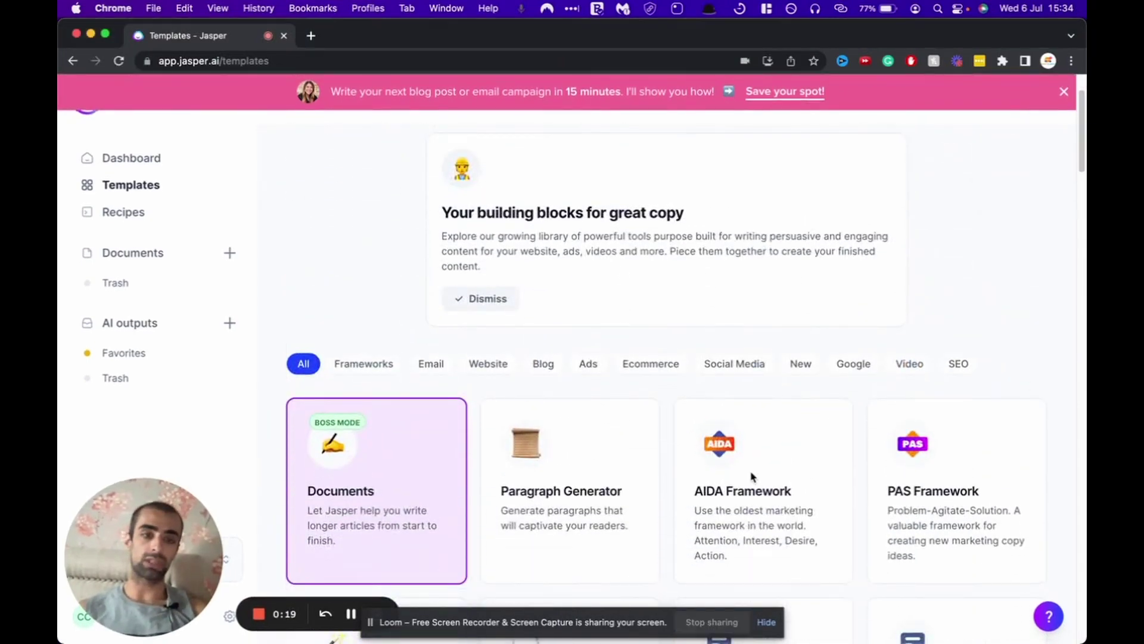
left_click(763, 492)
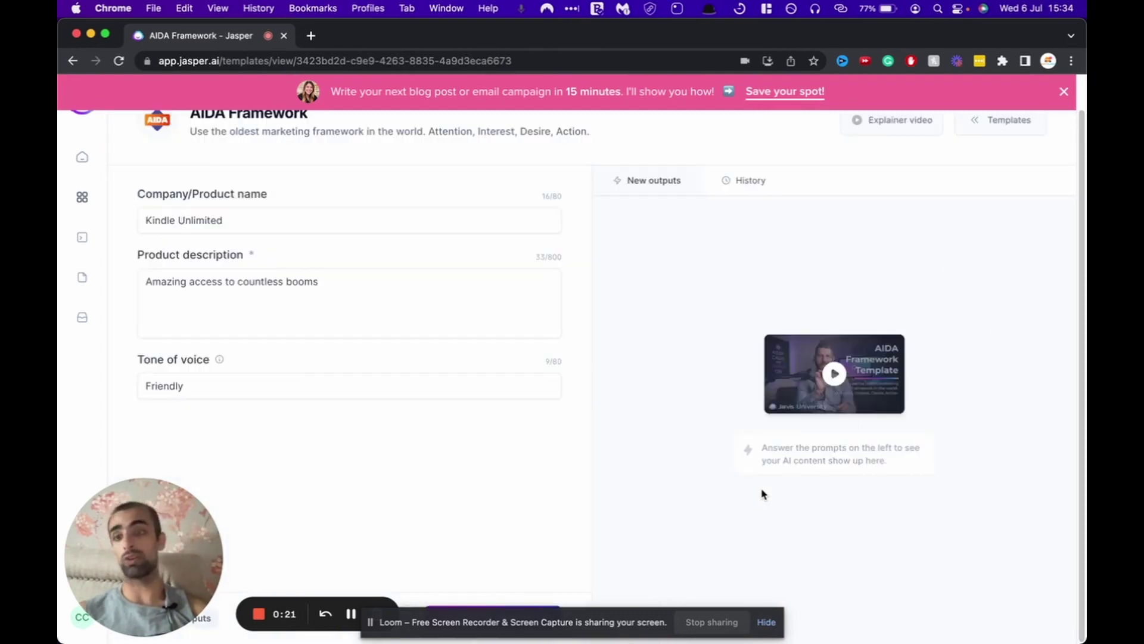
- Replace the company/product name with "Super fast course to become a confident man"
left_click(255, 218)
key("super+a")
key("BackSpace")
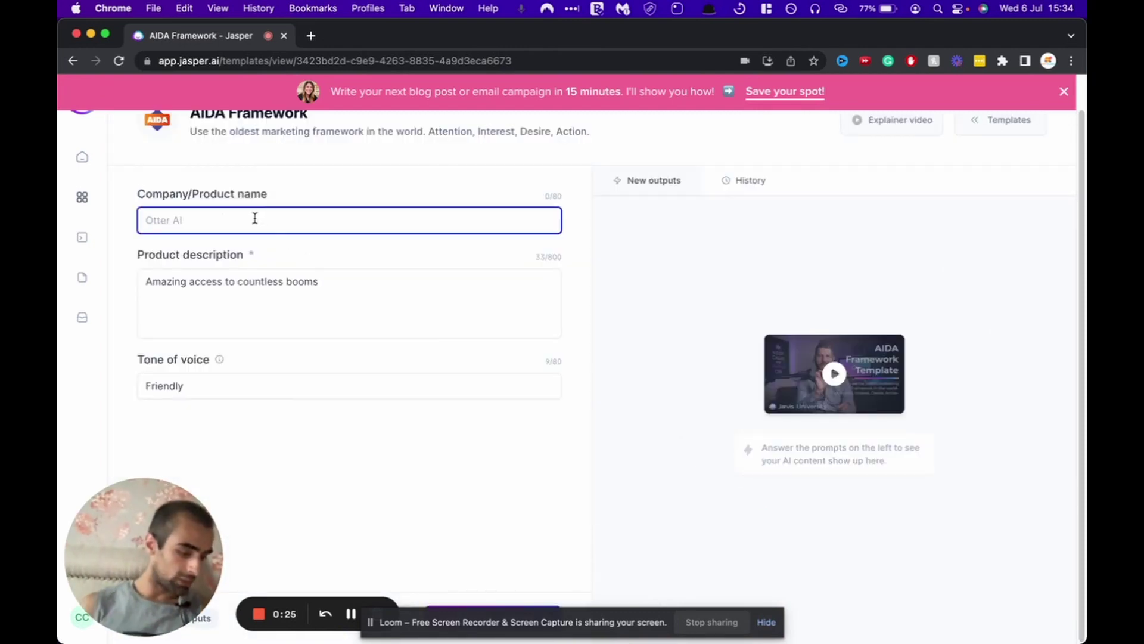
type("Aud")
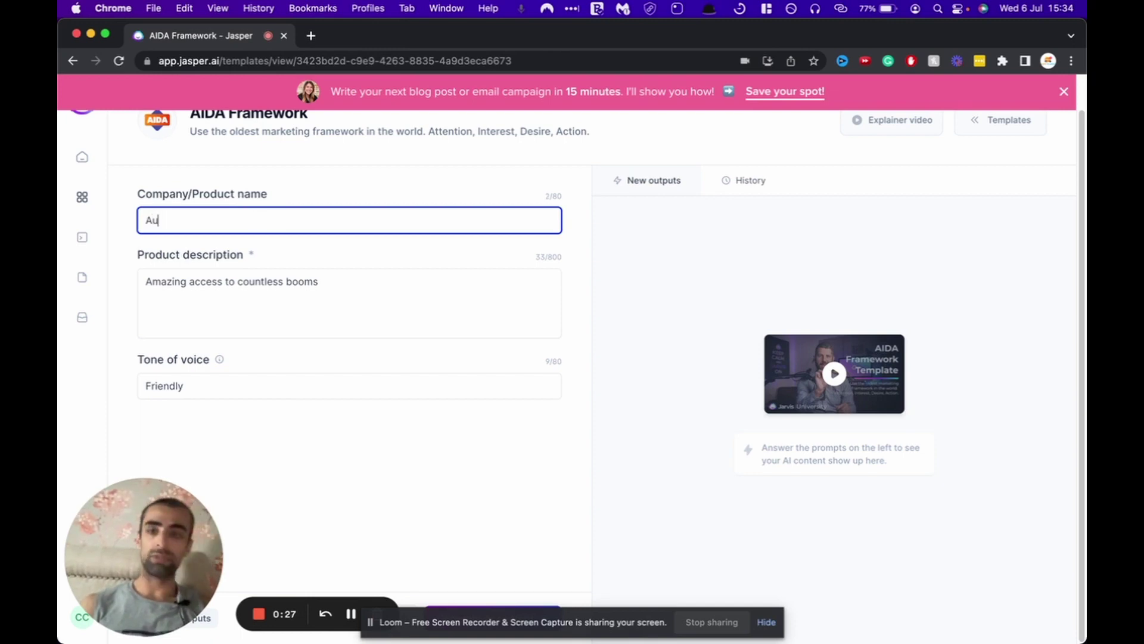
key("BackSpace")
key("BackSpace")
key("BackSpace")
type("Super f")
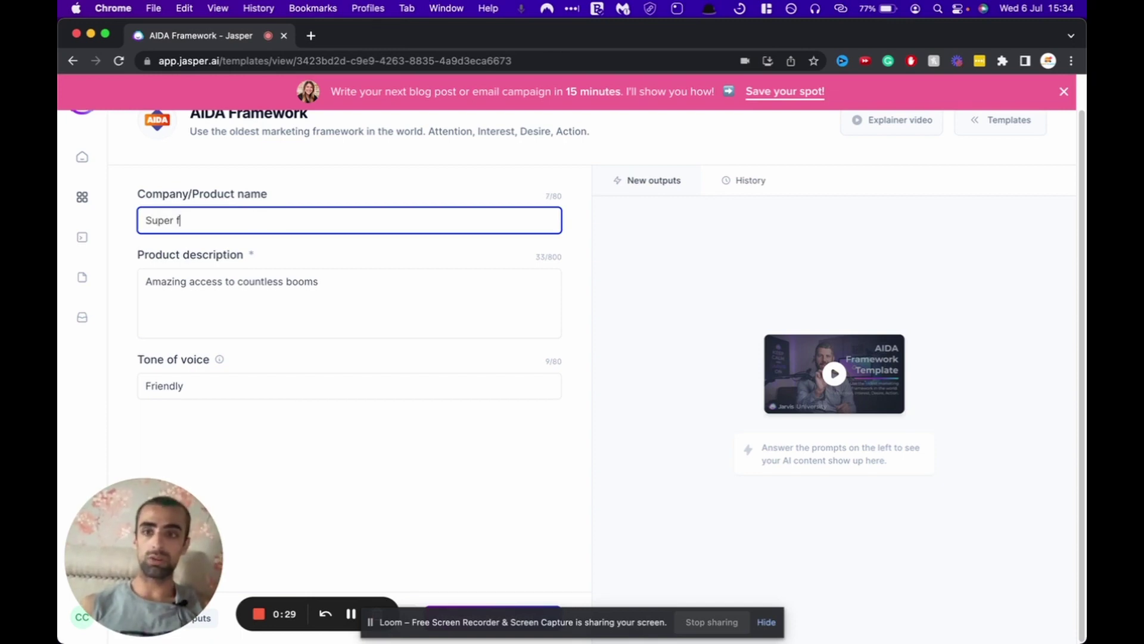
type("ast course to ")
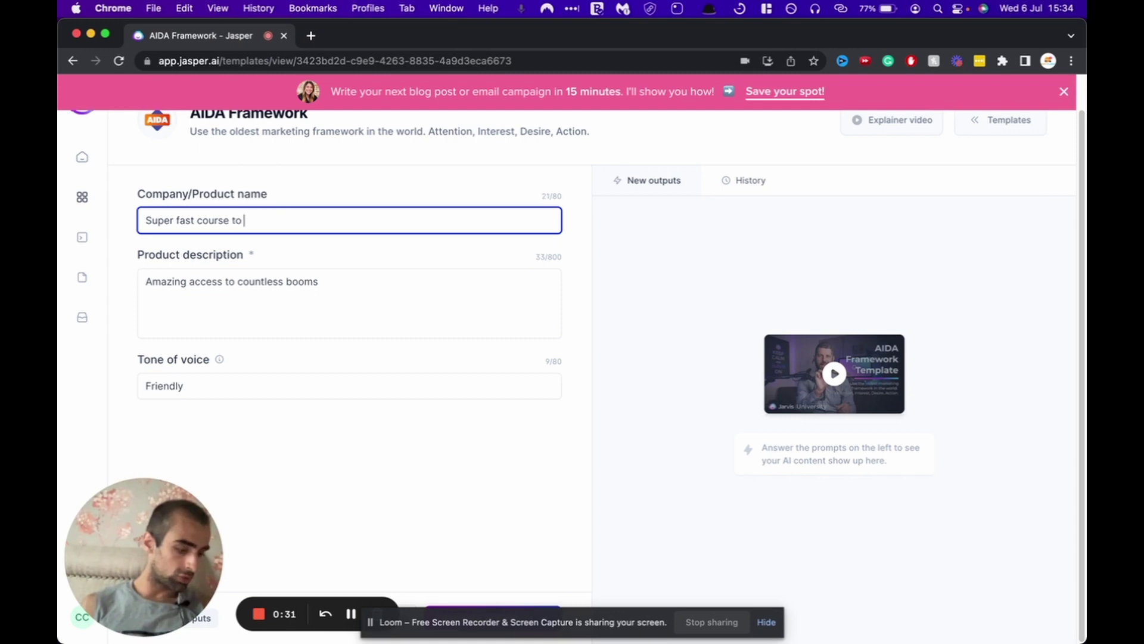
type("become a confident man")
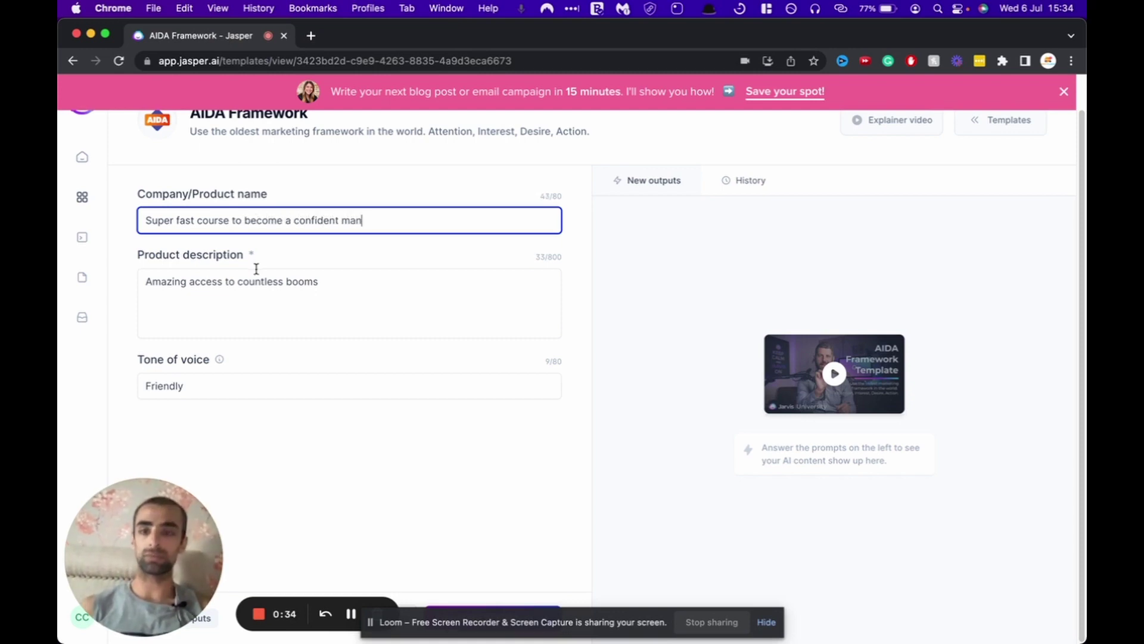
- Replace the product description with "Packed full of shortcuts to help you become a better man, and get the women of your dreams"
left_click(350, 289)
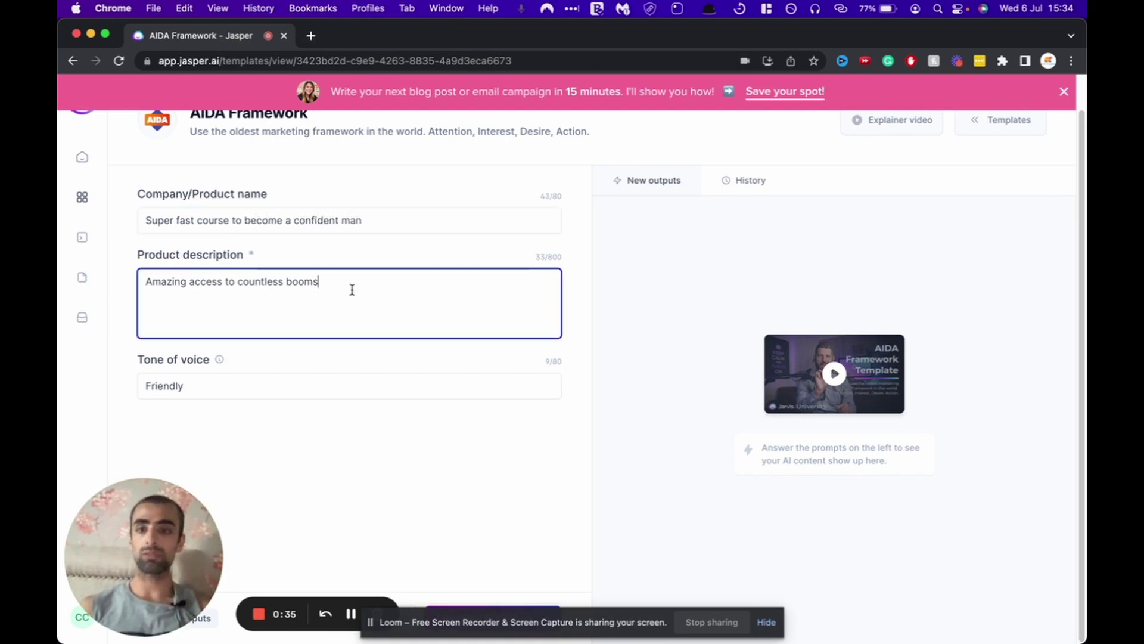
key("super+a")
key("BackSpace")
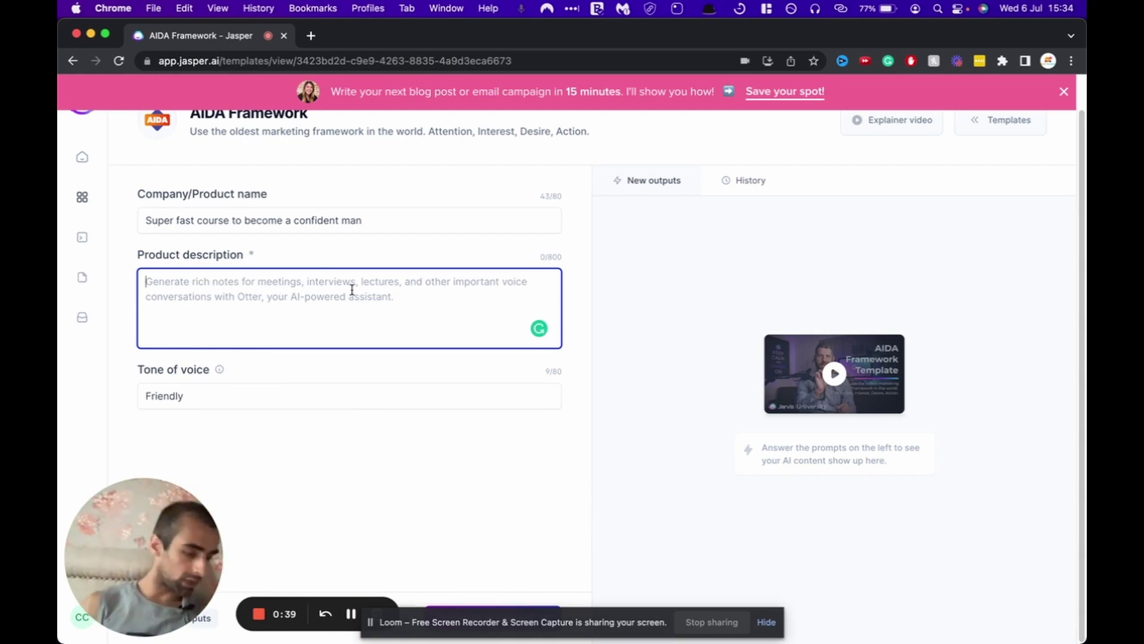
type("Packed fu")
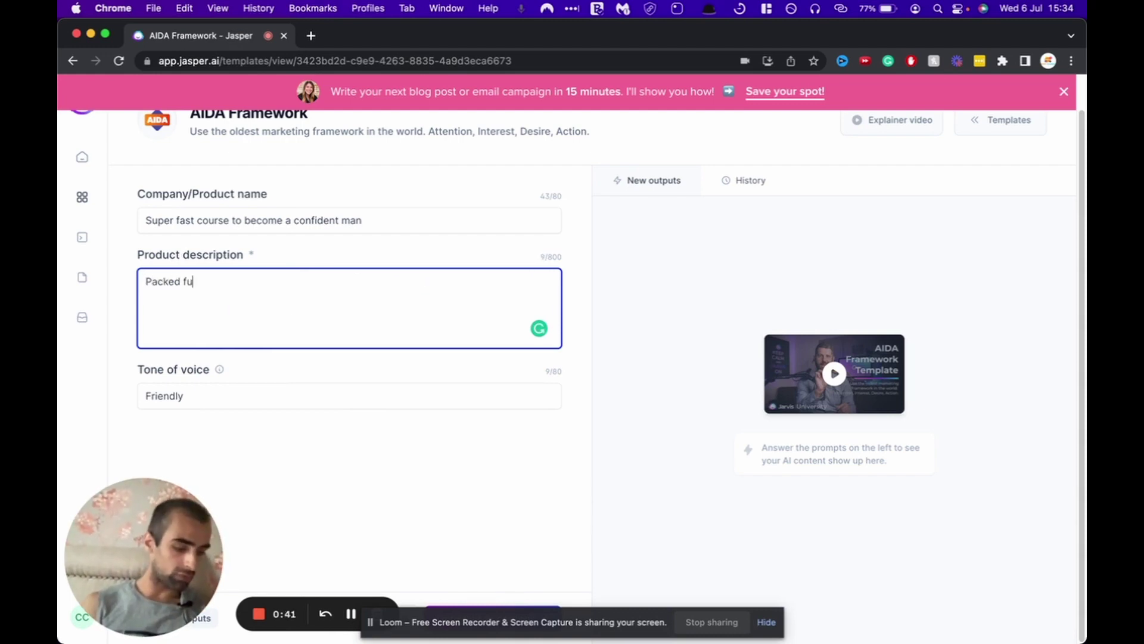
type("ll of shortcuts t")
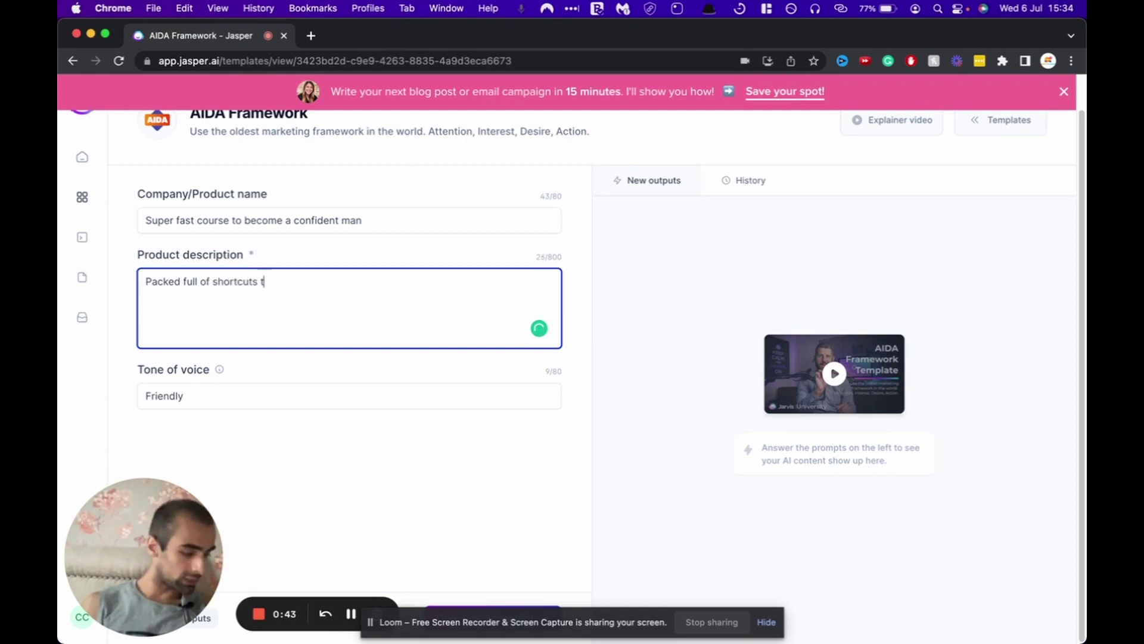
type("o help you become")
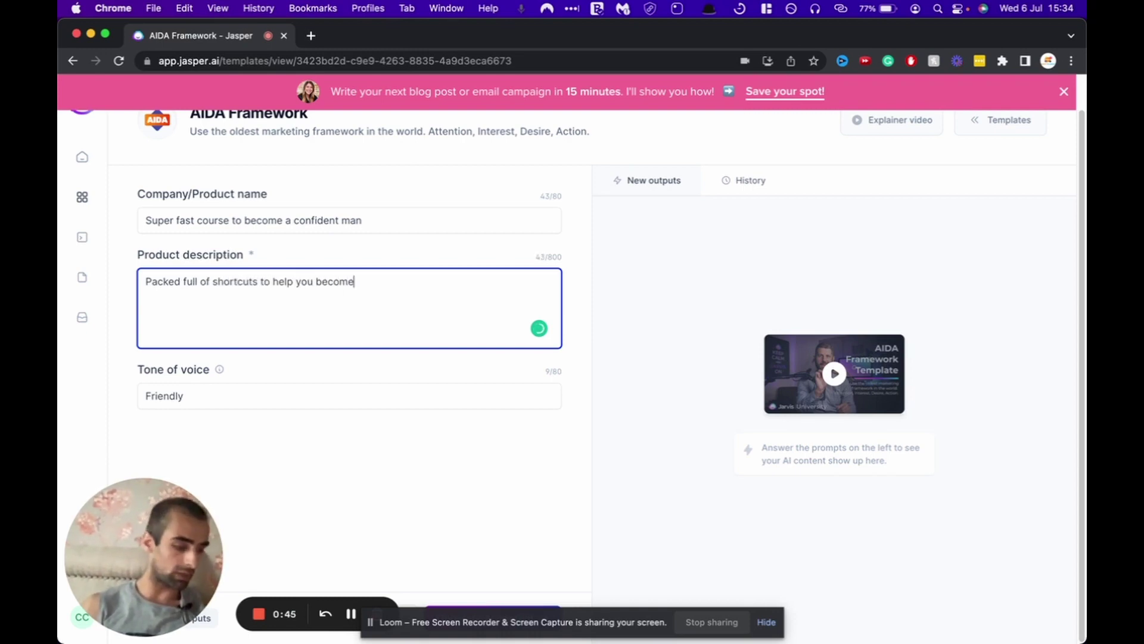
type(" a better man, and g")
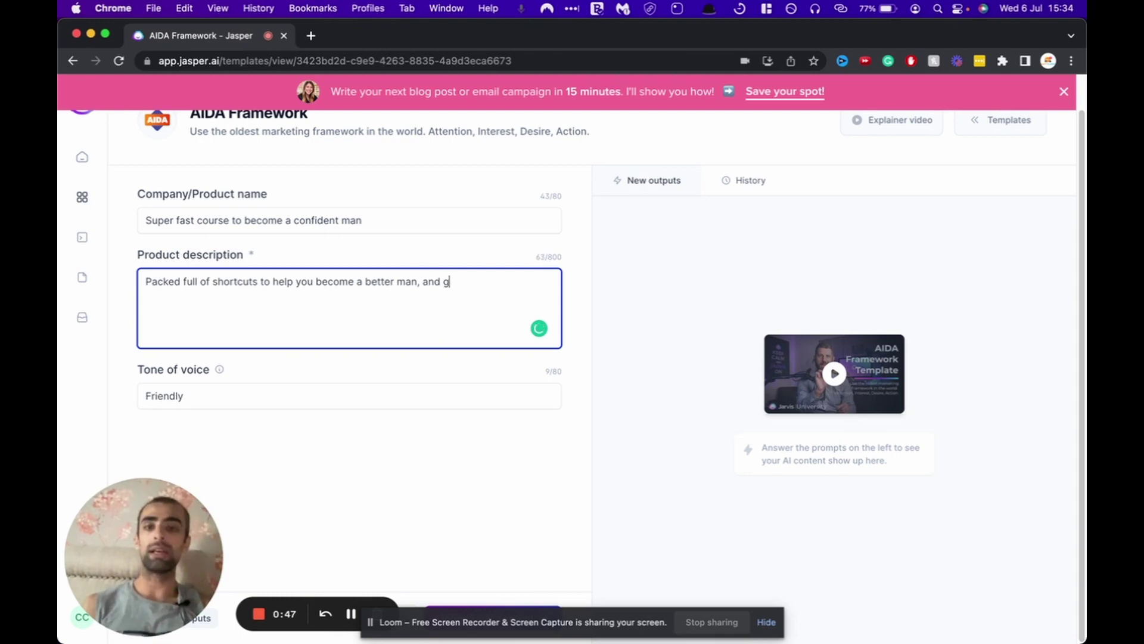
type("et the women o")
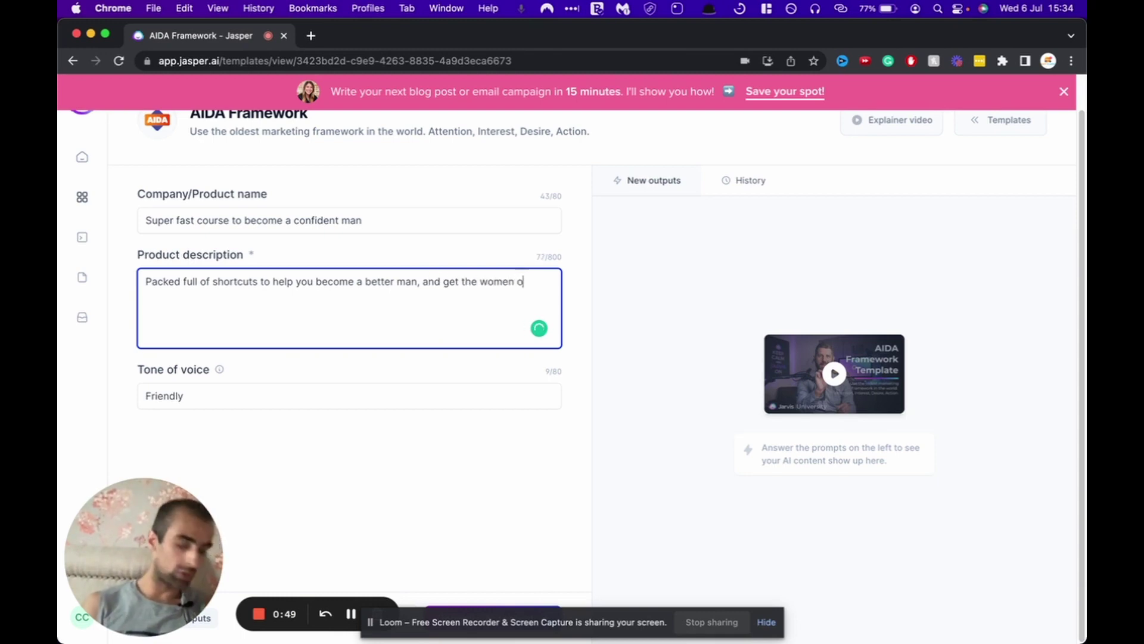
type("f yo")
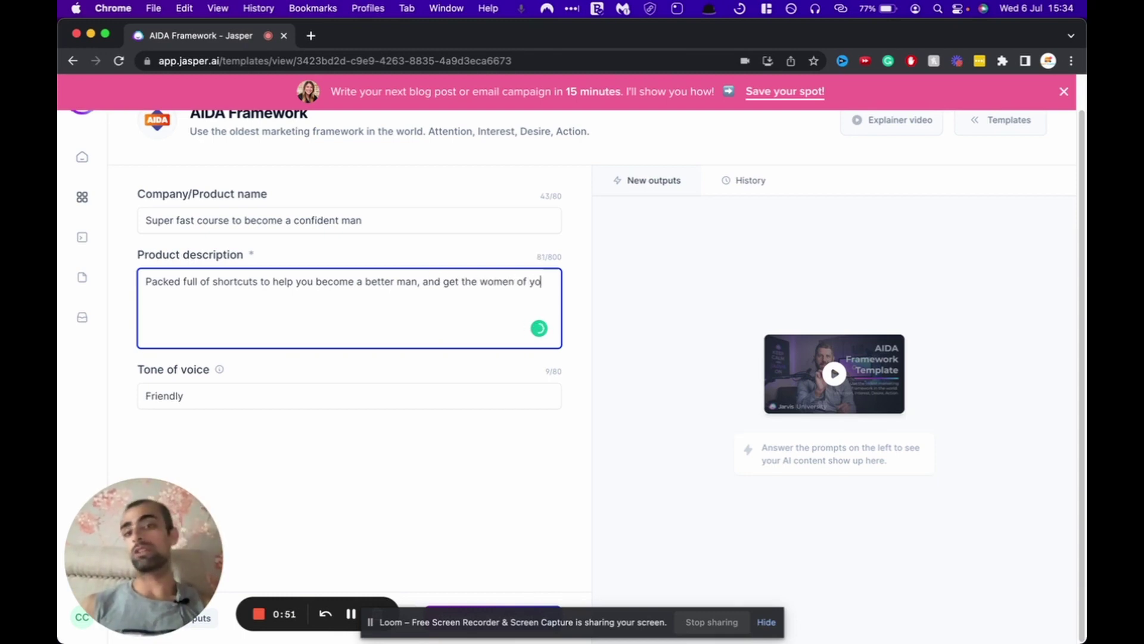
type("ur dreams")
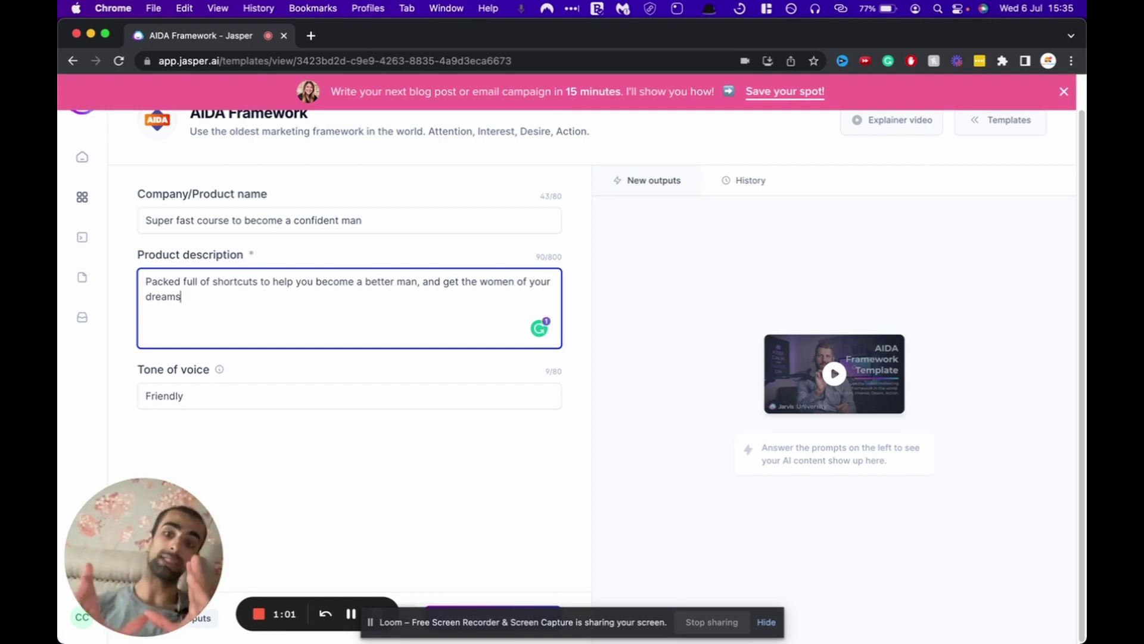
- Generate the AIDA marketing copy from the completed form, using the Friendly tone of voice
scroll(262, 388, "down", 1)
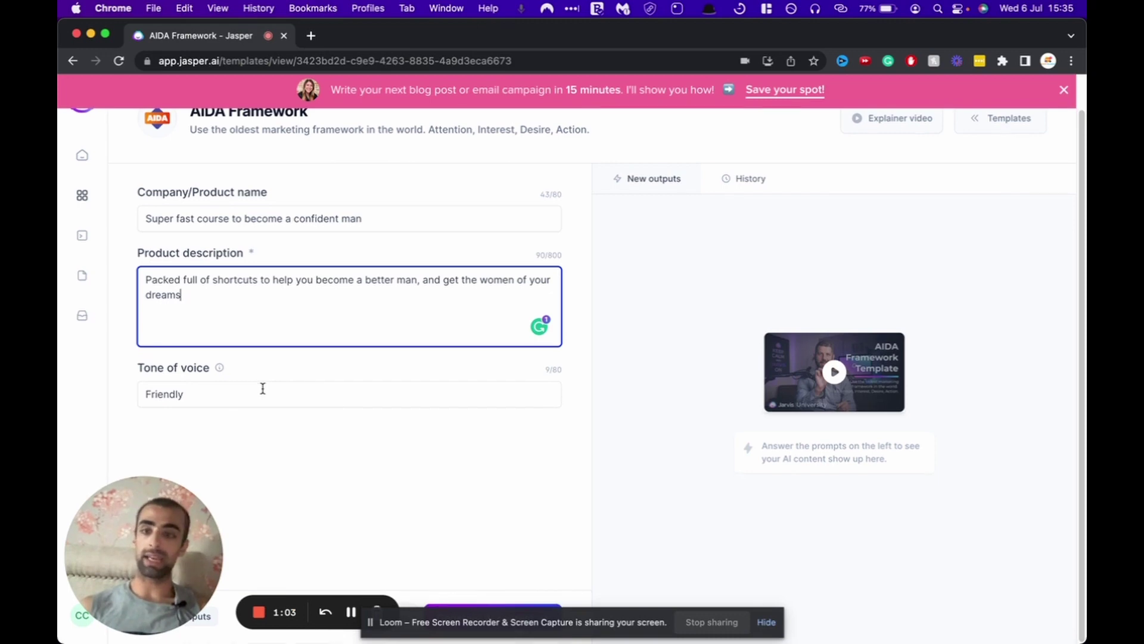
scroll(445, 475, "down", 1)
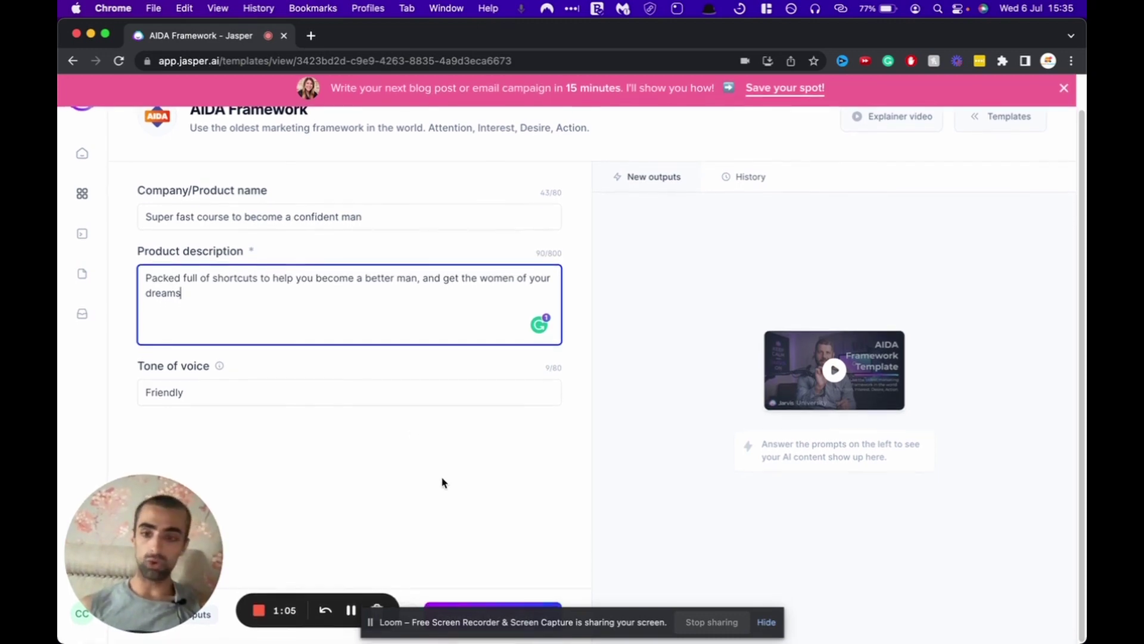
scroll(471, 536, "up", 1)
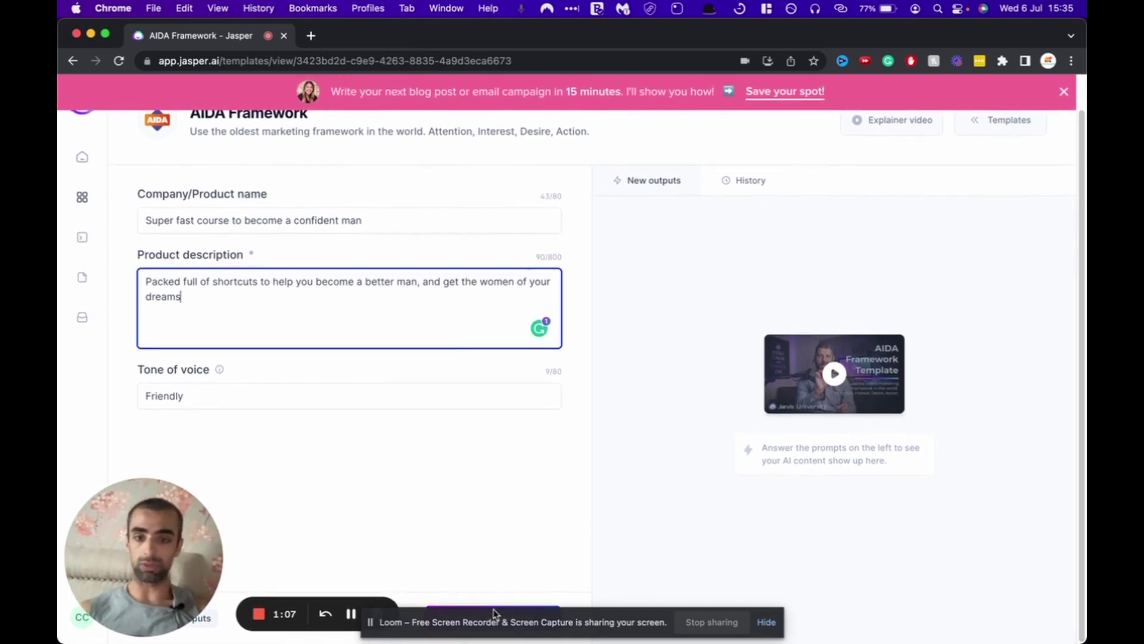
left_click(494, 614)
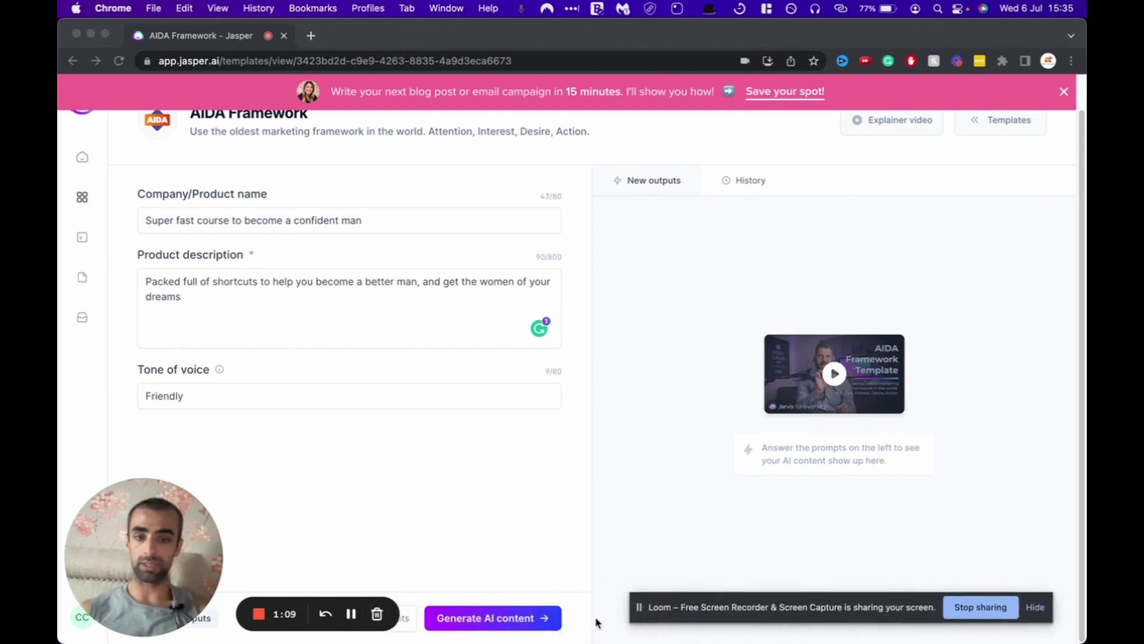
left_click(504, 631)
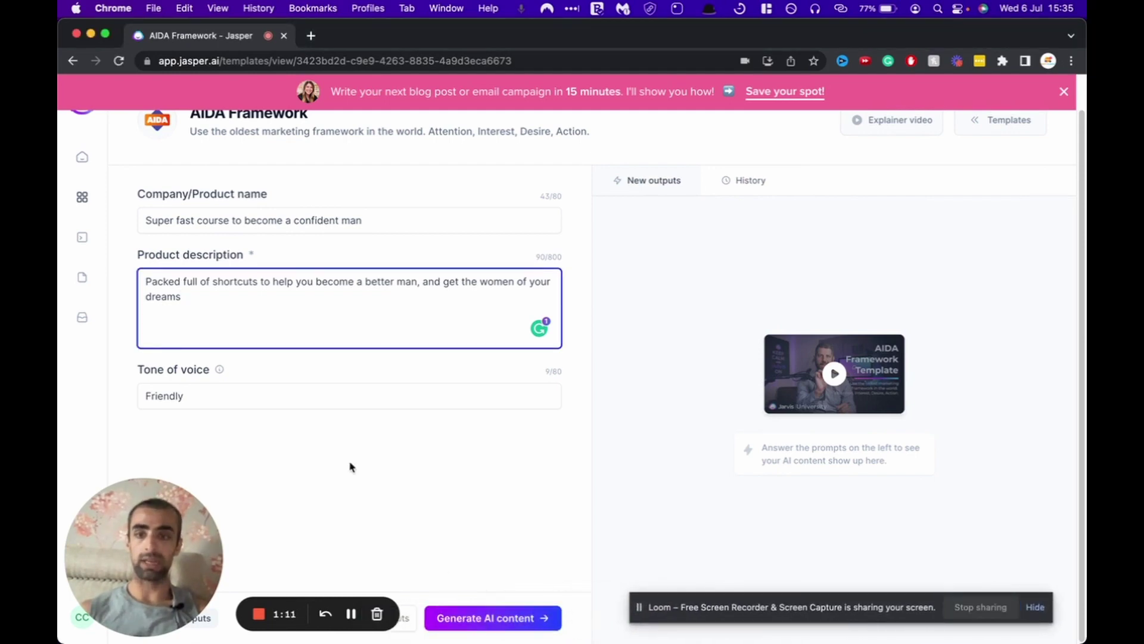
left_click(241, 387)
mouse_move(220, 375)
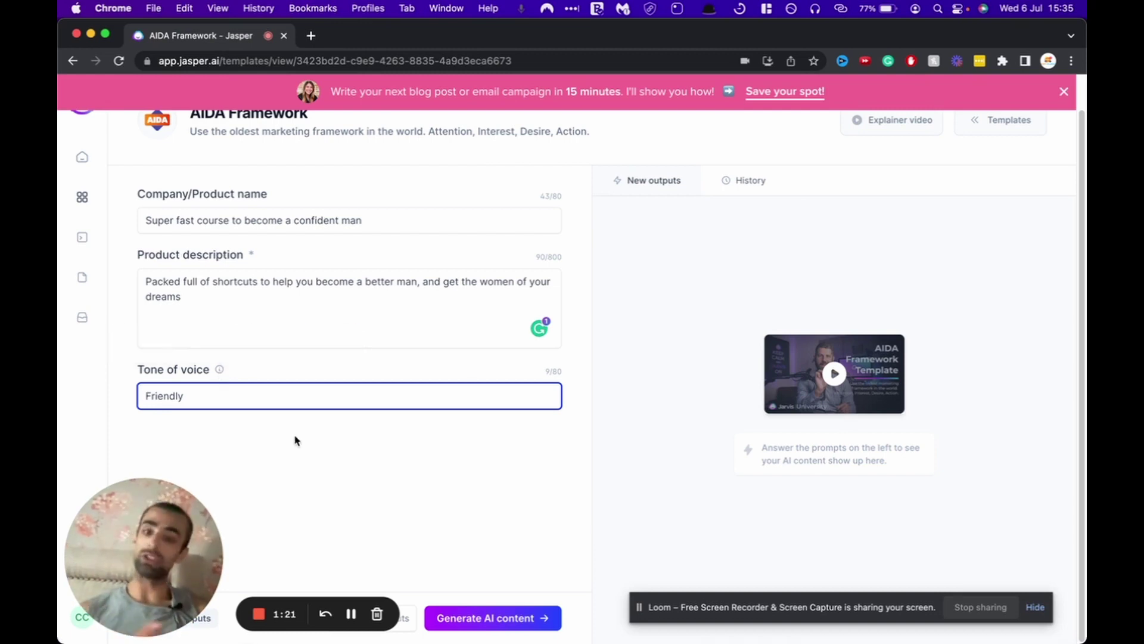
left_click(502, 624)
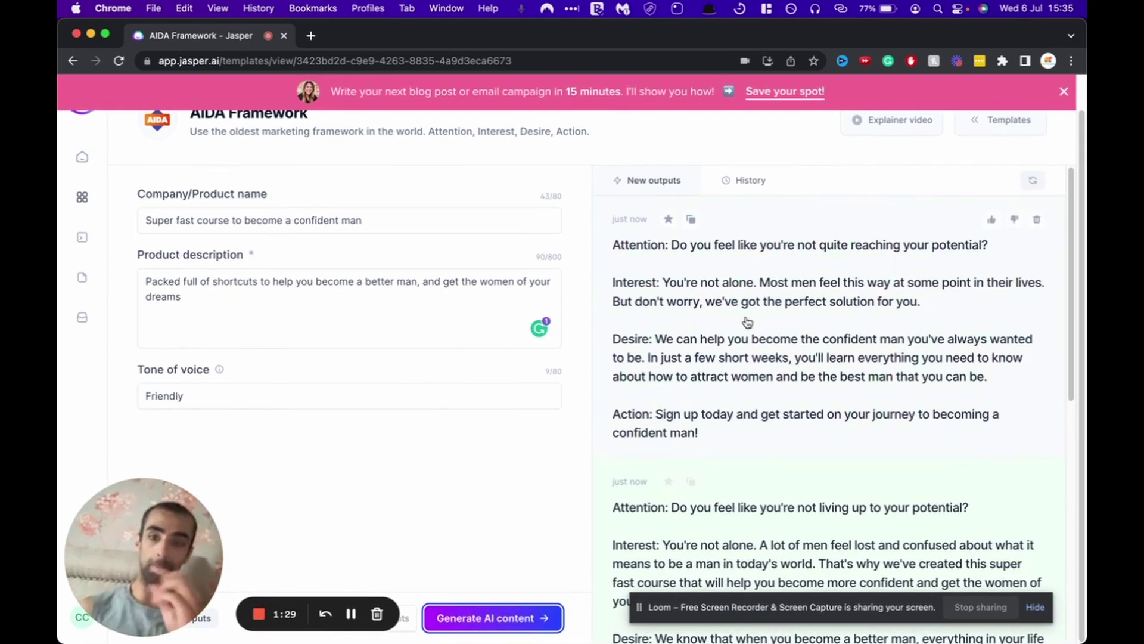
- Read through the generated AIDA outputs, comparing their Attention, Interest, Desire and Action sections
scroll(747, 323, "down", 1)
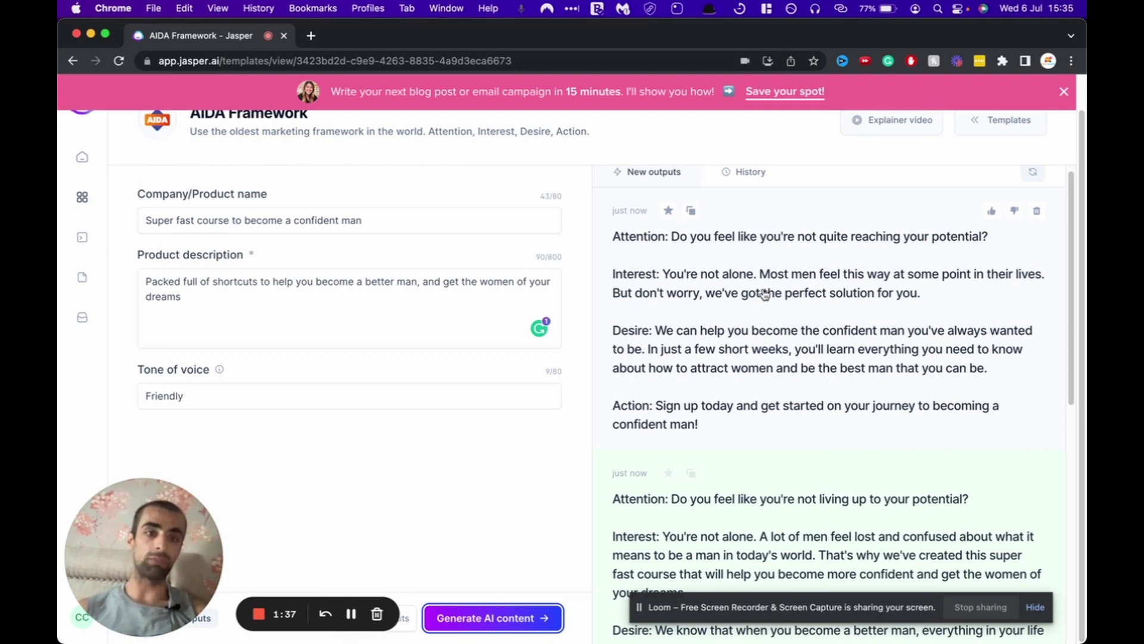
scroll(820, 298, "down", 1)
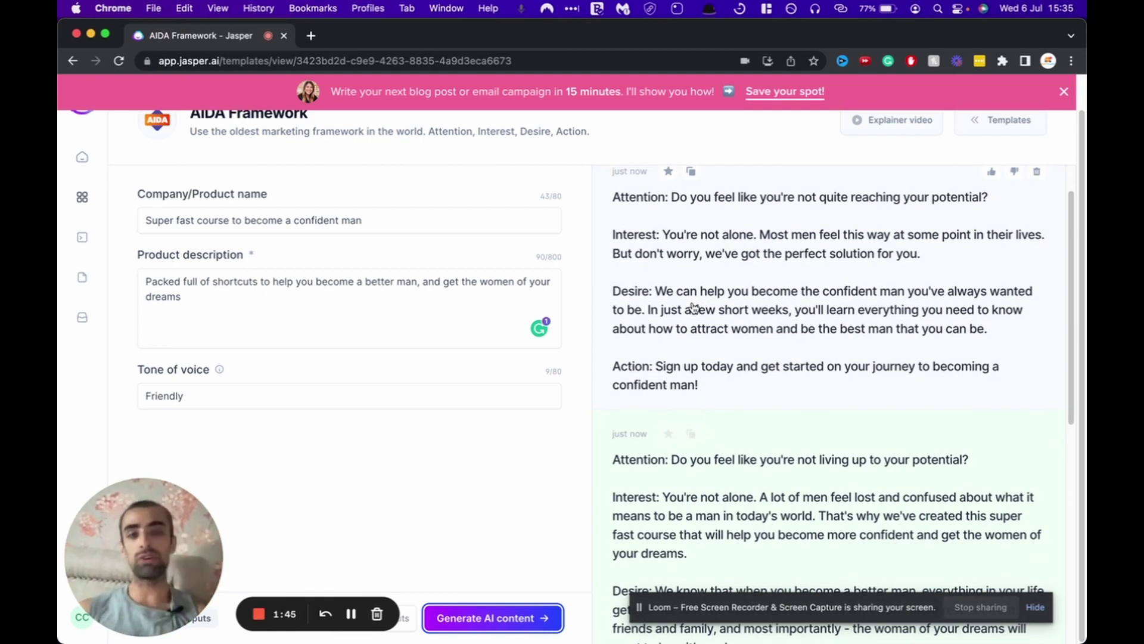
scroll(693, 306, "down", 1)
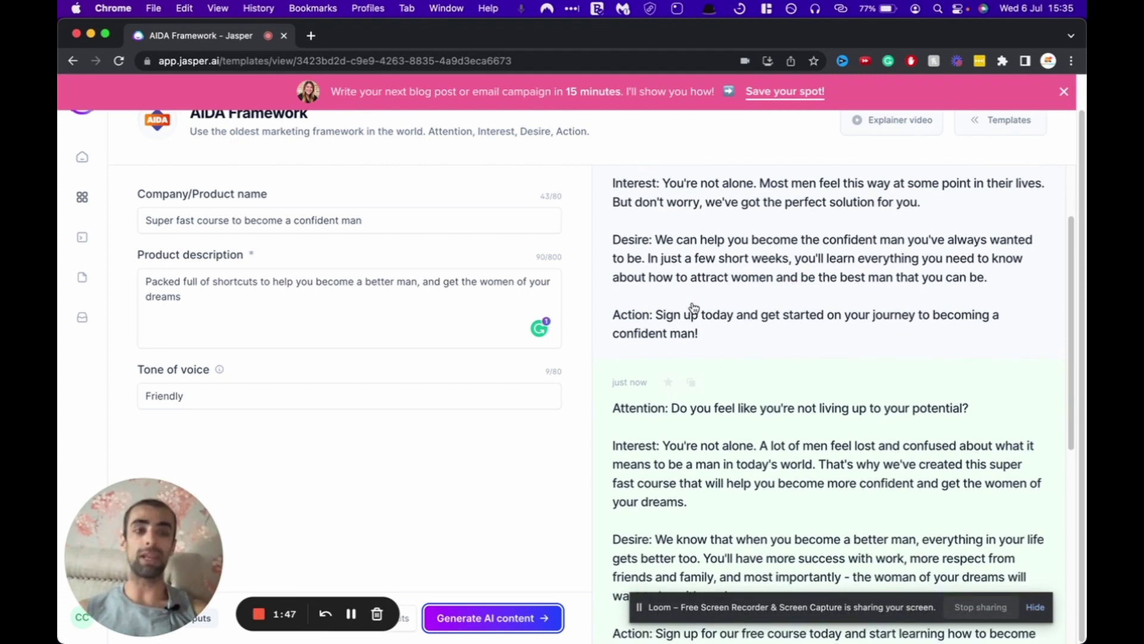
scroll(693, 307, "down", 1)
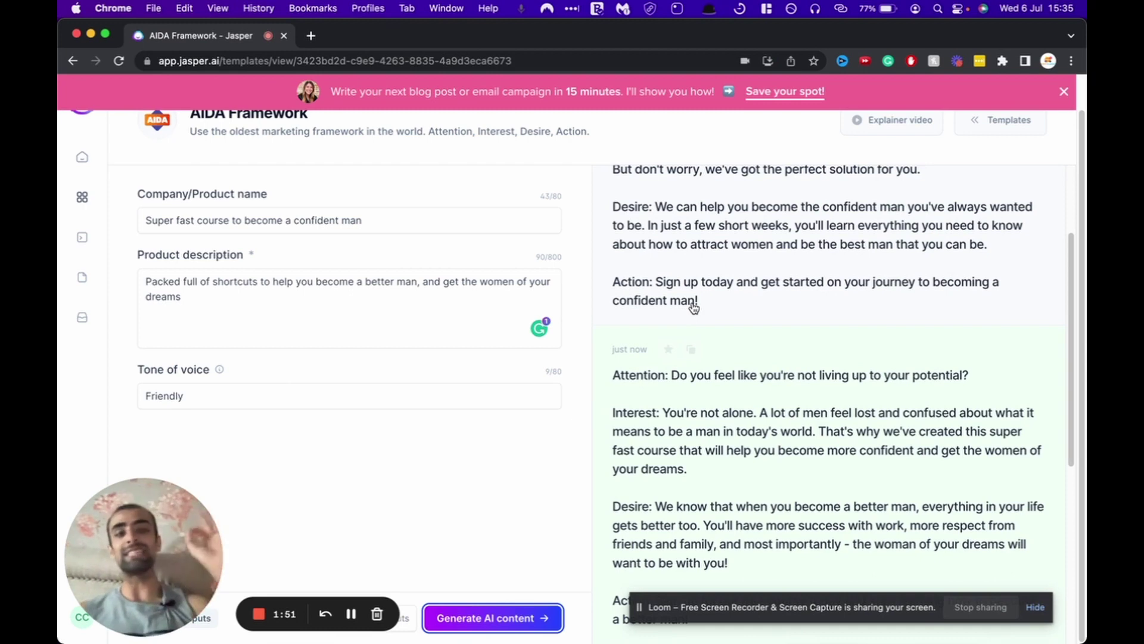
scroll(693, 307, "up", 3)
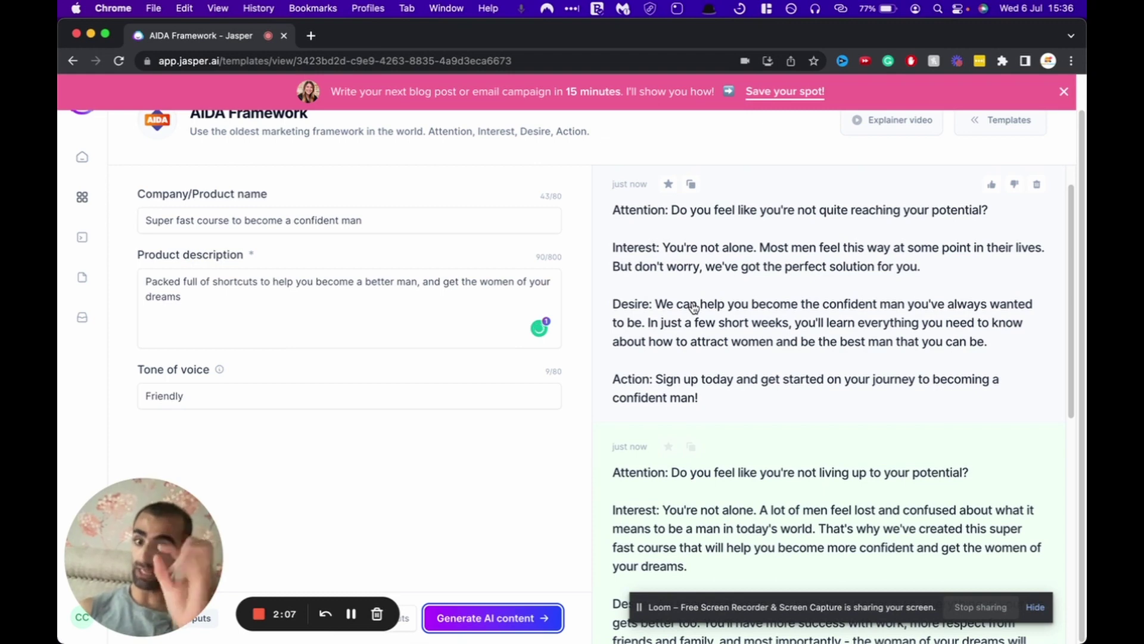
scroll(787, 403, "down", 5)
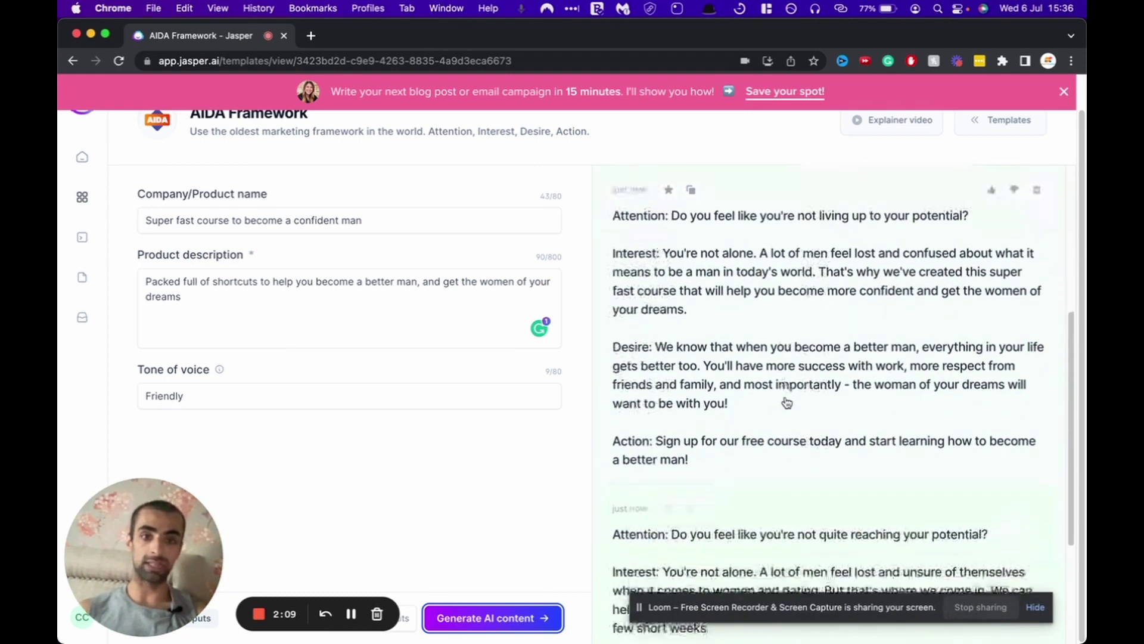
scroll(787, 403, "down", 1)
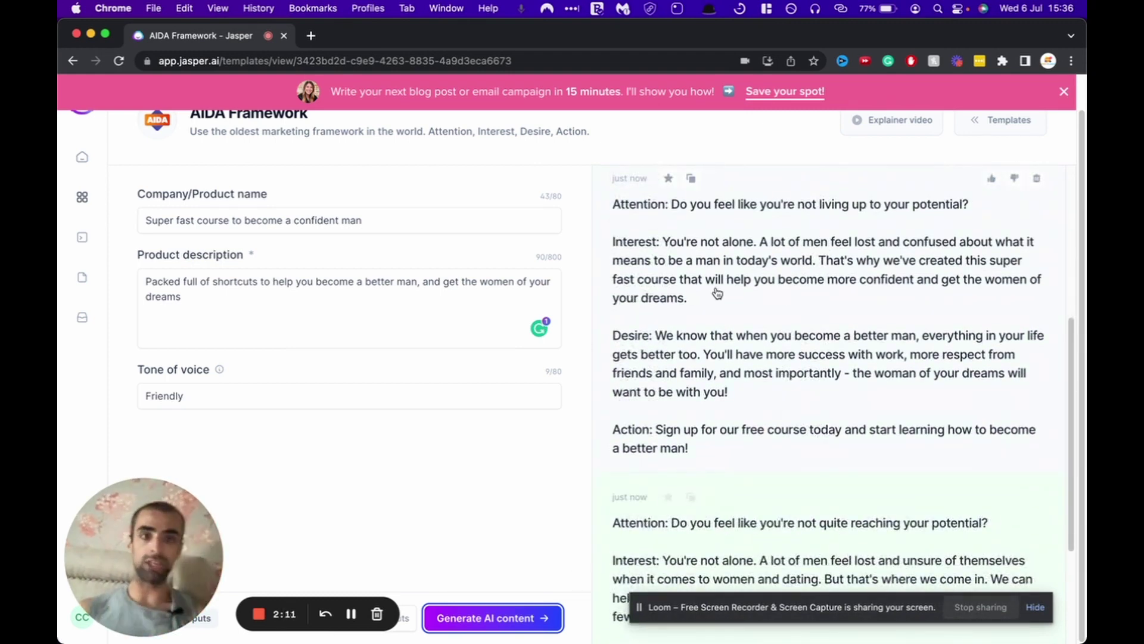
scroll(804, 271, "down", 1)
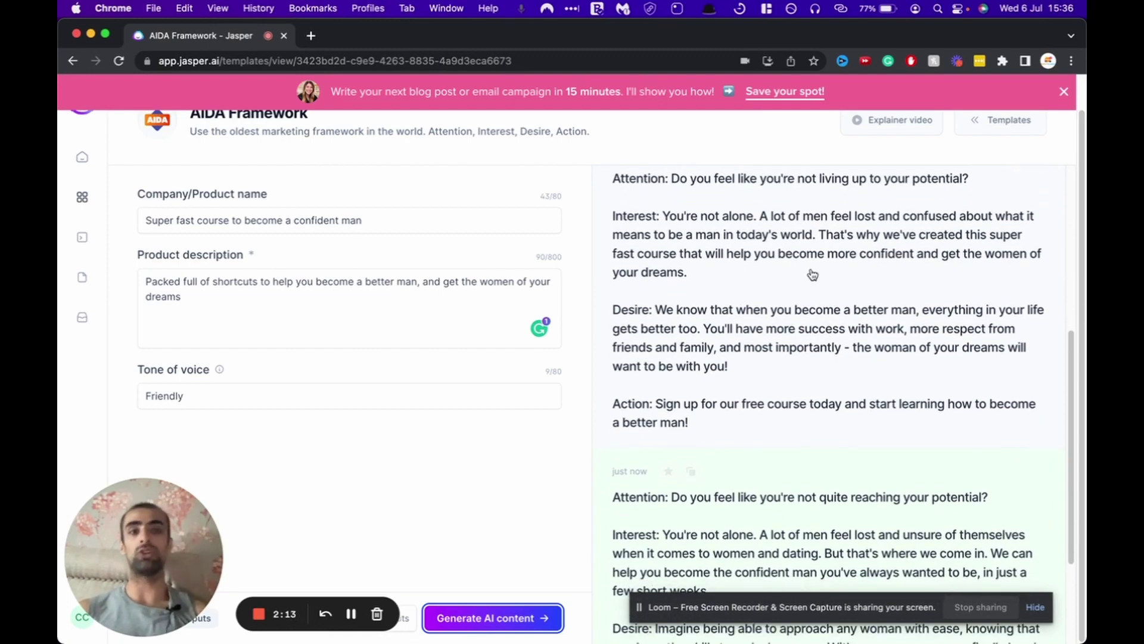
scroll(821, 264, "down", 3)
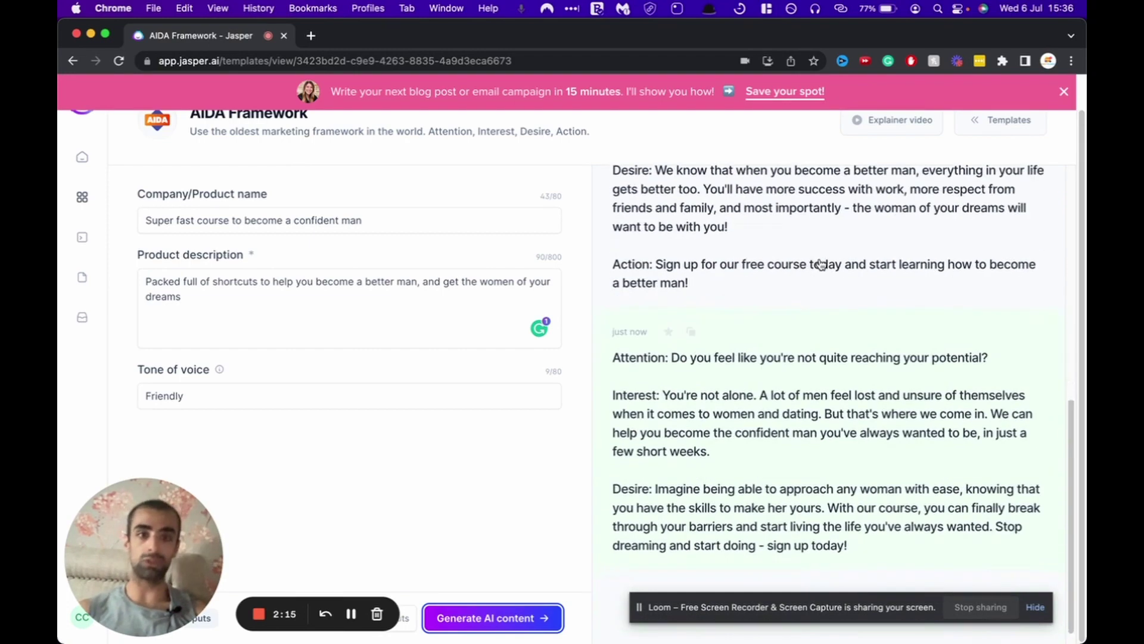
- Review the generated AIDA outputs again and copy the first one
scroll(821, 264, "up", 10)
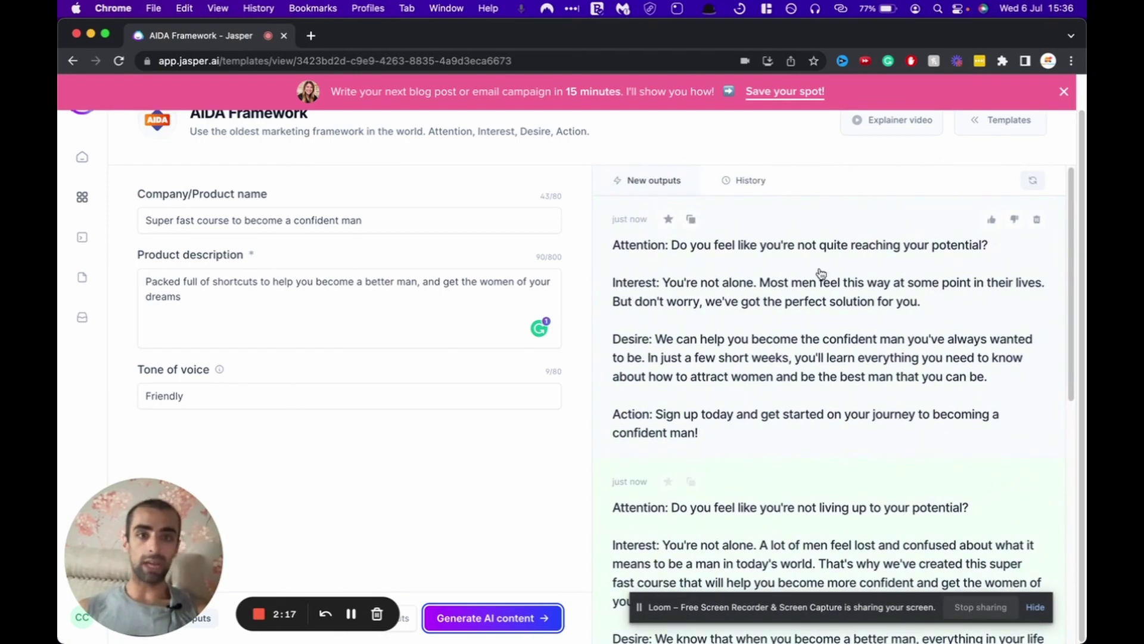
scroll(785, 373, "down", 2)
scroll(839, 457, "down", 1)
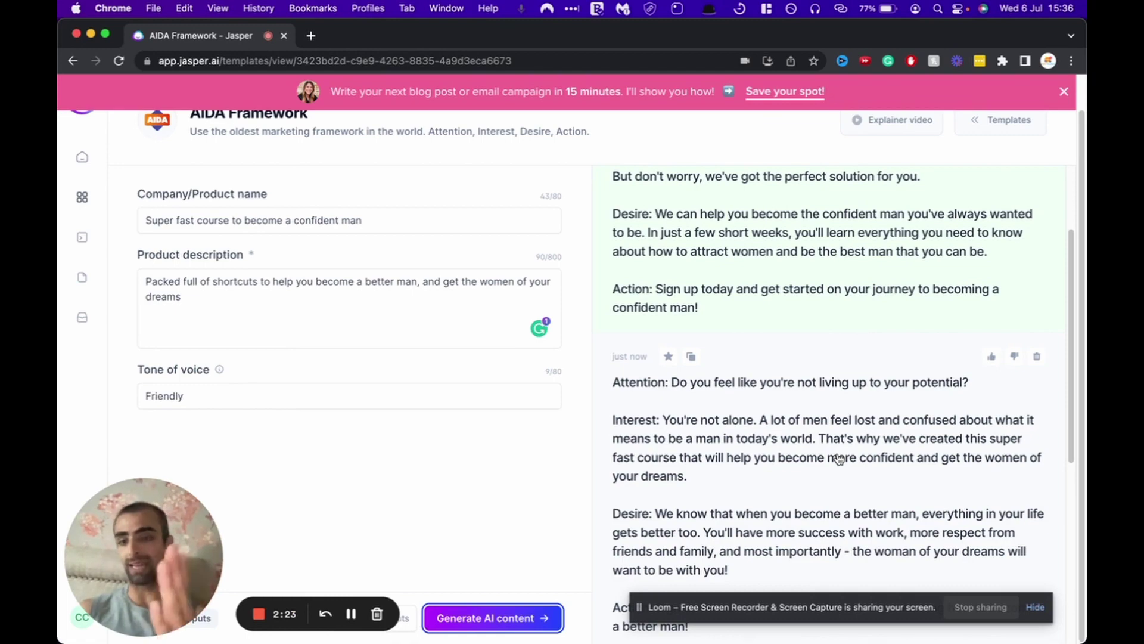
scroll(839, 458, "down", 1)
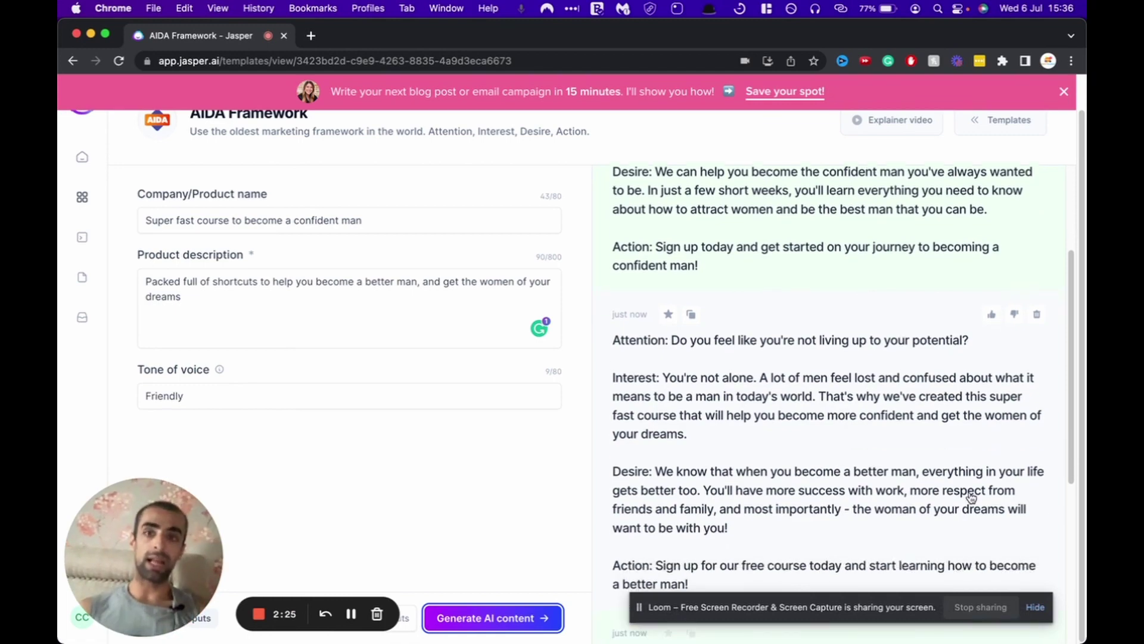
scroll(969, 494, "up", 4)
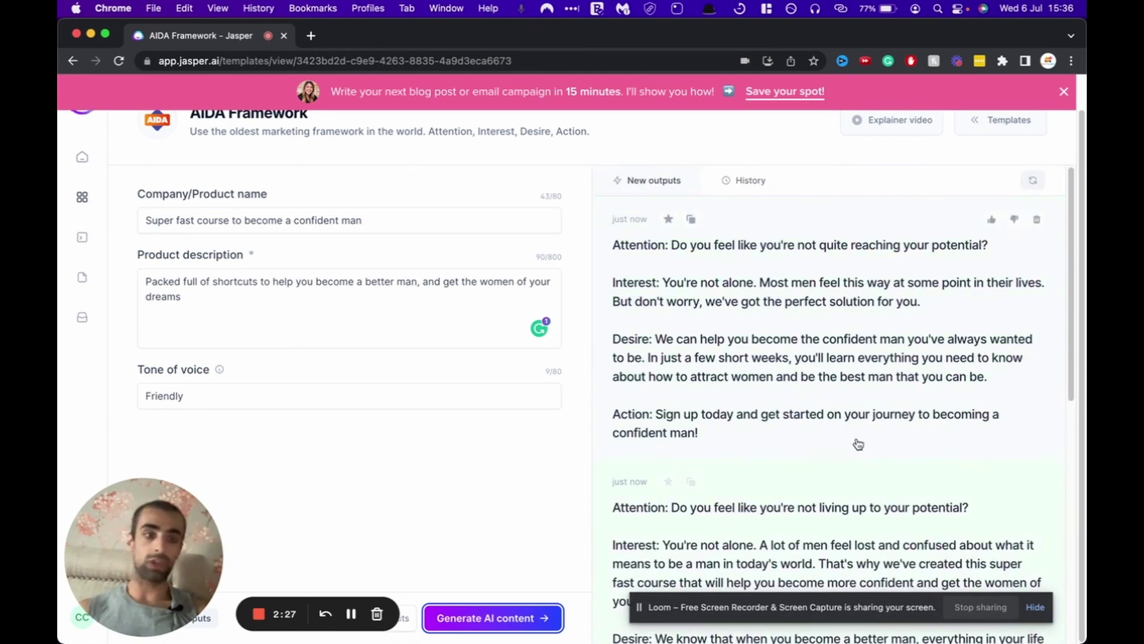
scroll(858, 444, "down", 10)
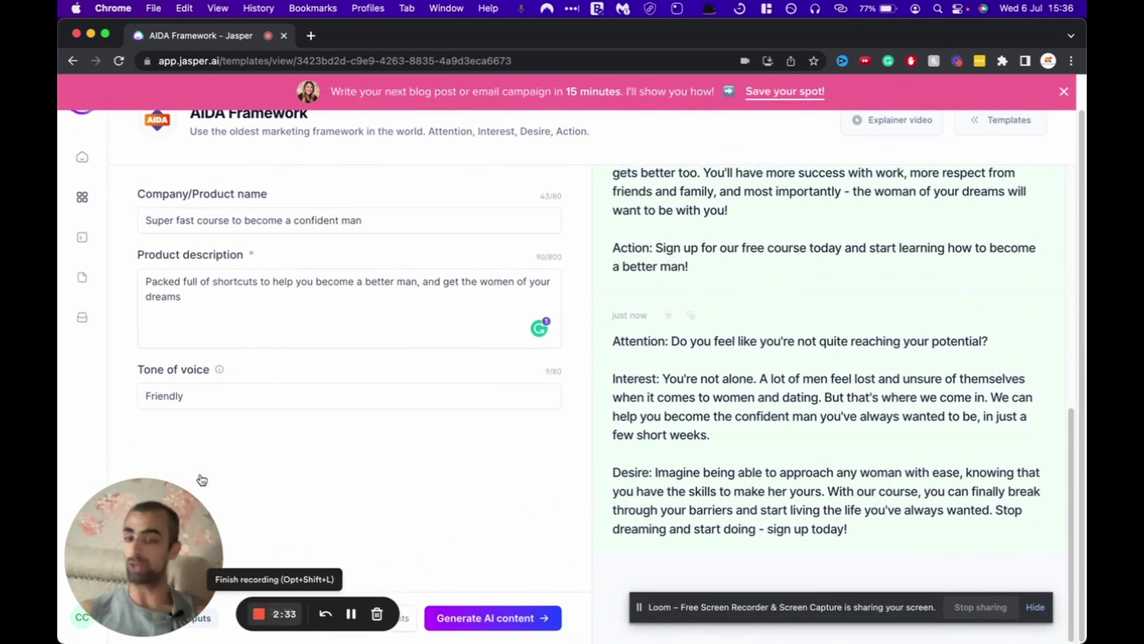
scroll(707, 411, "up", 10)
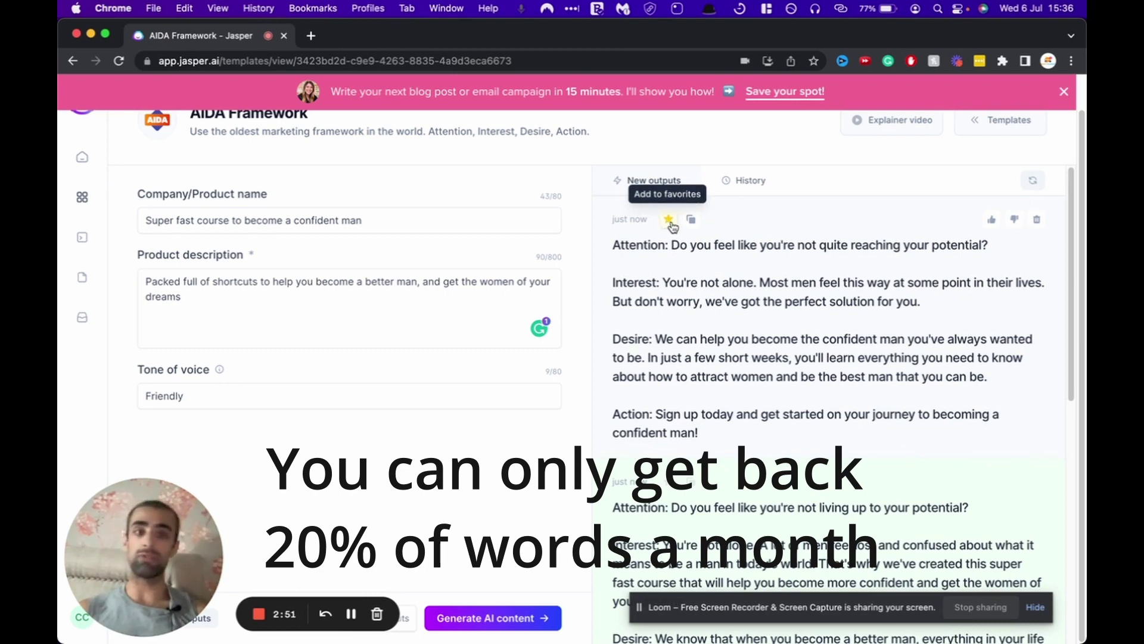
left_click(692, 222)
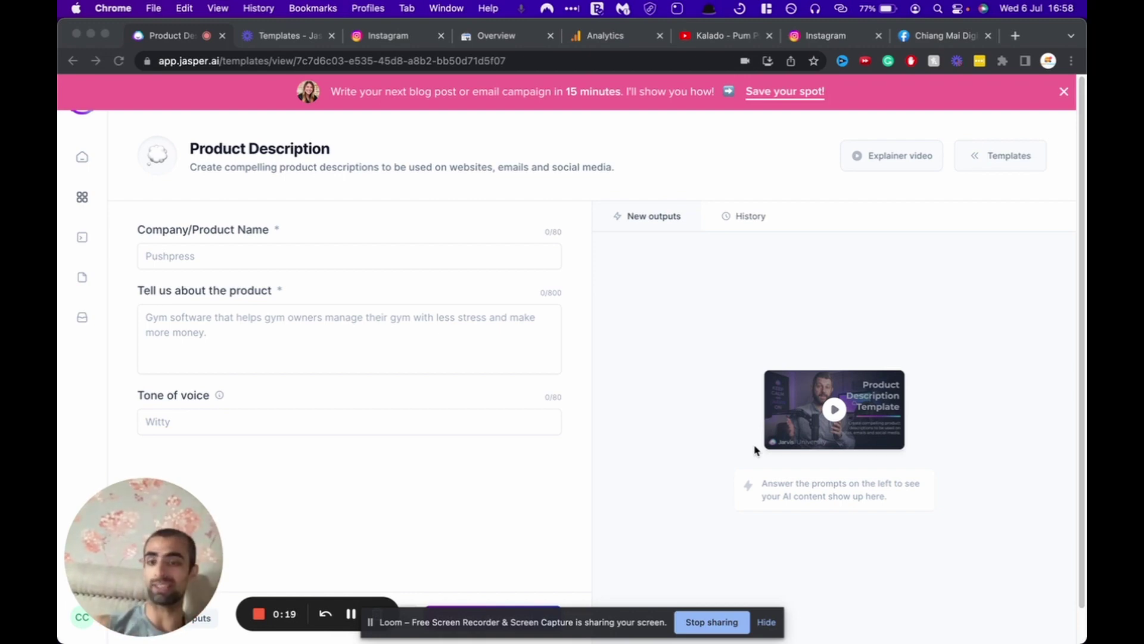
- Enter "How to create abundance with women" as the company/product name in the Product Description template
left_click(203, 261)
left_click(202, 261)
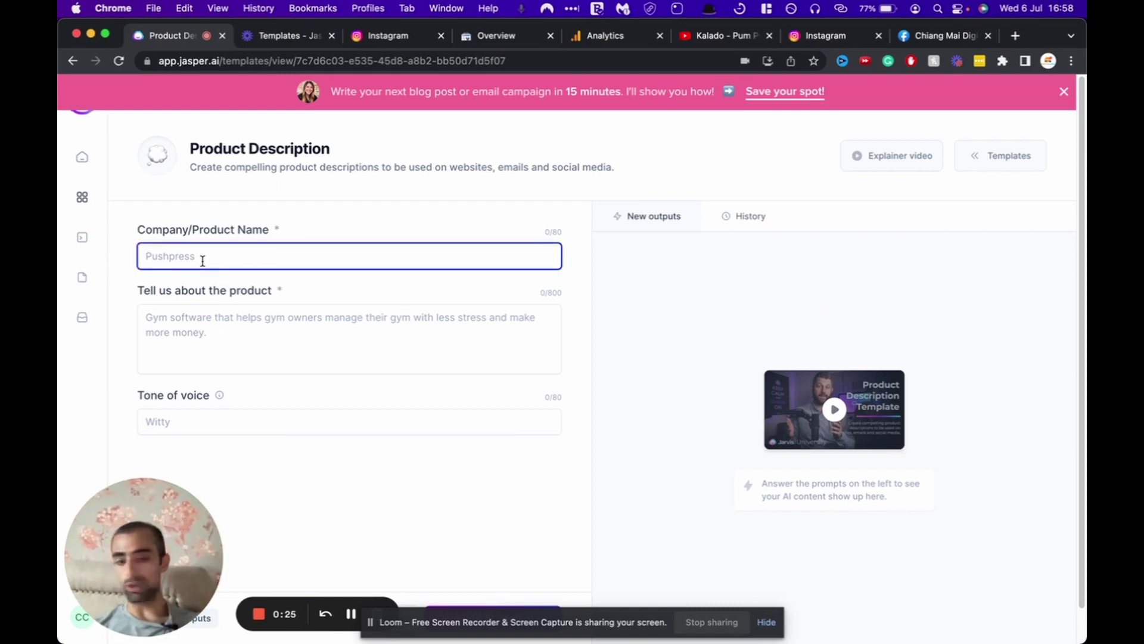
type("How ")
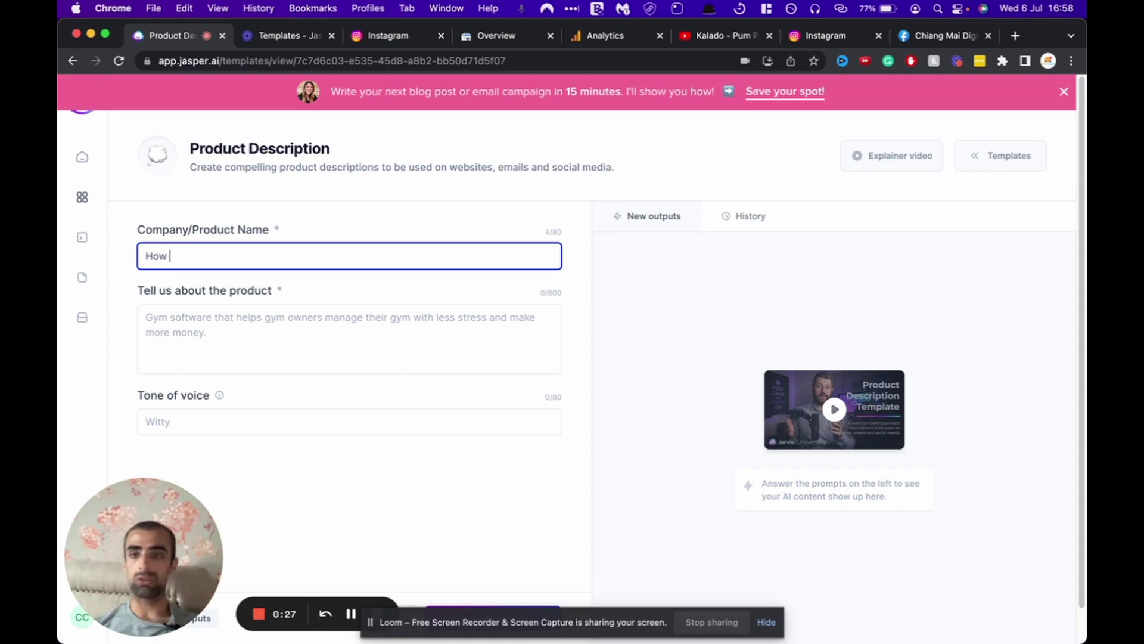
type("to create bundand")
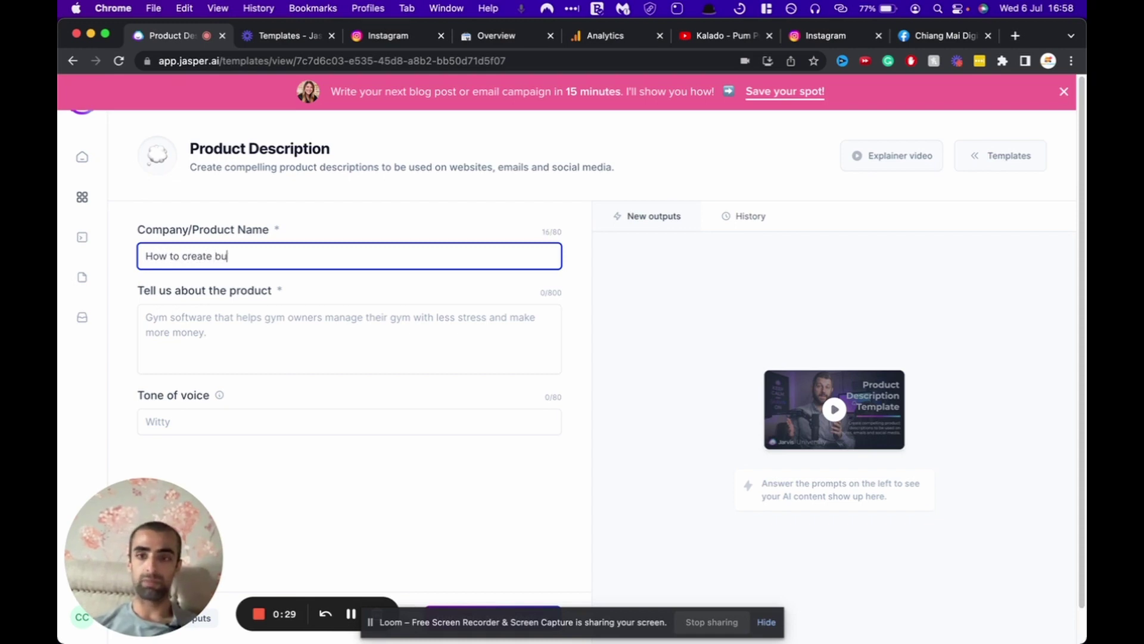
key("BackSpace")
key("BackSpace")
key("BackSpace")
key("BackSpace")
key("BackSpace")
key("BackSpace")
key("BackSpace")
type("abund")
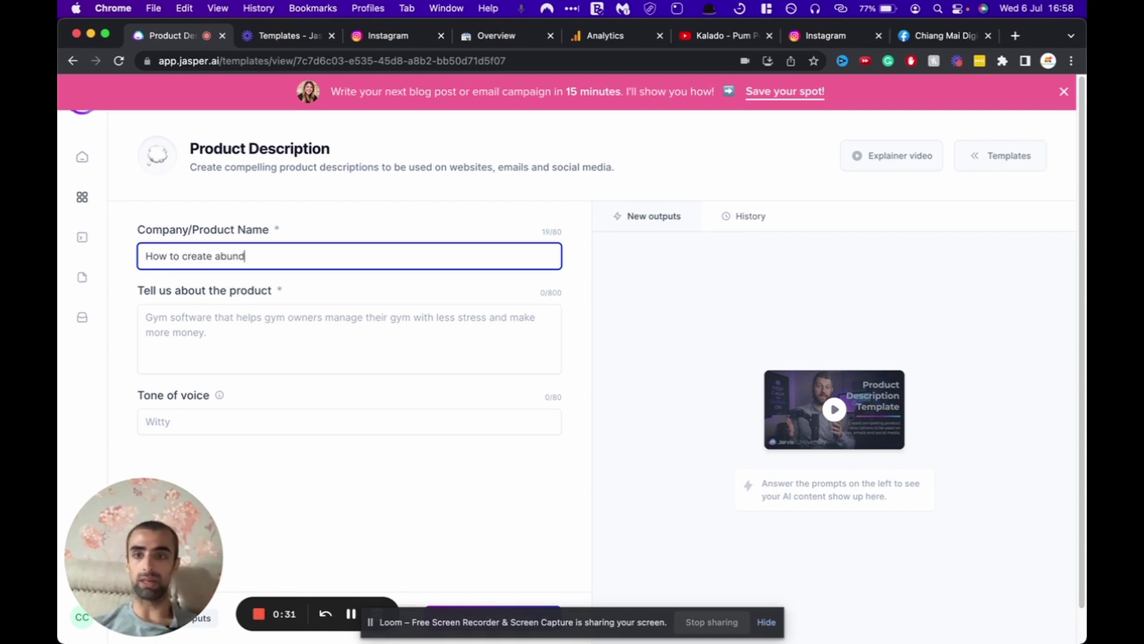
type("ance with women")
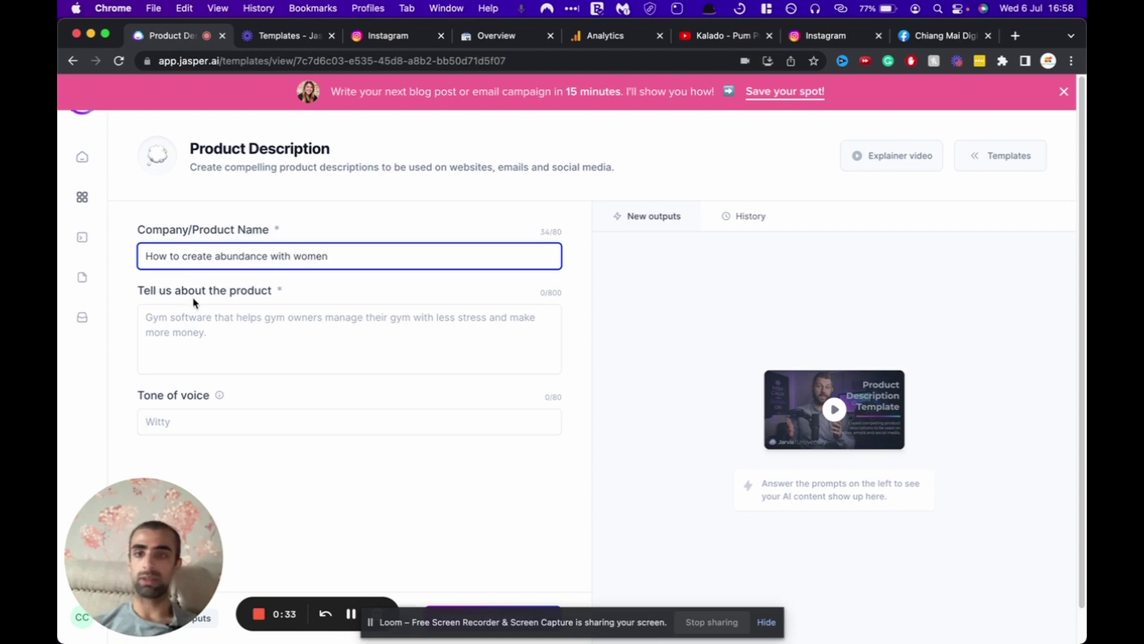
- Describe the product as a mindset for abundance with women in hours and 2 to 3 dates within weeks, accepting the corrections "an abundance" and "high-quality"
left_click(220, 339)
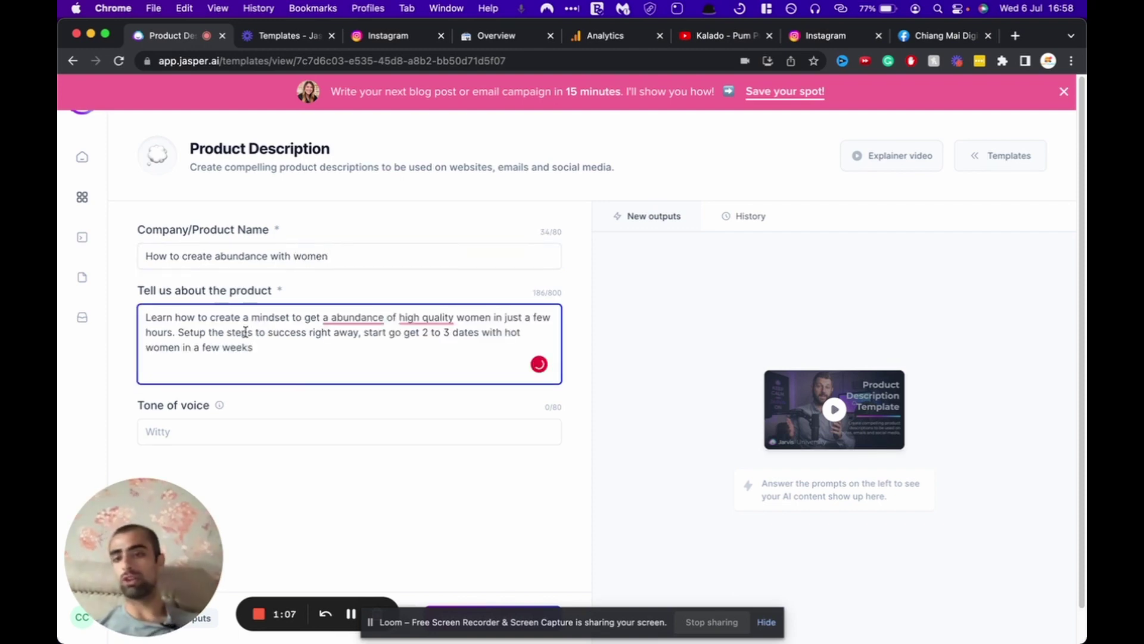
left_click(354, 318)
left_click(361, 355)
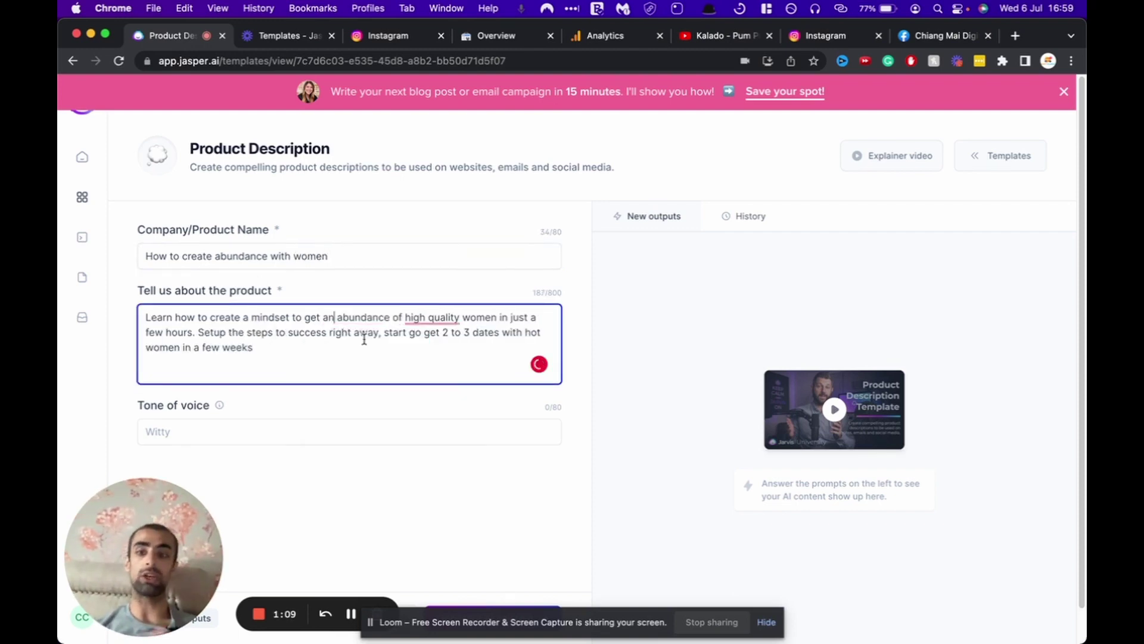
left_click(423, 326)
left_click(422, 356)
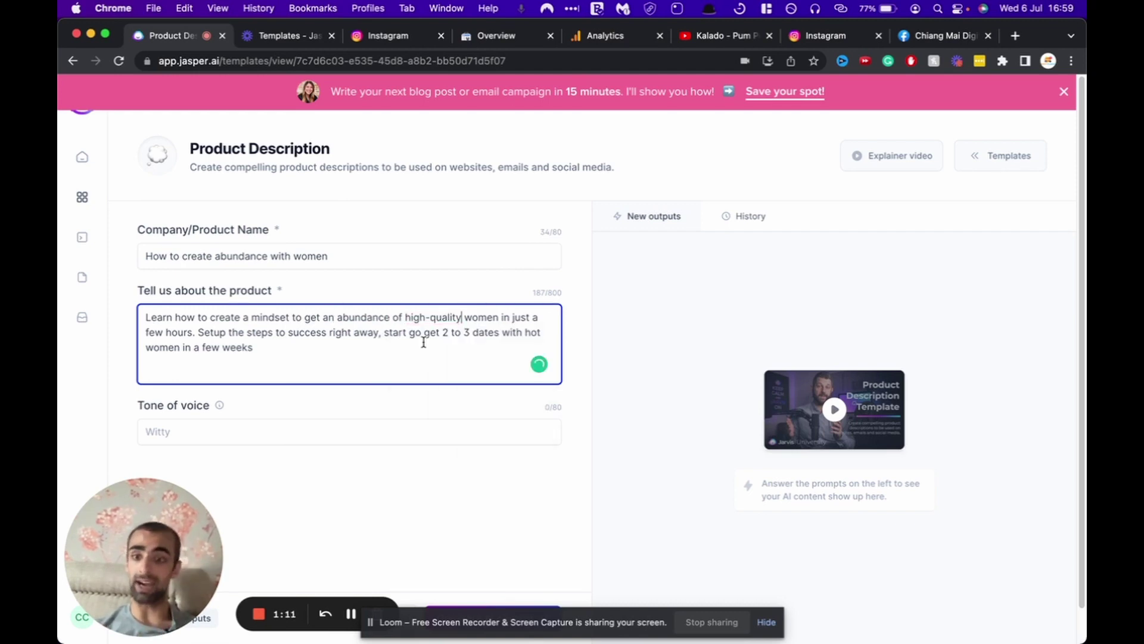
- Set the tone of voice to Fun and generate the product descriptions
scroll(423, 341, "down", 1)
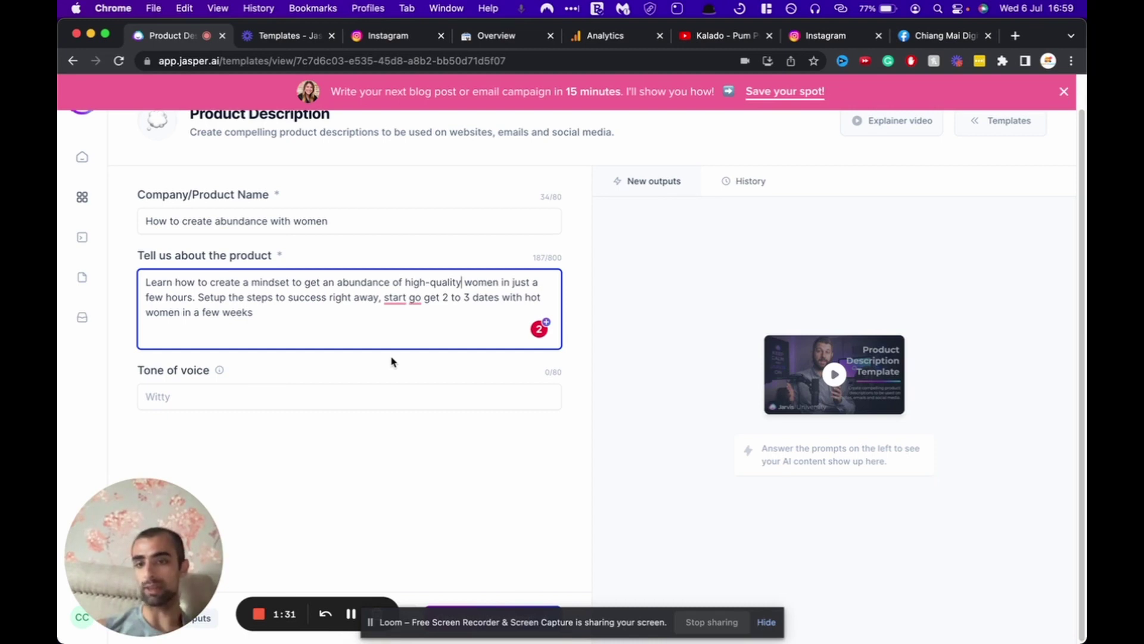
left_click(353, 395)
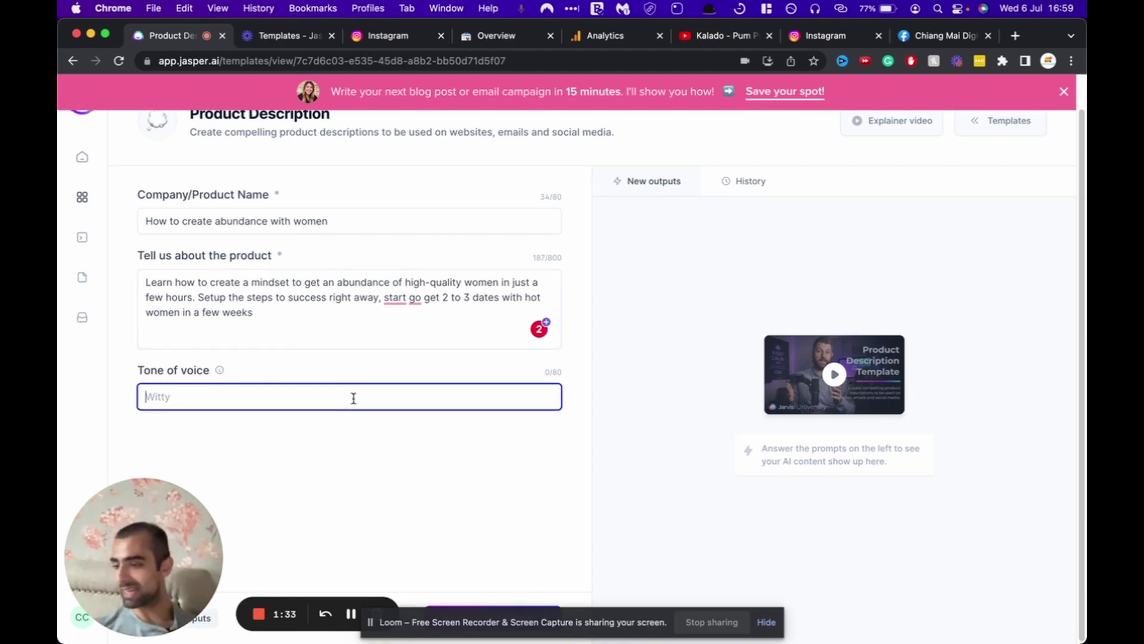
type("Fun")
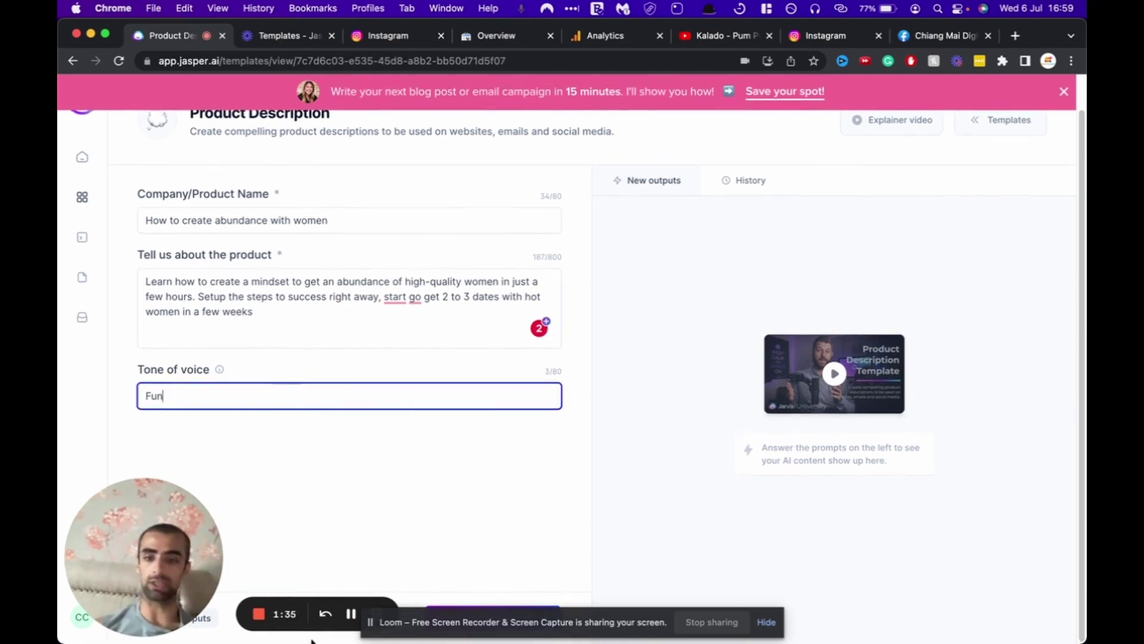
left_click_drag(411, 624, 725, 608)
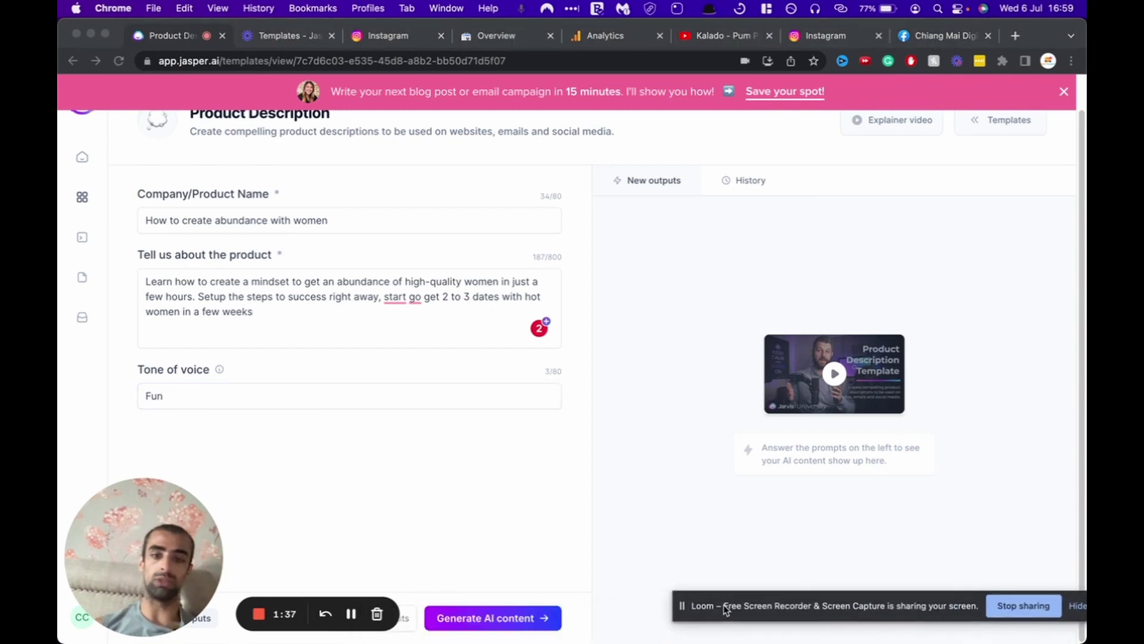
left_click(493, 619)
left_click(503, 620)
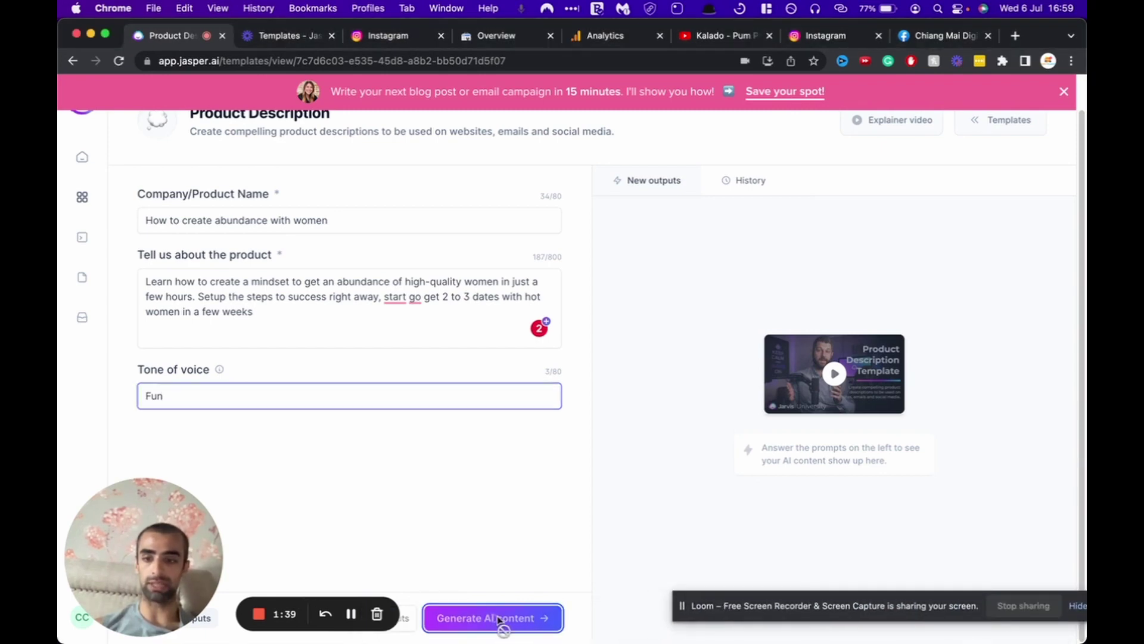
left_click_drag(161, 540, 1009, 143)
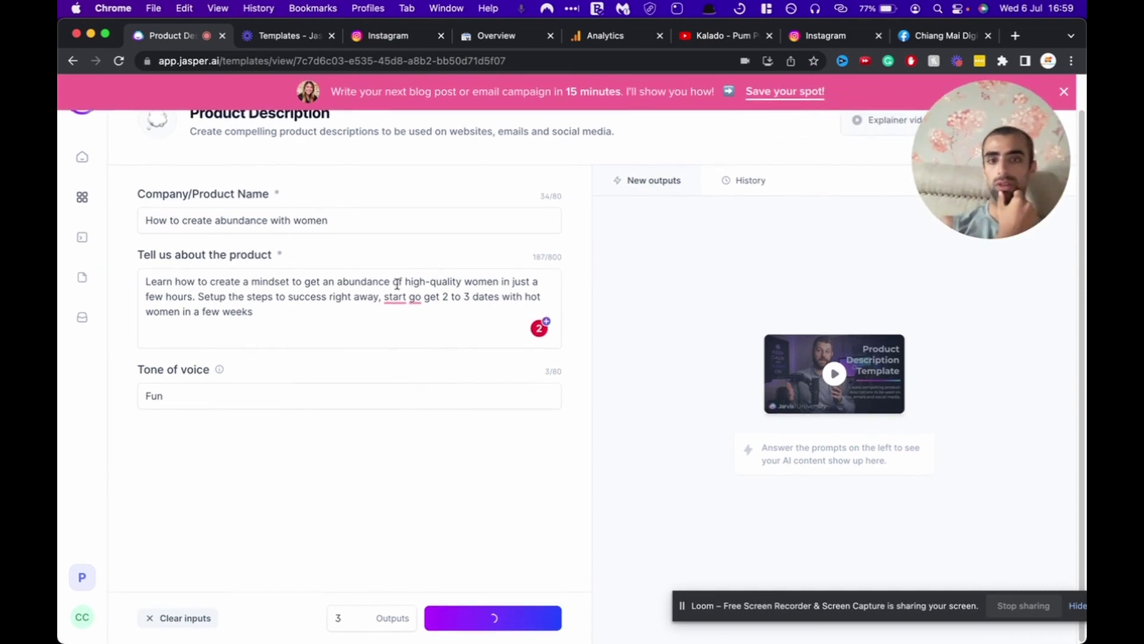
- Read through the generated product descriptions, comparing their wording and how they promote the program
scroll(672, 329, "up", 1)
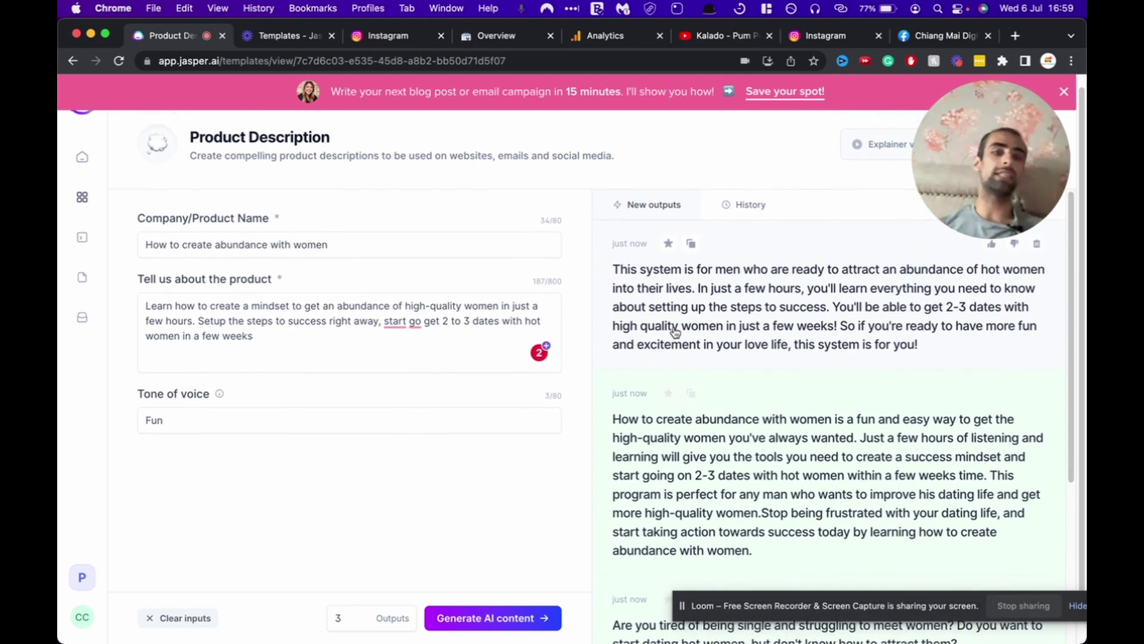
scroll(674, 332, "down", 1)
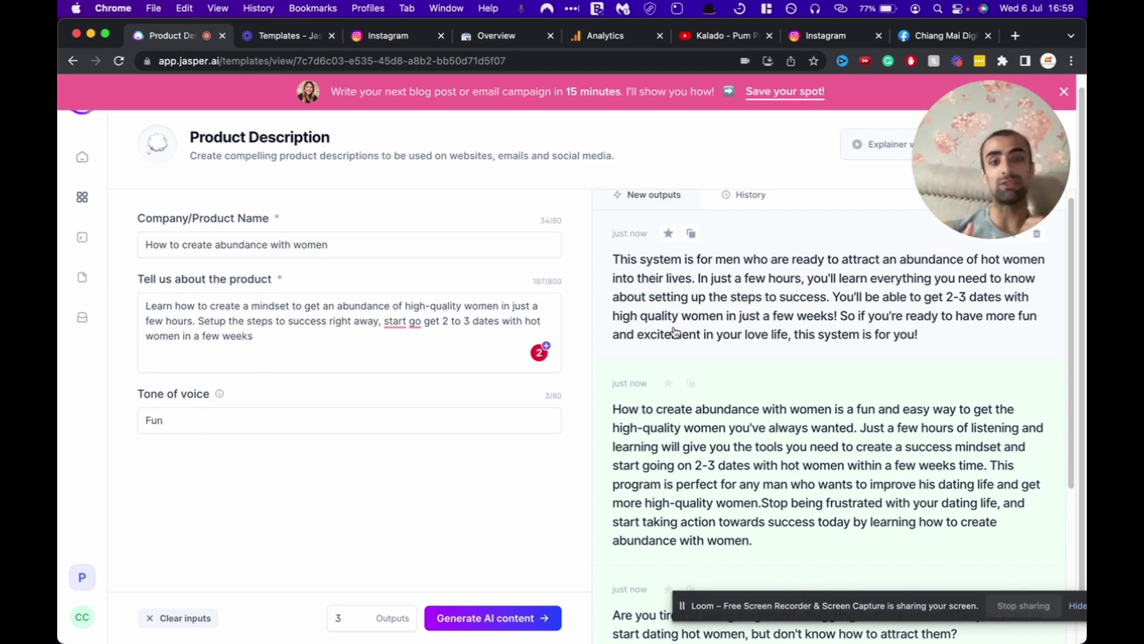
scroll(692, 361, "down", 2)
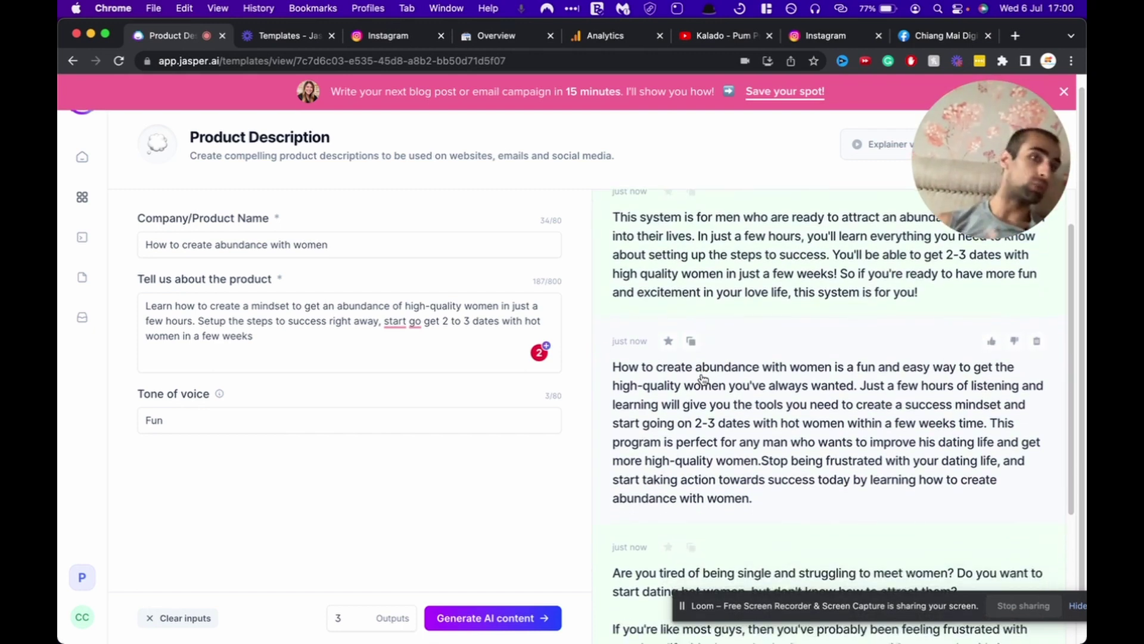
scroll(703, 379, "down", 3)
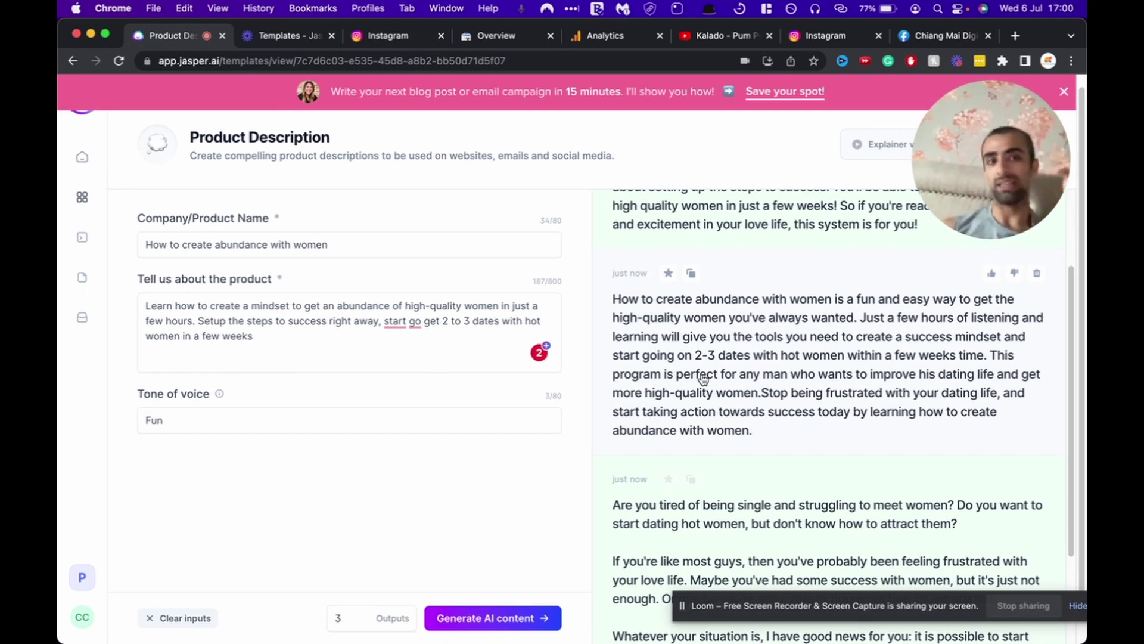
scroll(797, 477, "down", 6)
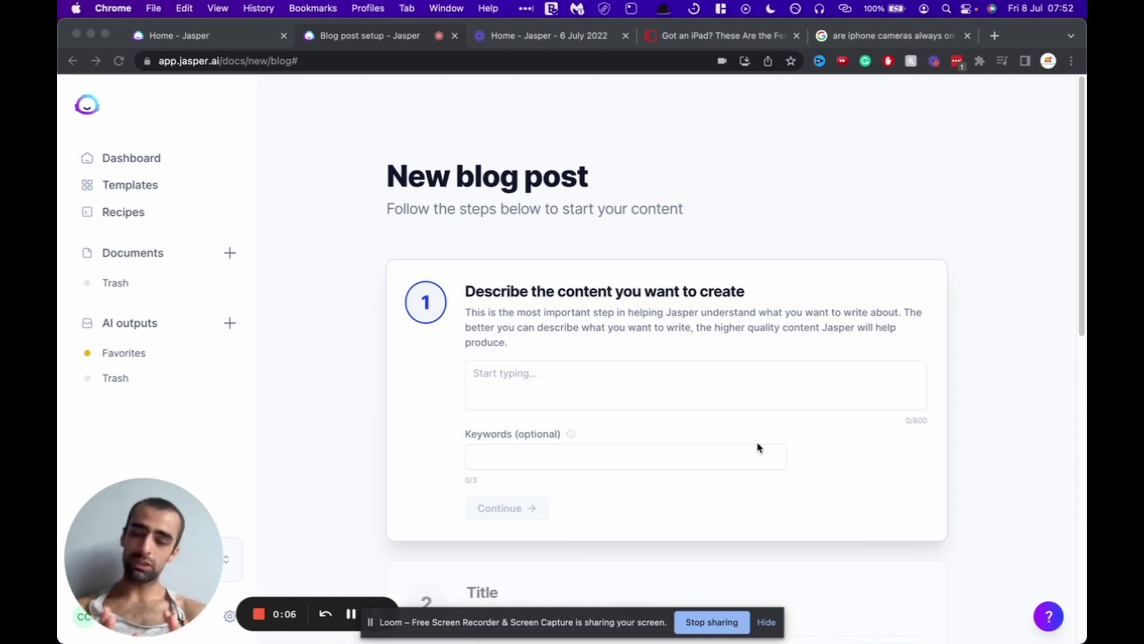
- Describe the blog post as "Are iPhone cameras always on, an article about iPhone camera security and if they are always recording", accepting the iPhone spelling correction
left_click(574, 384)
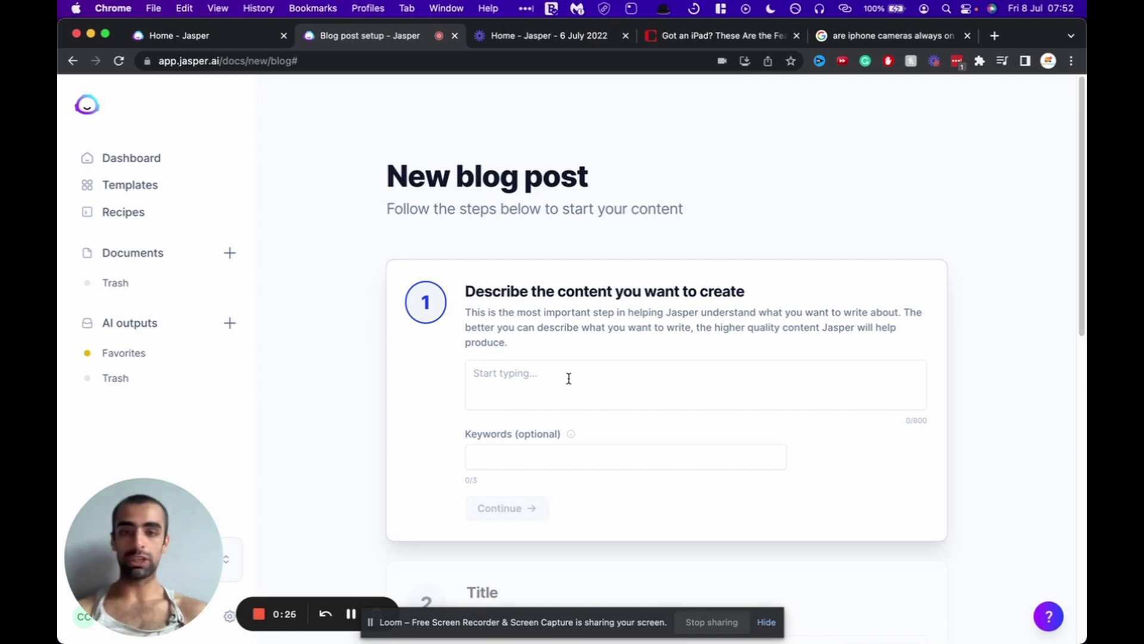
left_click(565, 378)
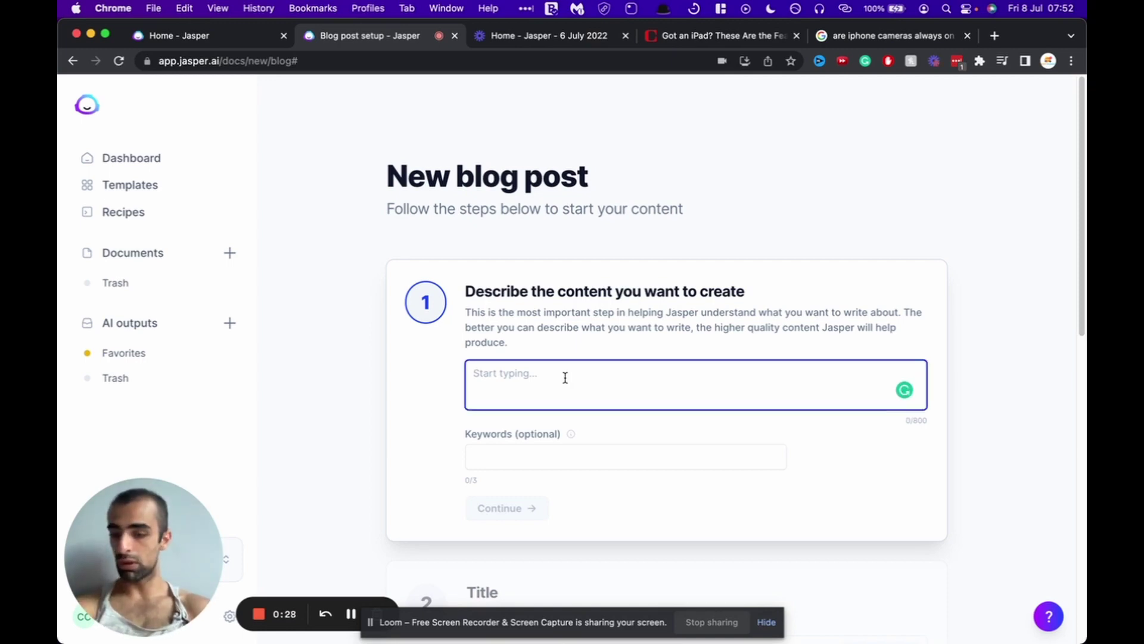
type("Are iphone came")
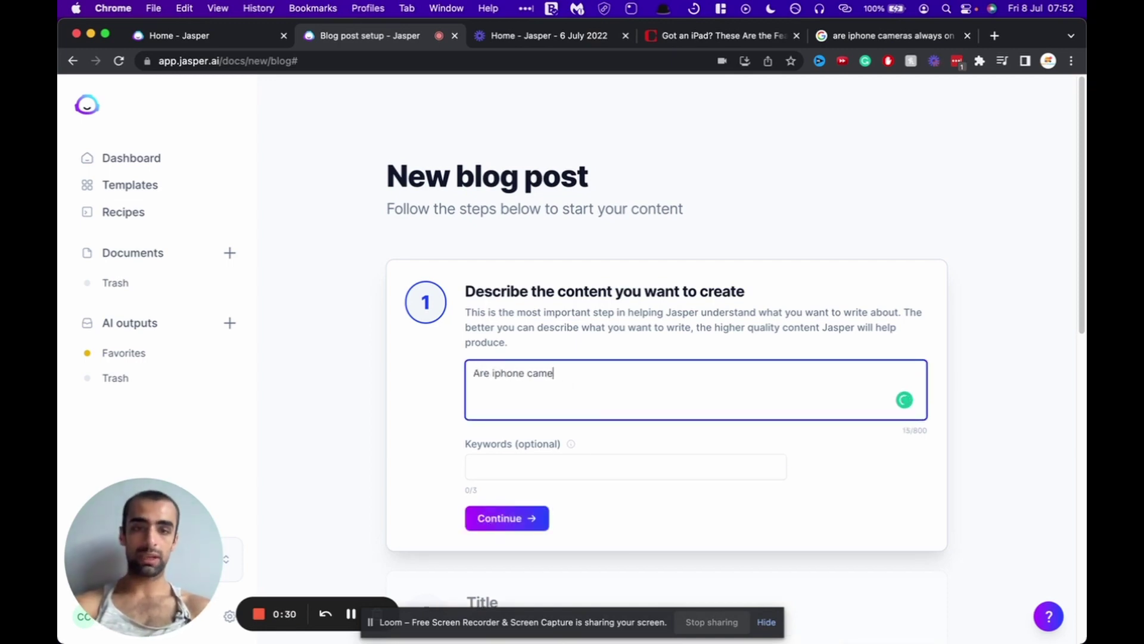
type("ras always o")
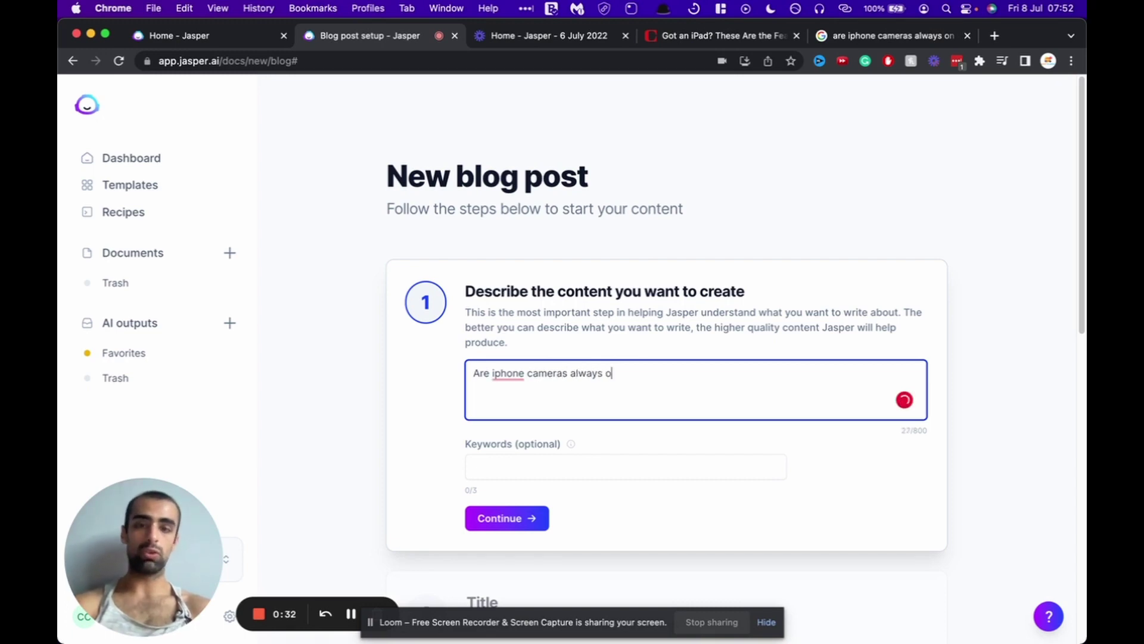
type("n, an article ")
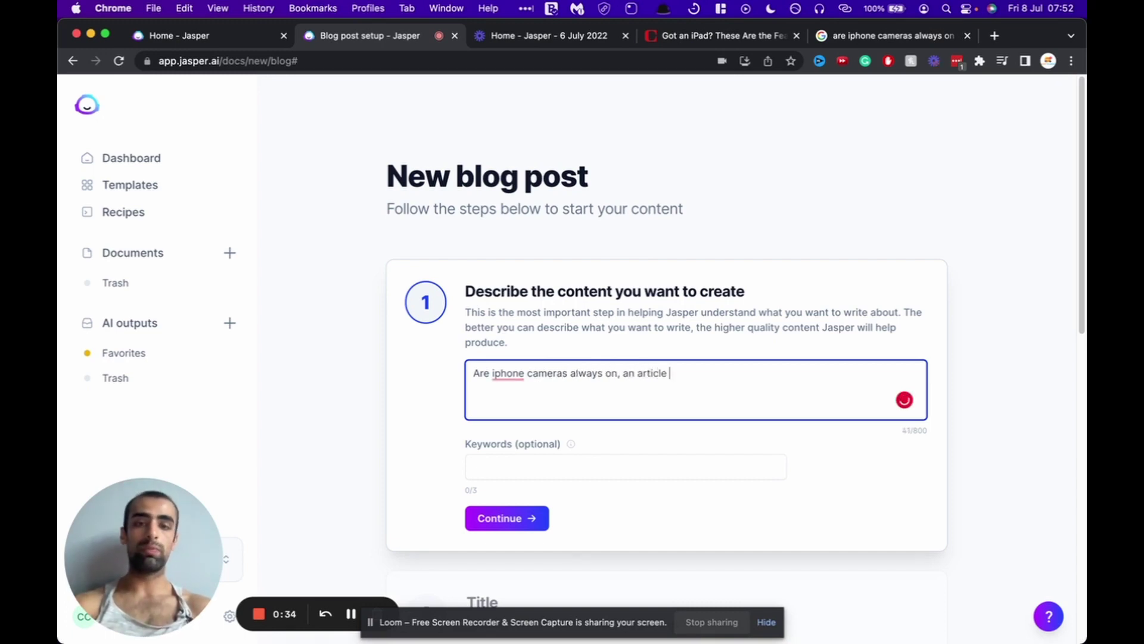
type("about iPhone cam")
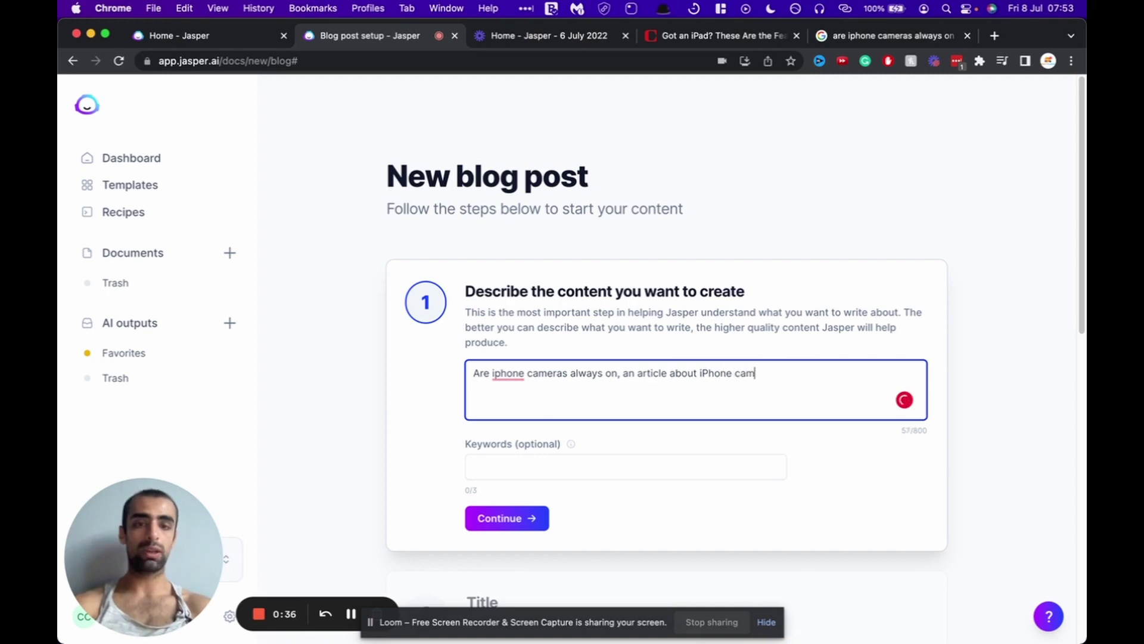
type("era securit")
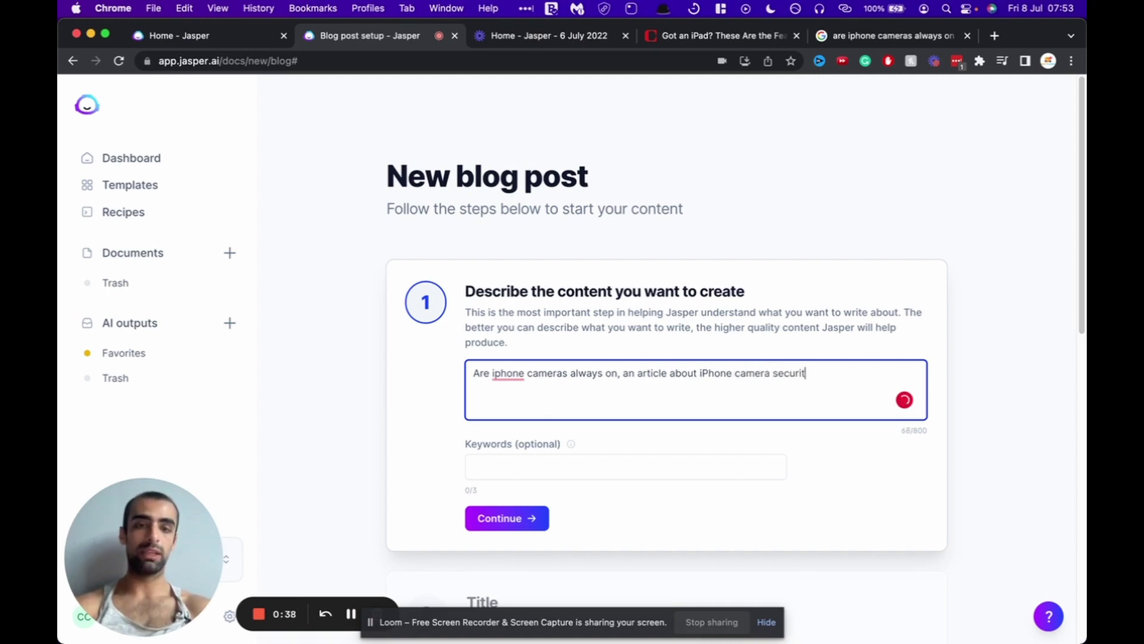
type("y and if ")
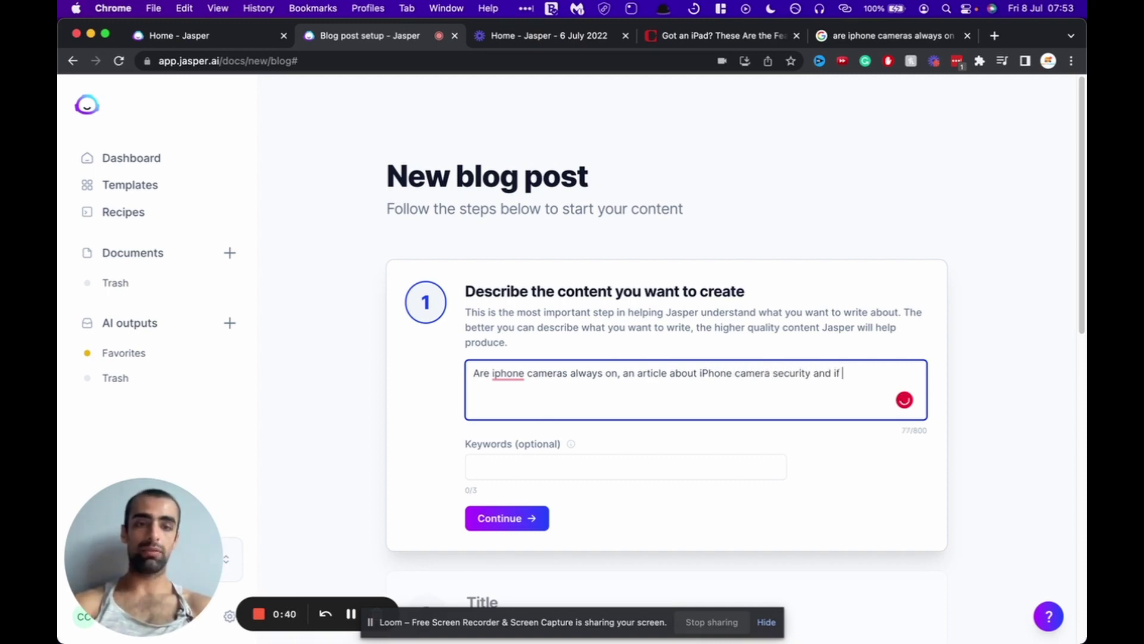
type("they are always recording")
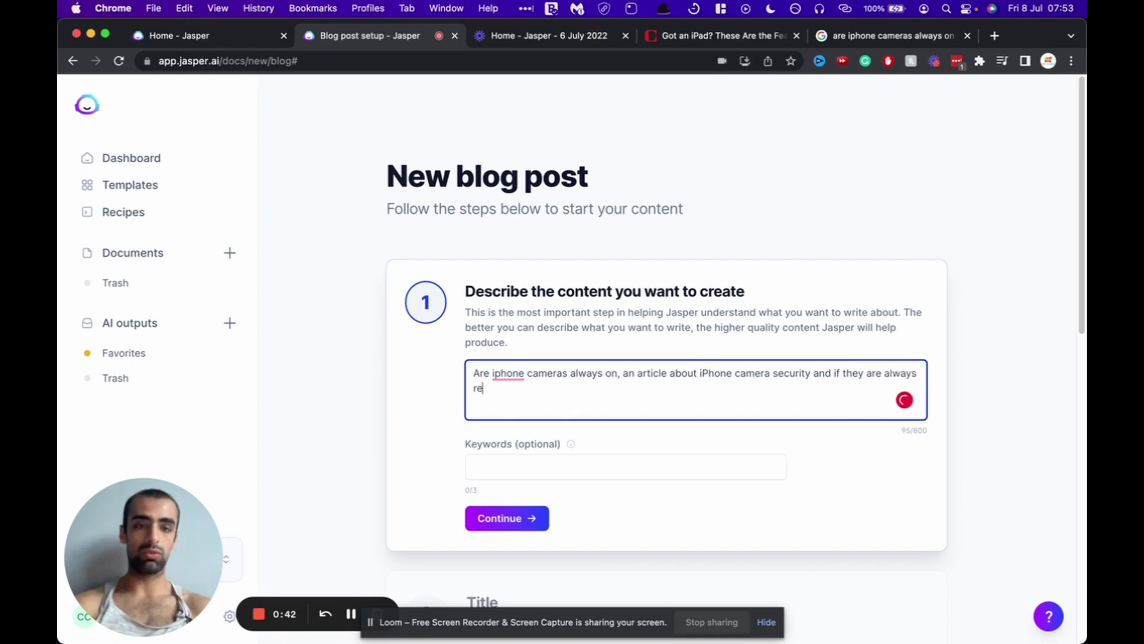
left_click(509, 375)
left_click(518, 403)
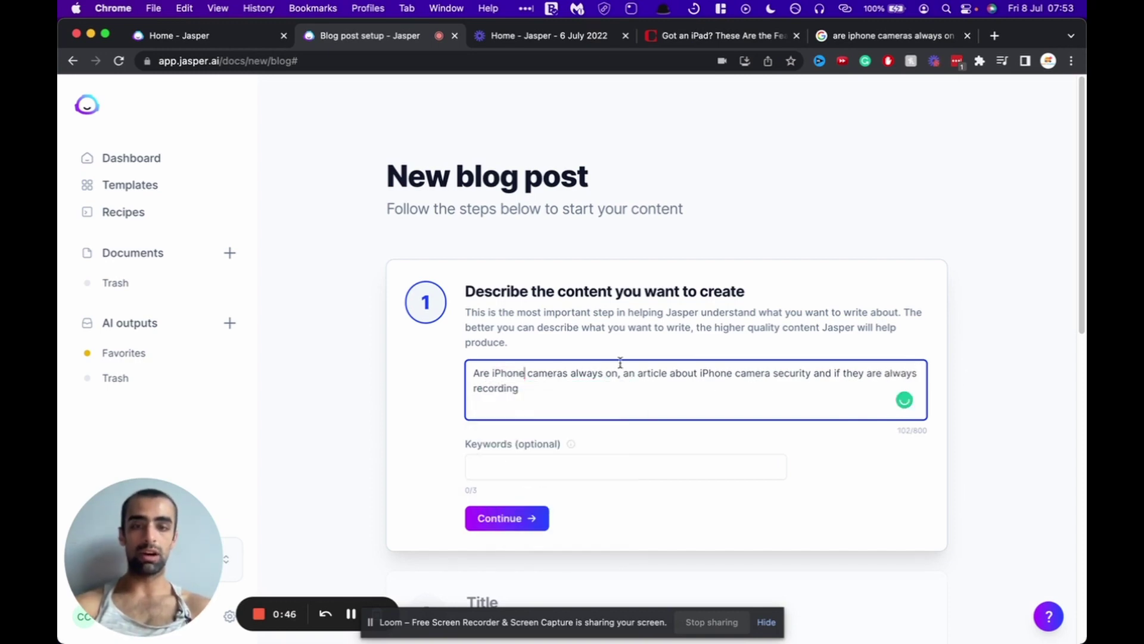
- Copy "Are iPhone cameras always on" from the description into the keywords and continue to the title stage
left_click_drag(619, 374, 388, 379)
key("super+c")
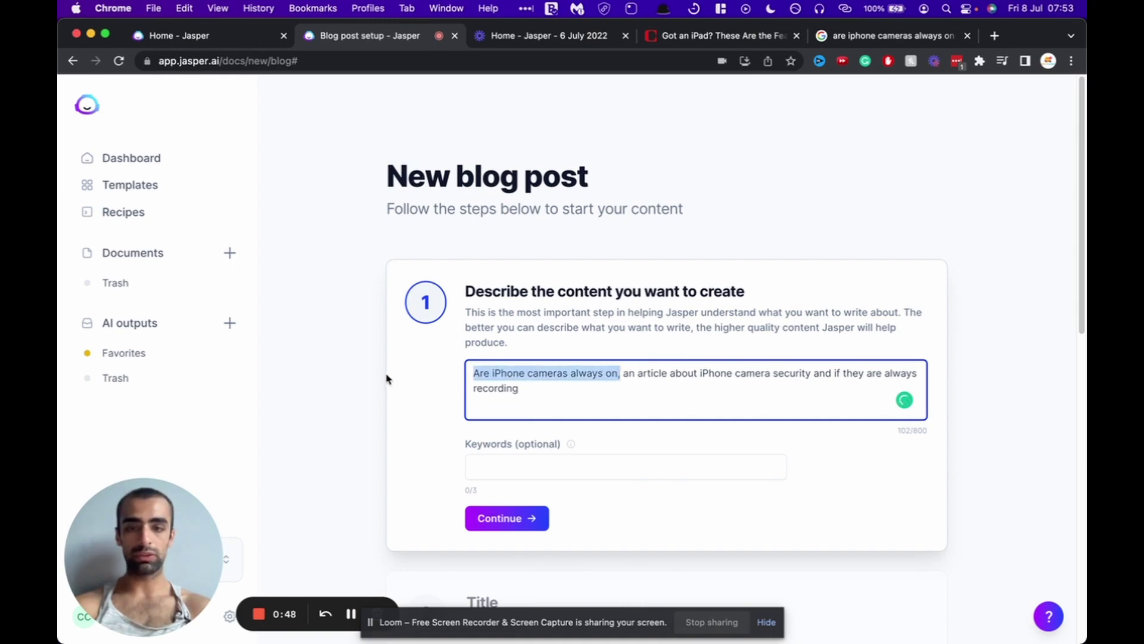
left_click(512, 469)
key("super+v")
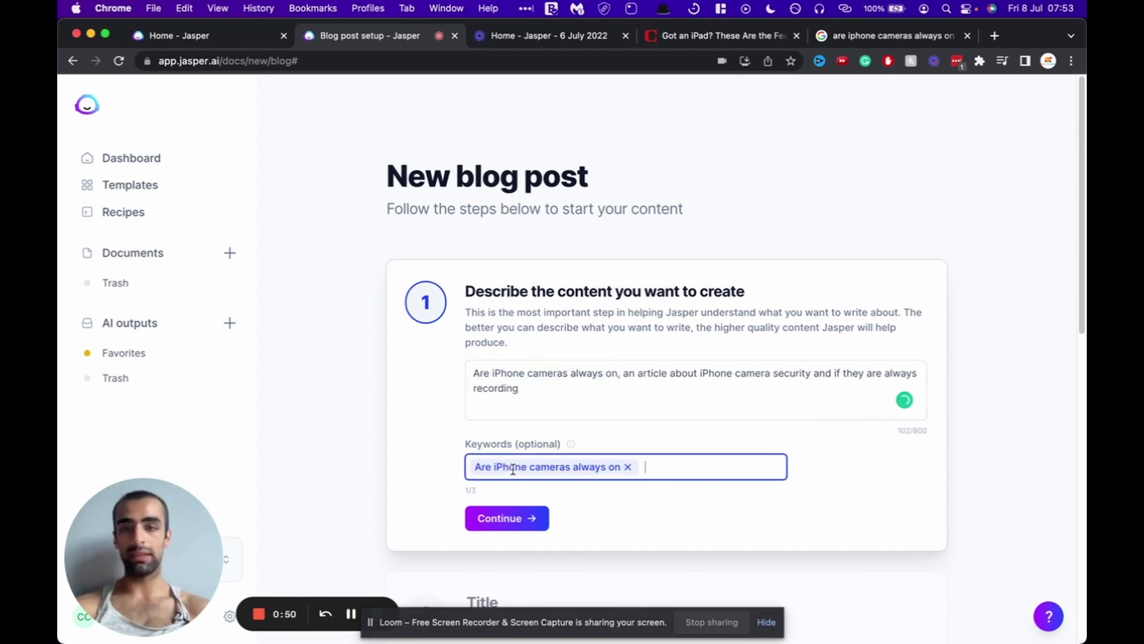
left_click(488, 456)
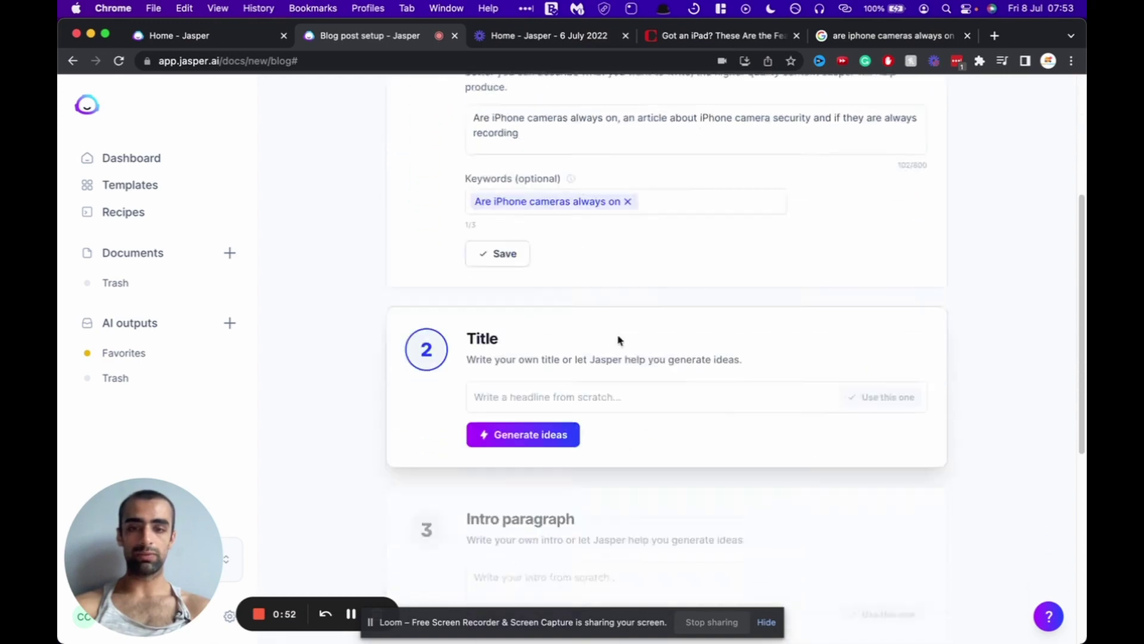
- Have Jasper generate title ideas for the blog post instead of writing a headline from scratch
left_click(538, 369)
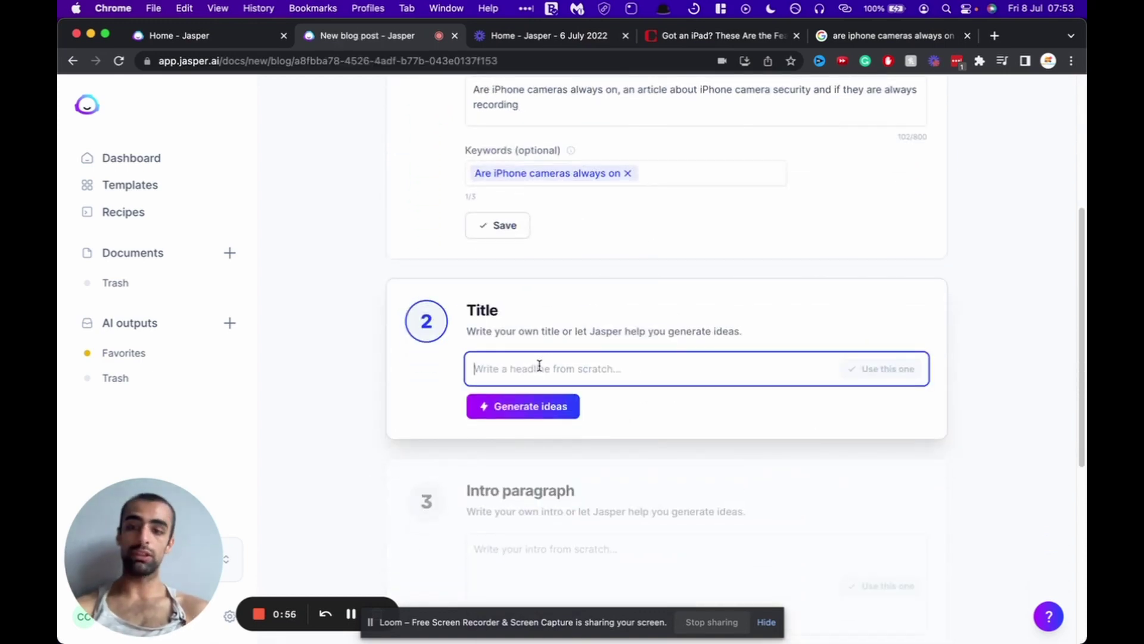
scroll(507, 369, "down", 1)
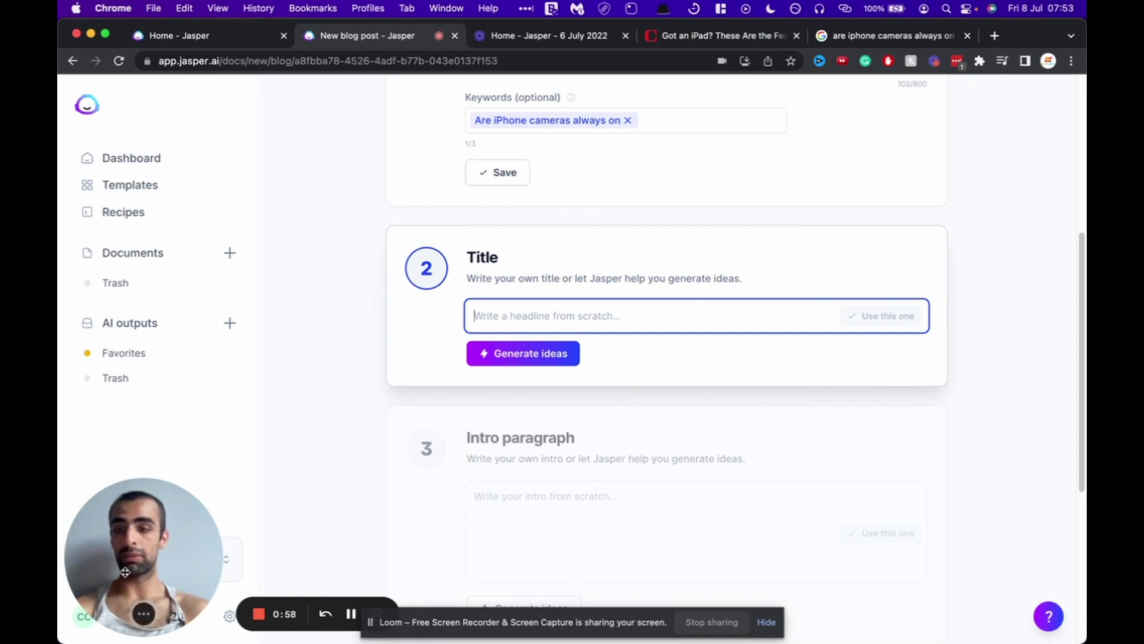
left_click_drag(125, 549, 851, 149)
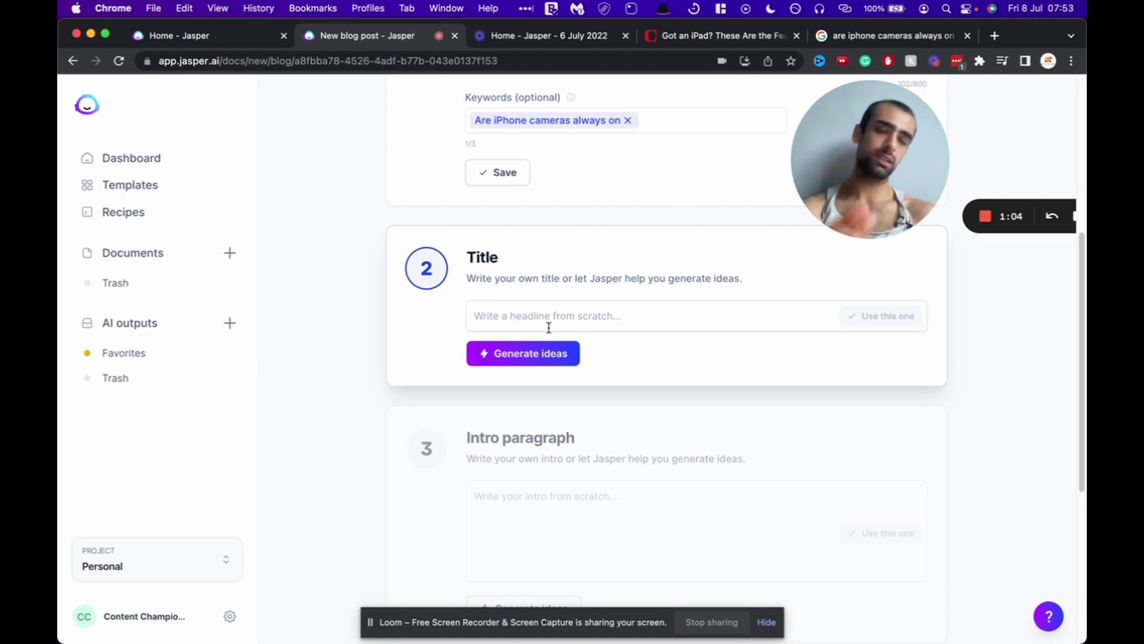
left_click(522, 359)
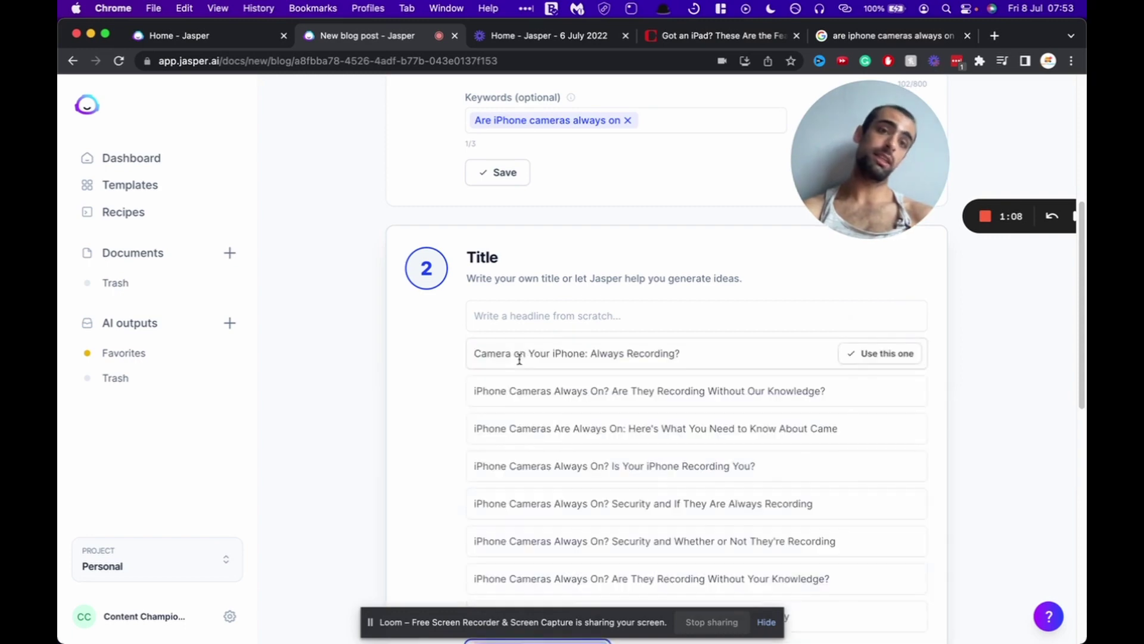
- Review the suggested titles and use "Are iPhone Cameras Always On? The Truth About Camera Security"
scroll(520, 359, "down", 3)
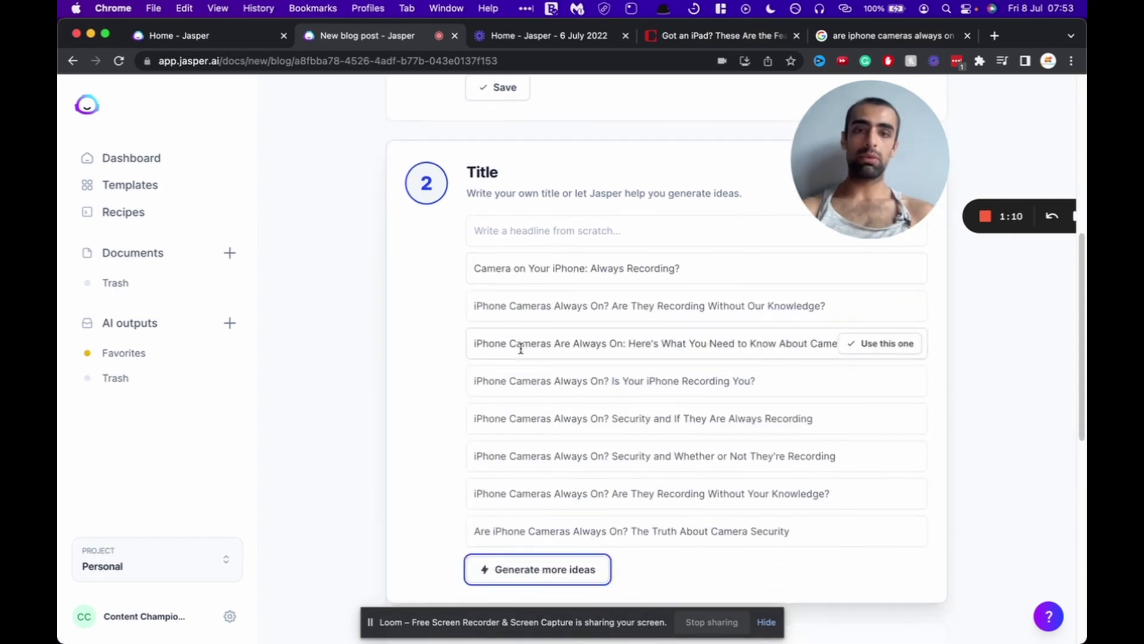
scroll(520, 349, "down", 1)
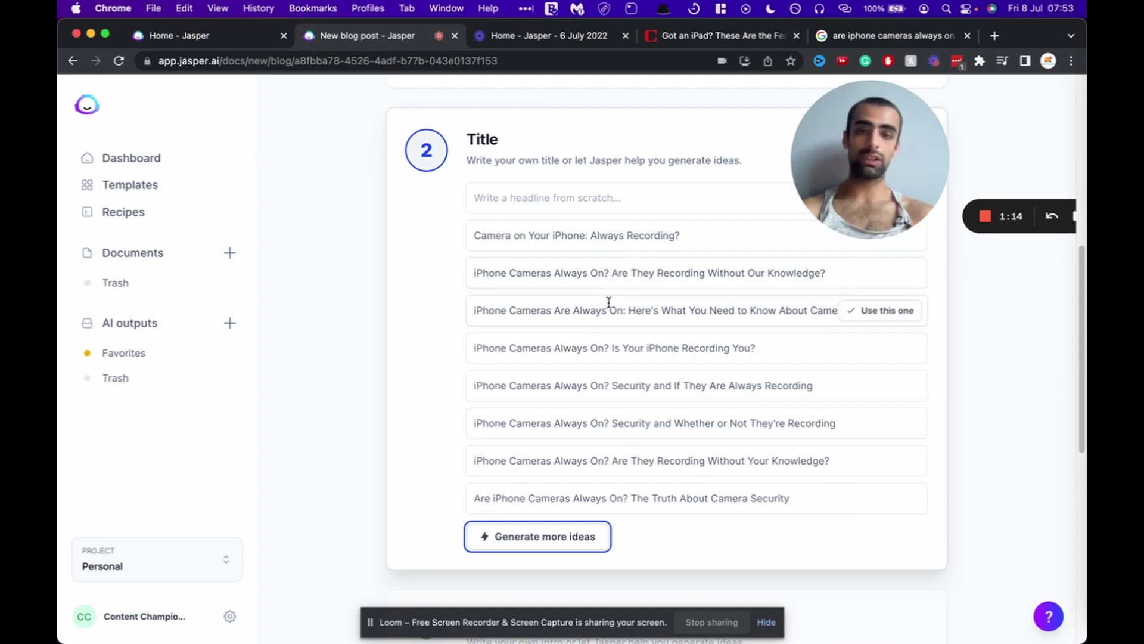
scroll(673, 331, "down", 1)
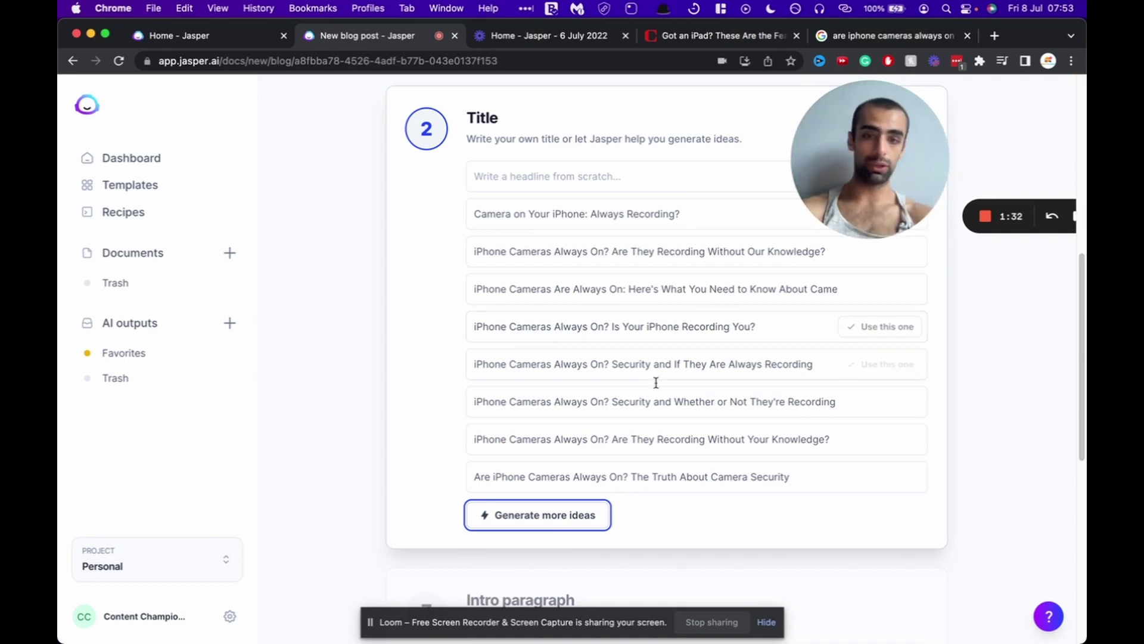
scroll(652, 386, "up", 2)
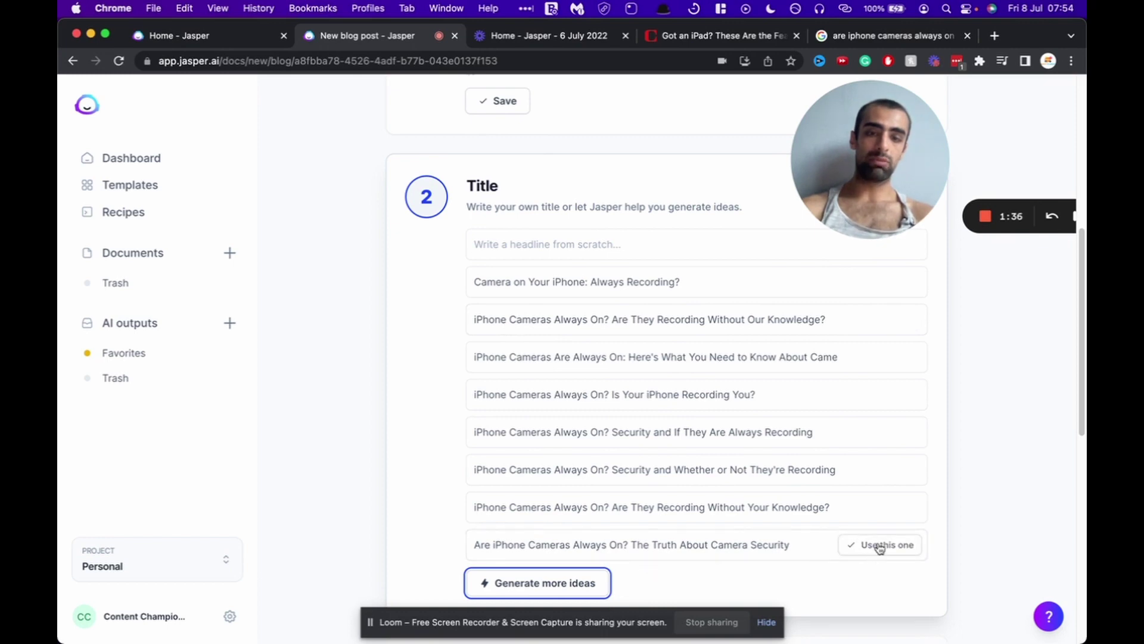
left_click(879, 546)
- Generate intro paragraph ideas and use the speculation paragraph that ends with "Are iPhone cameras always on?"
scroll(881, 547, "down", 2)
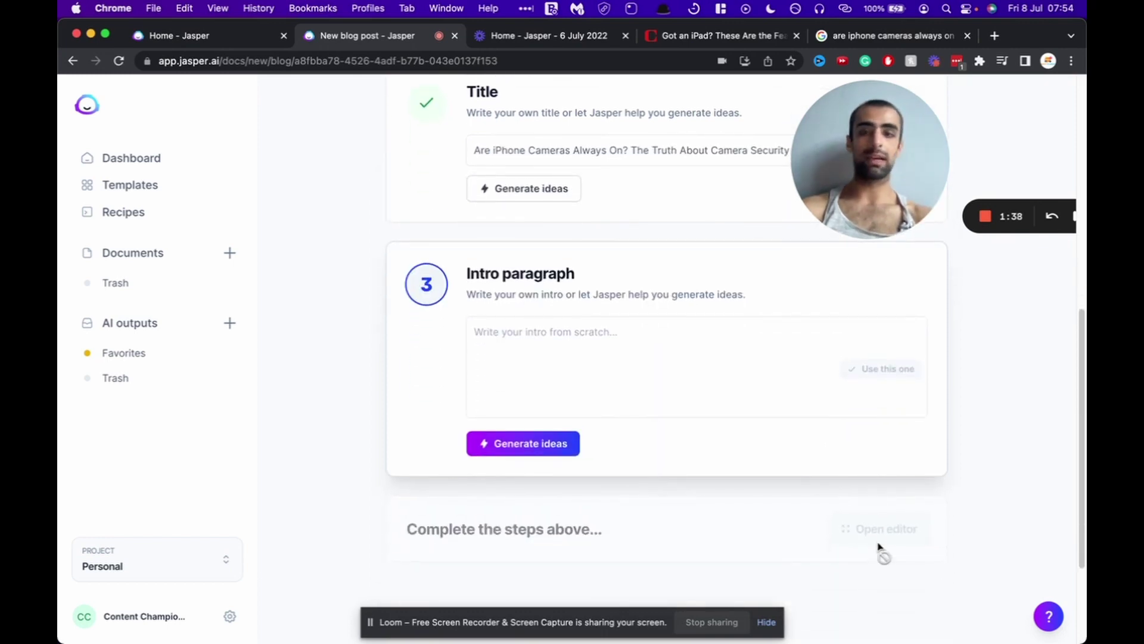
left_click(664, 354)
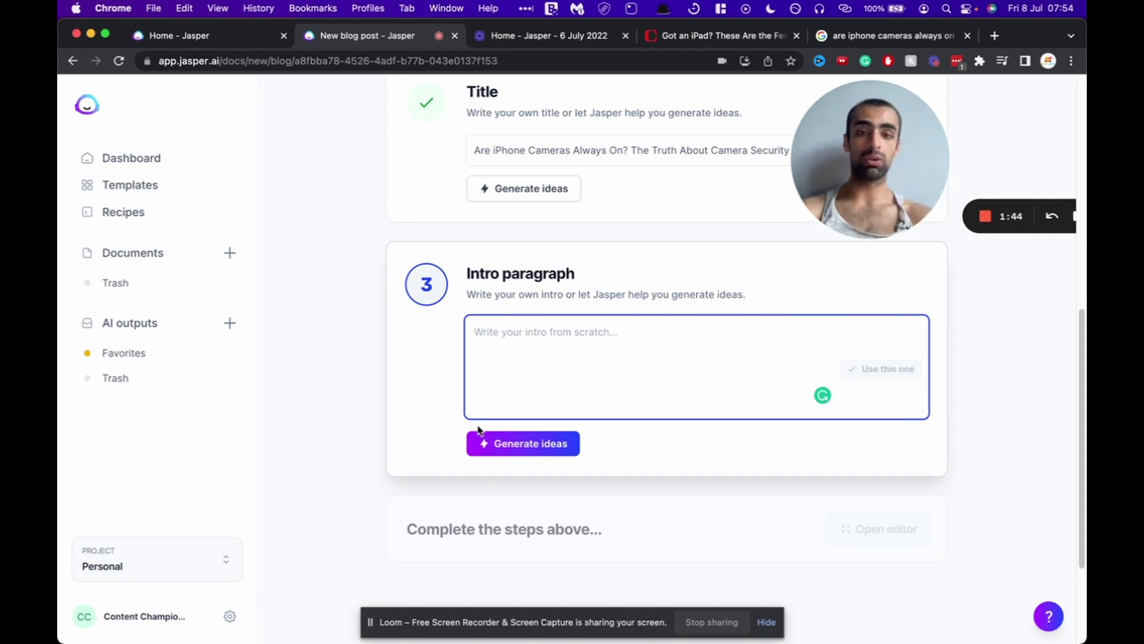
left_click(482, 444)
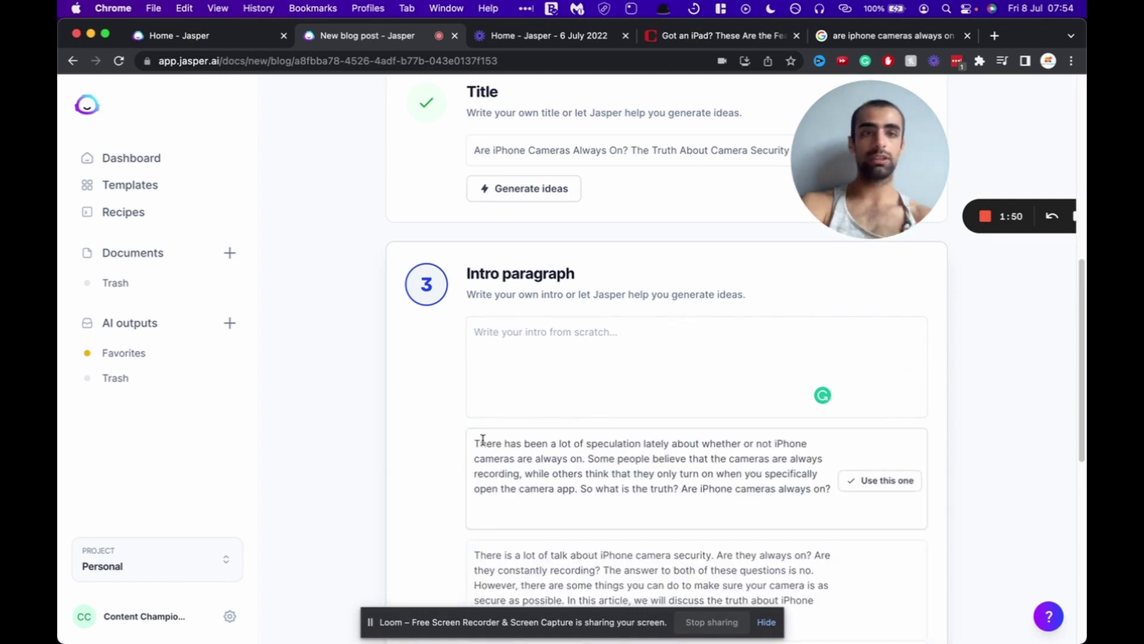
scroll(483, 439, "down", 3)
scroll(483, 439, "down", 2)
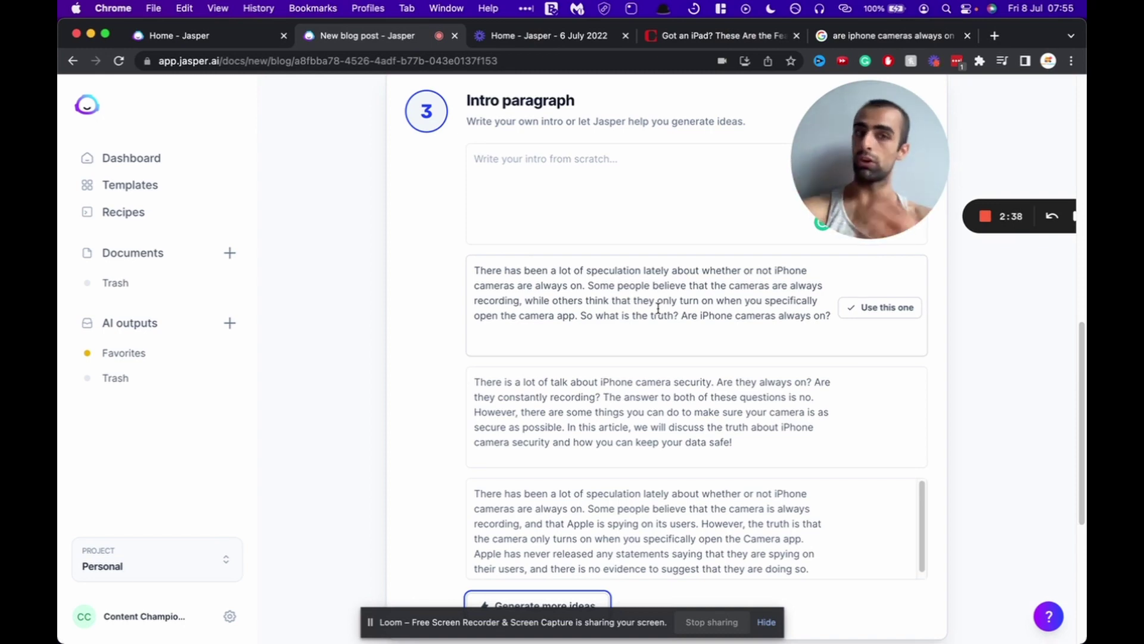
left_click(868, 315)
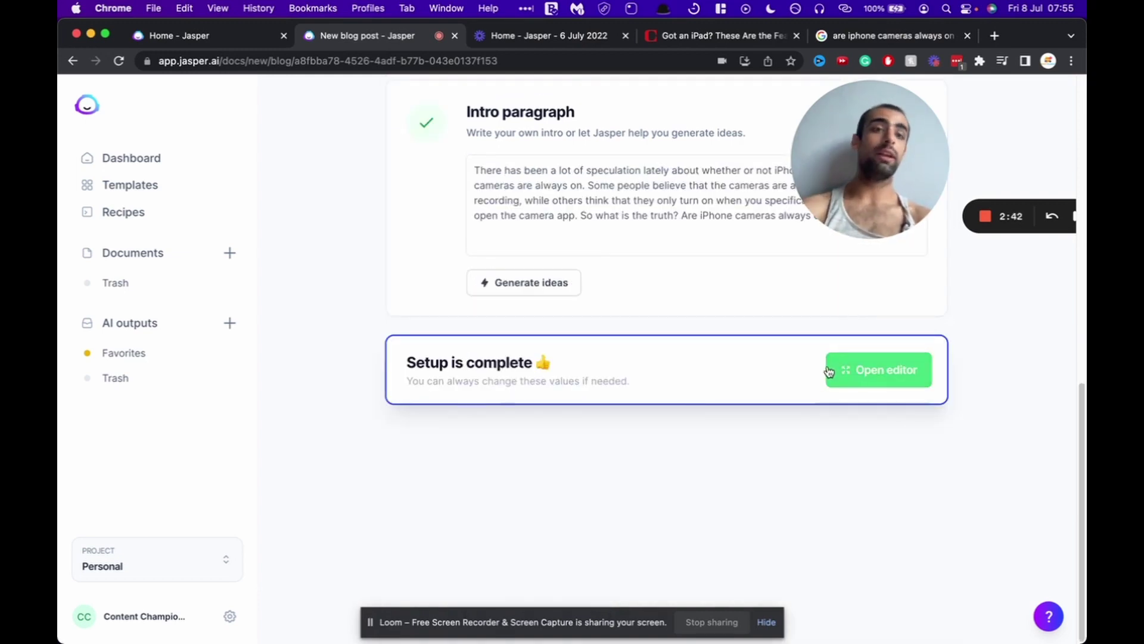
- Open the completed blog post setup in the document editor and set the tone of voice to helpful
left_click(860, 371)
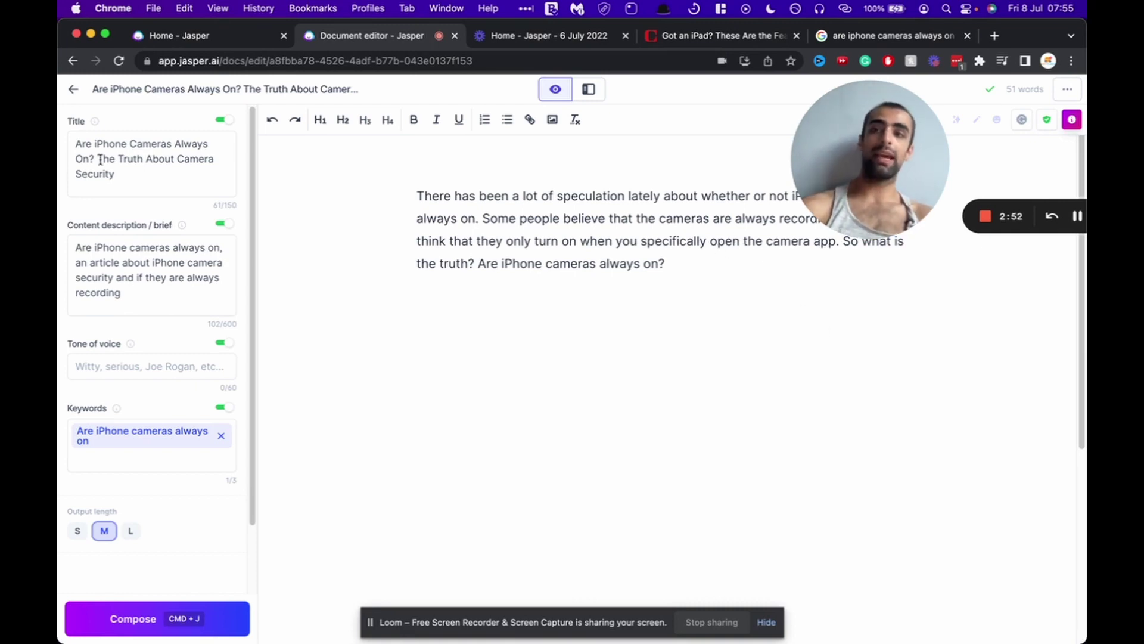
scroll(109, 159, "down", 1)
scroll(109, 158, "down", 3)
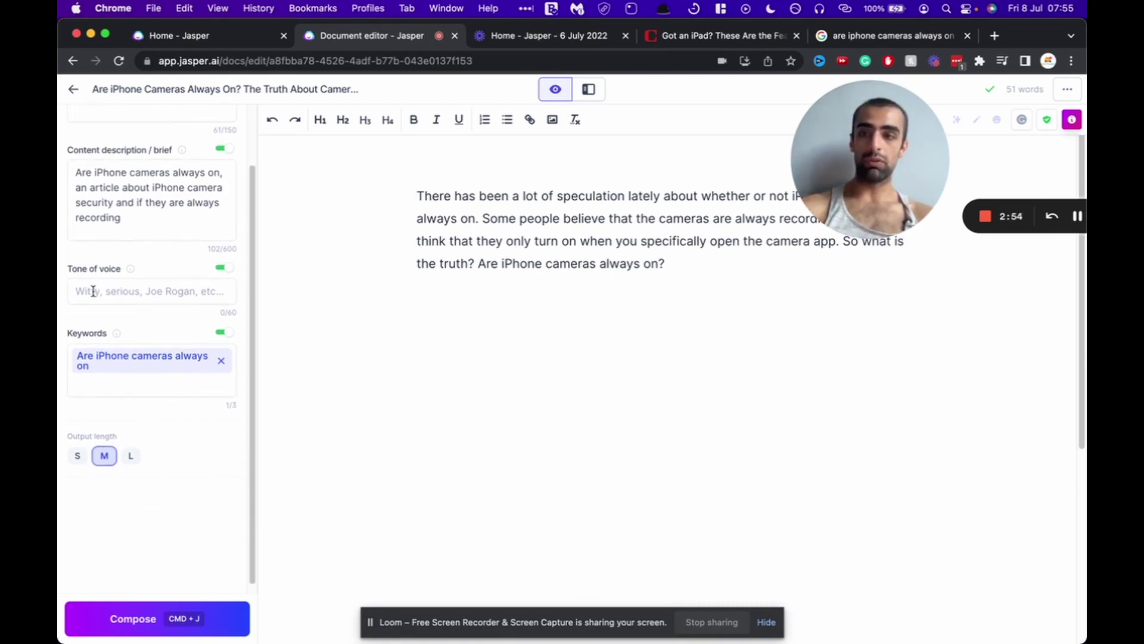
left_click(97, 301)
type("helpful")
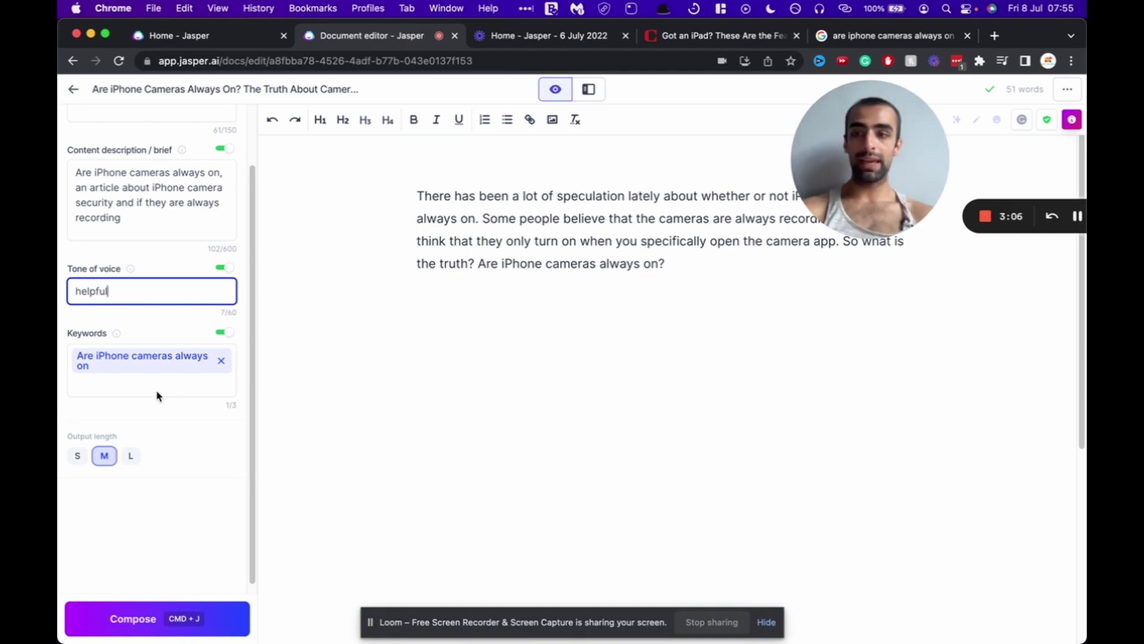
scroll(158, 395, "down", 1)
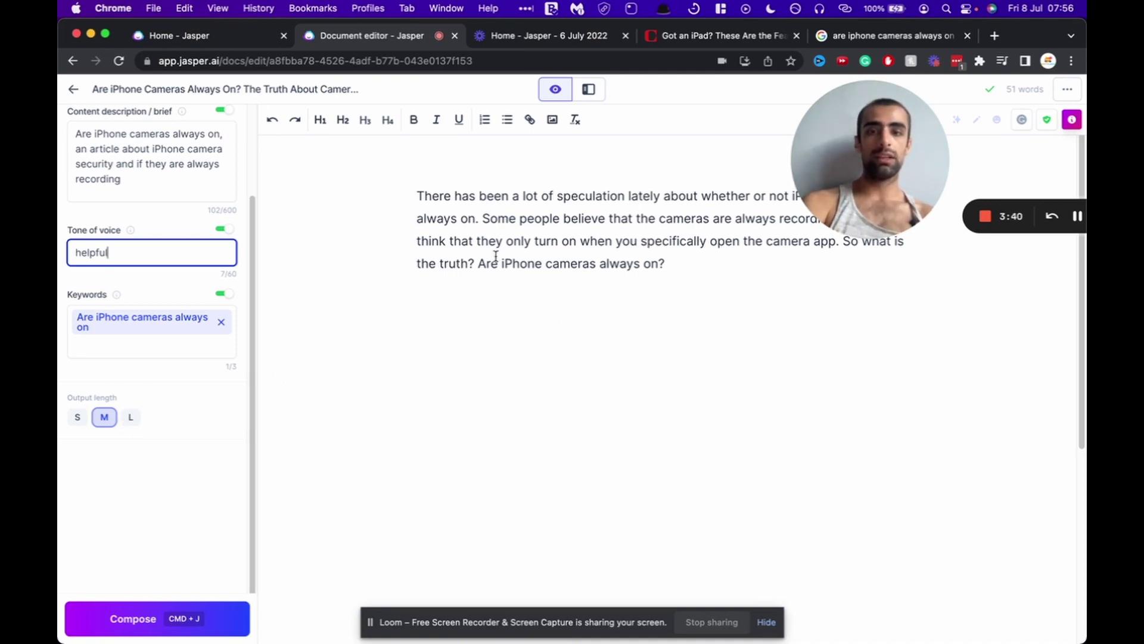
- Put "Are iPhone cameras always on?" on its own line with blank lines below, and compose the text that follows it
left_click(480, 262)
key("Return")
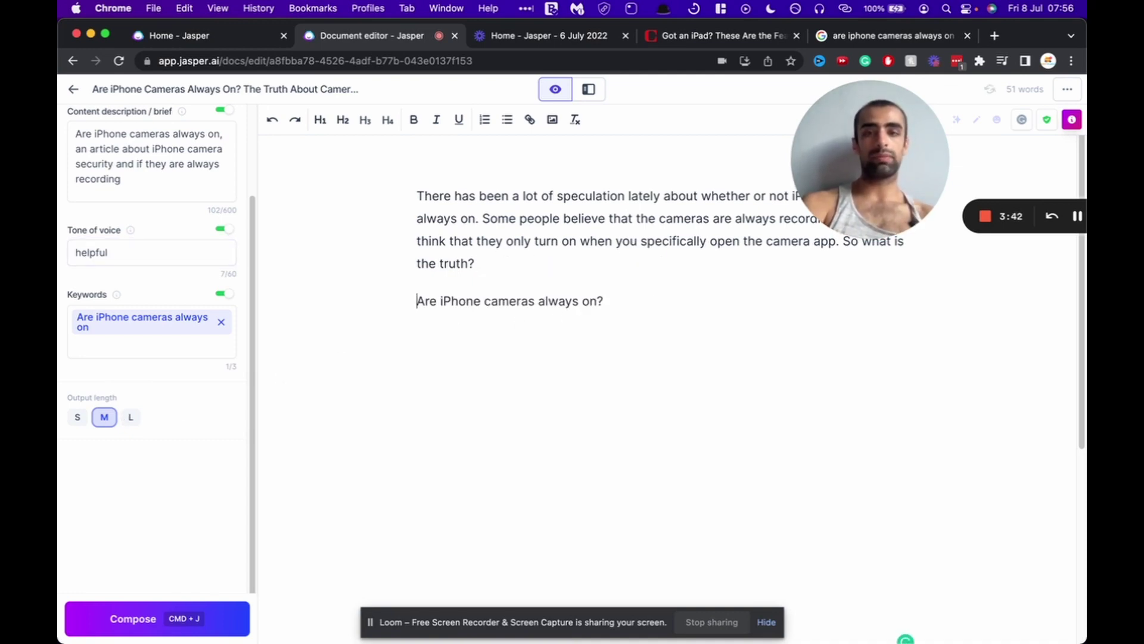
left_click(646, 307)
key("Return")
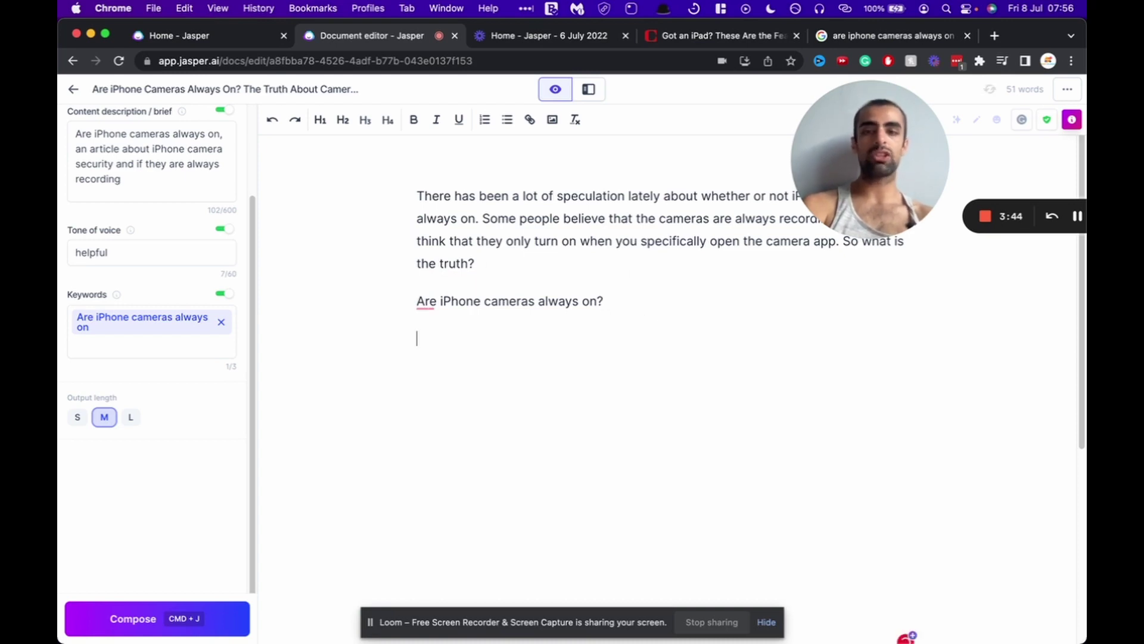
key("Return")
left_click(122, 617)
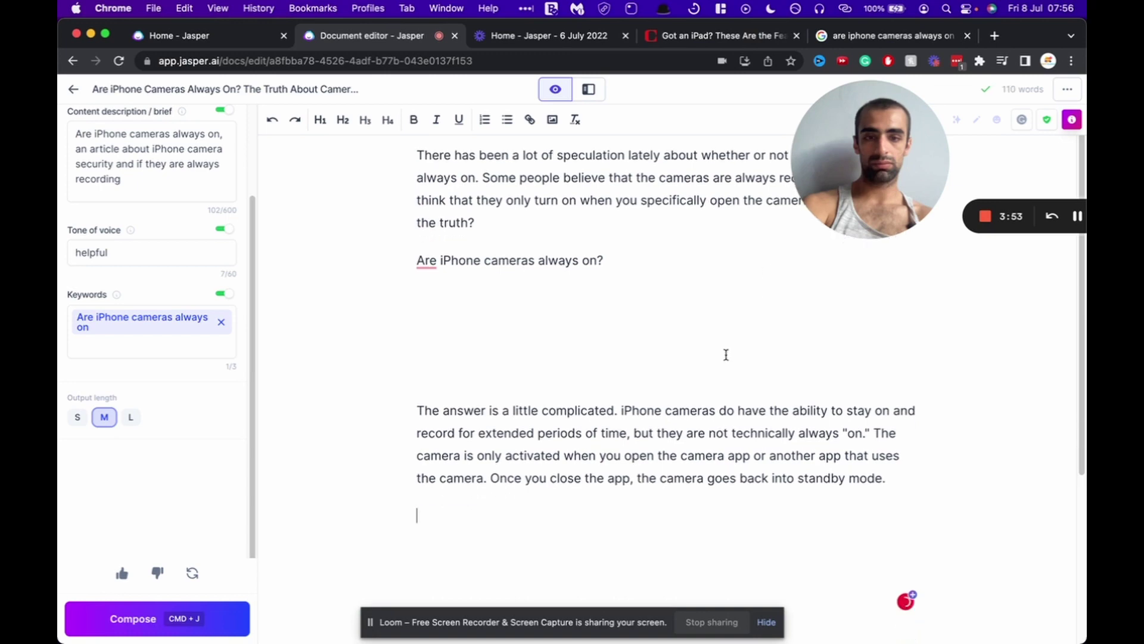
- Delete the extra blank lines between the question line and the composed answer paragraph
left_click(482, 386)
left_click(443, 381)
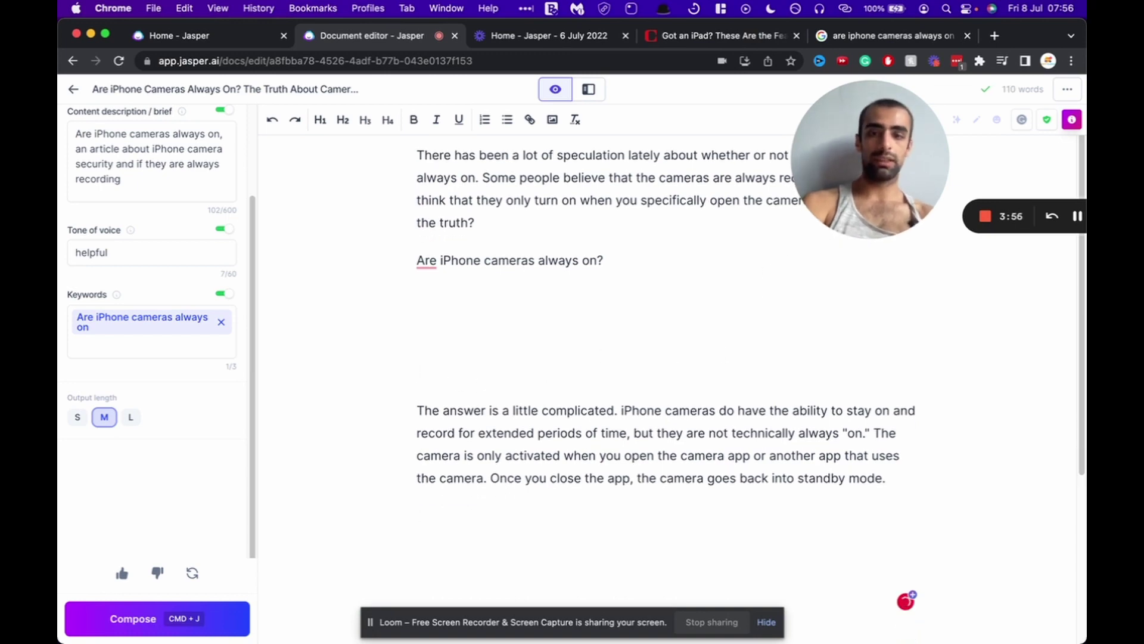
key("BackSpace")
key("BackSpace")
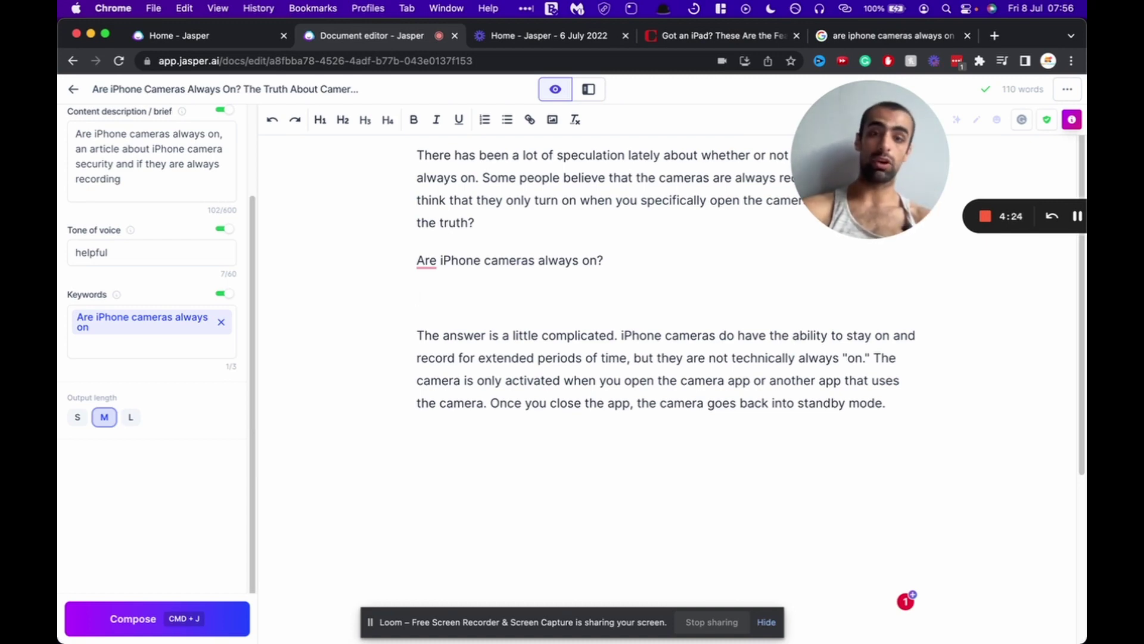
- Remove the remaining blank line above the answer paragraph and compose a follow-on paragraph below it
key("BackSpace")
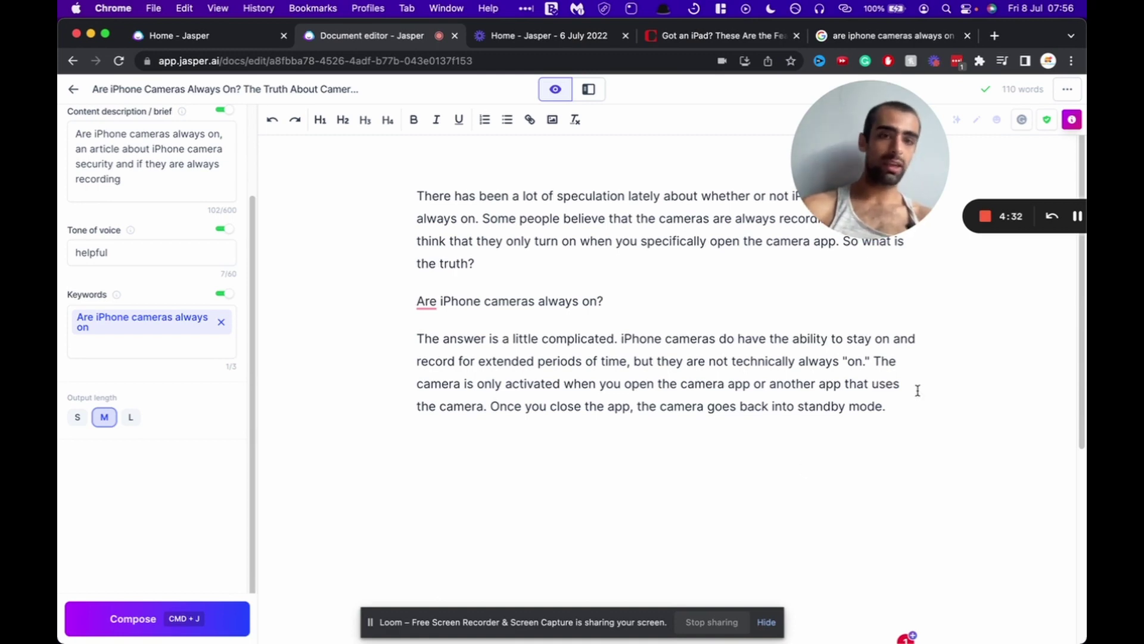
left_click(900, 410)
key("Return")
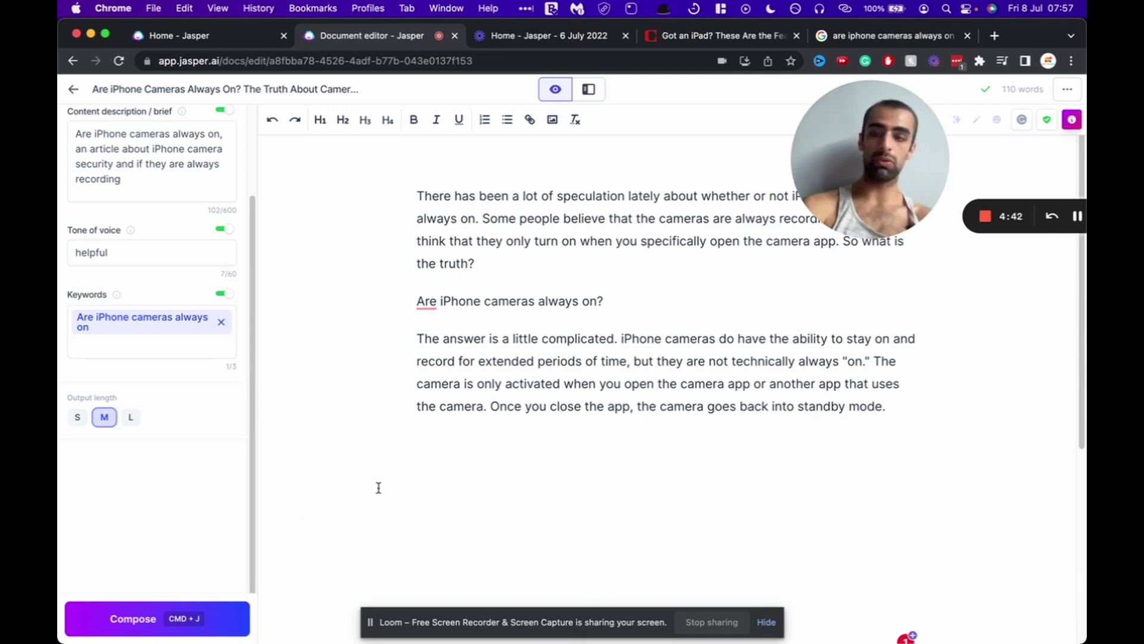
left_click(129, 626)
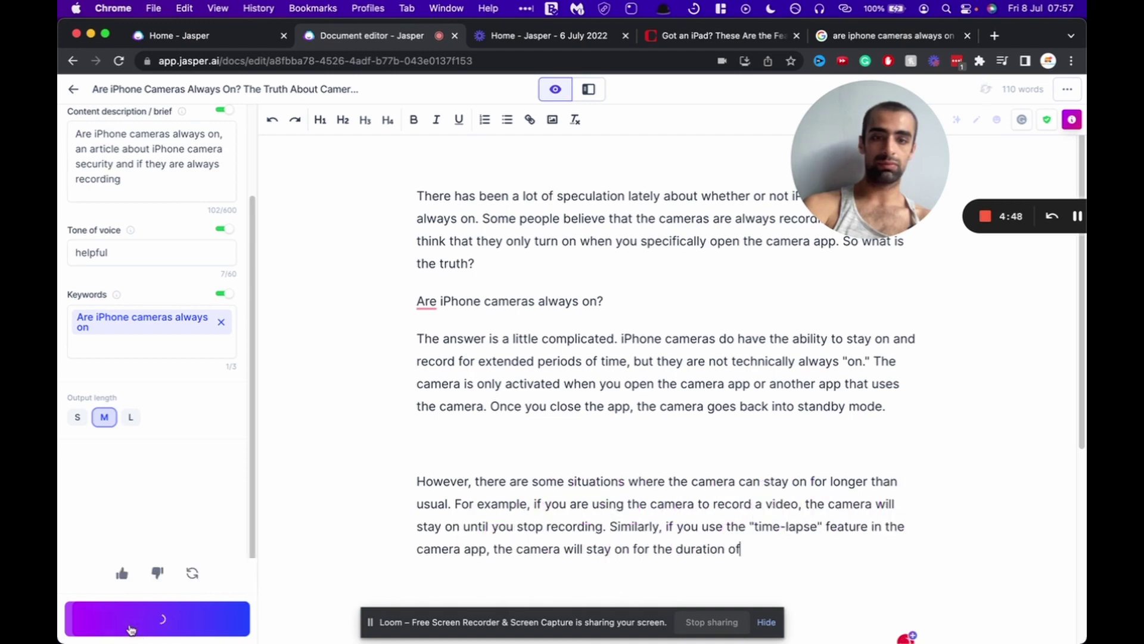
scroll(209, 537, "down", 1)
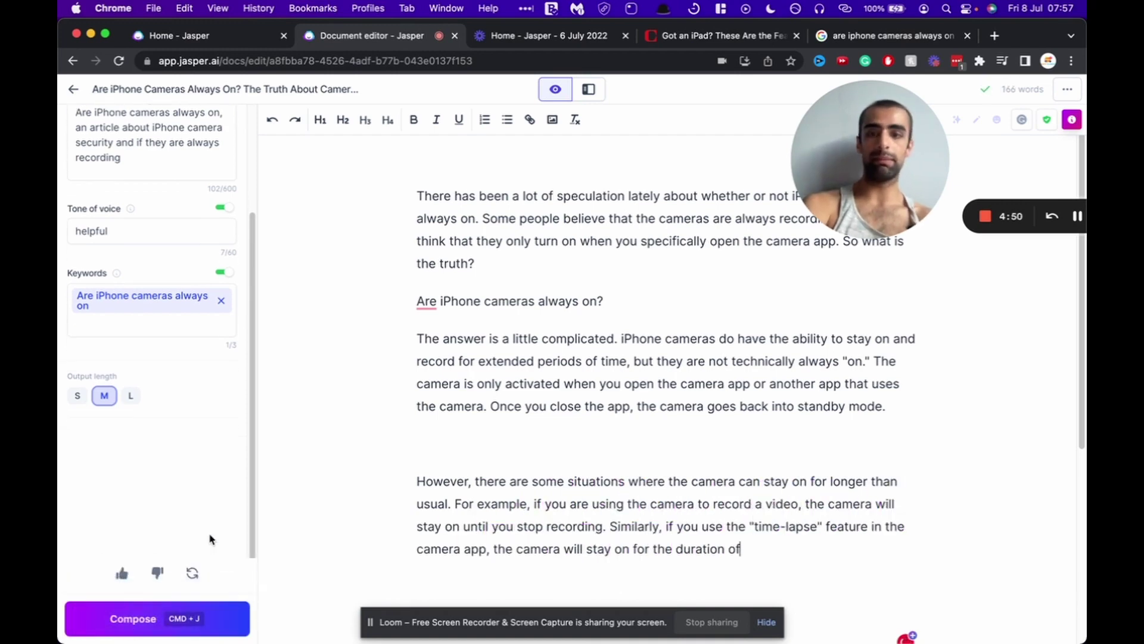
left_click(436, 463)
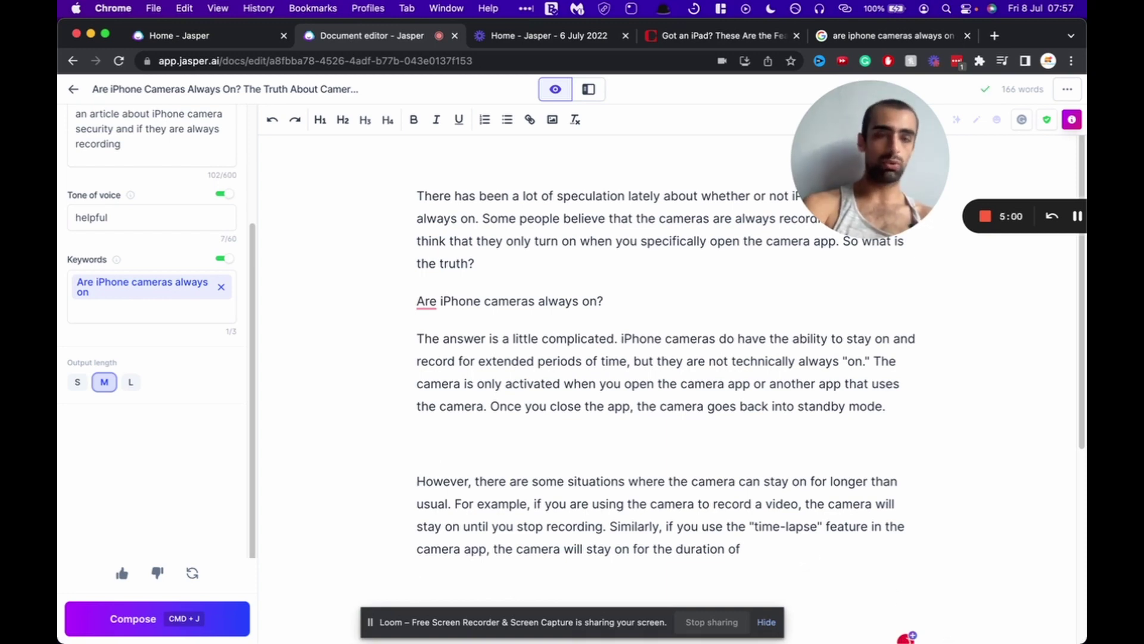
- Copy "Can someone spy on me through my iPhone camera?" from Google's related questions and paste it below the last paragraph of the Jasper document
left_click(876, 35)
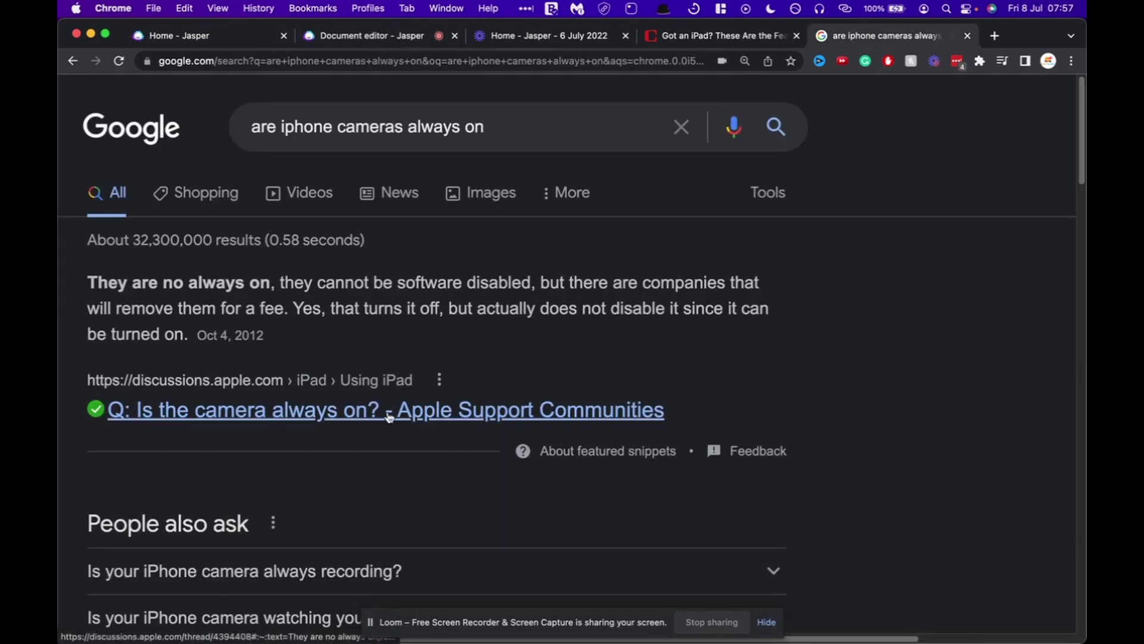
scroll(417, 414, "down", 5)
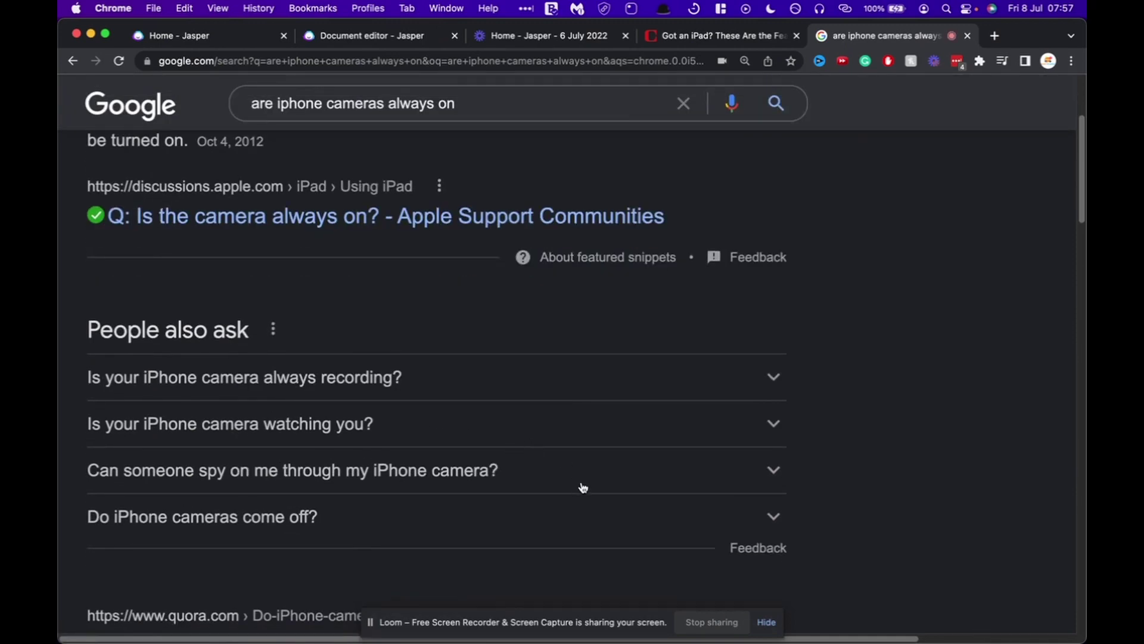
triple_click(332, 475)
key("super+c")
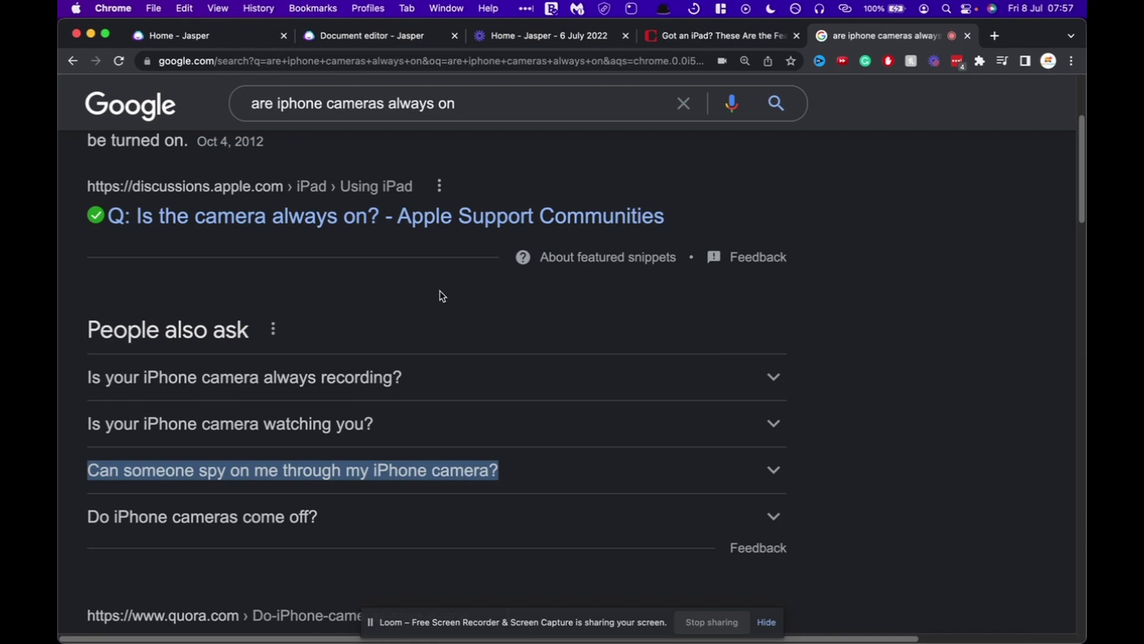
left_click(572, 35)
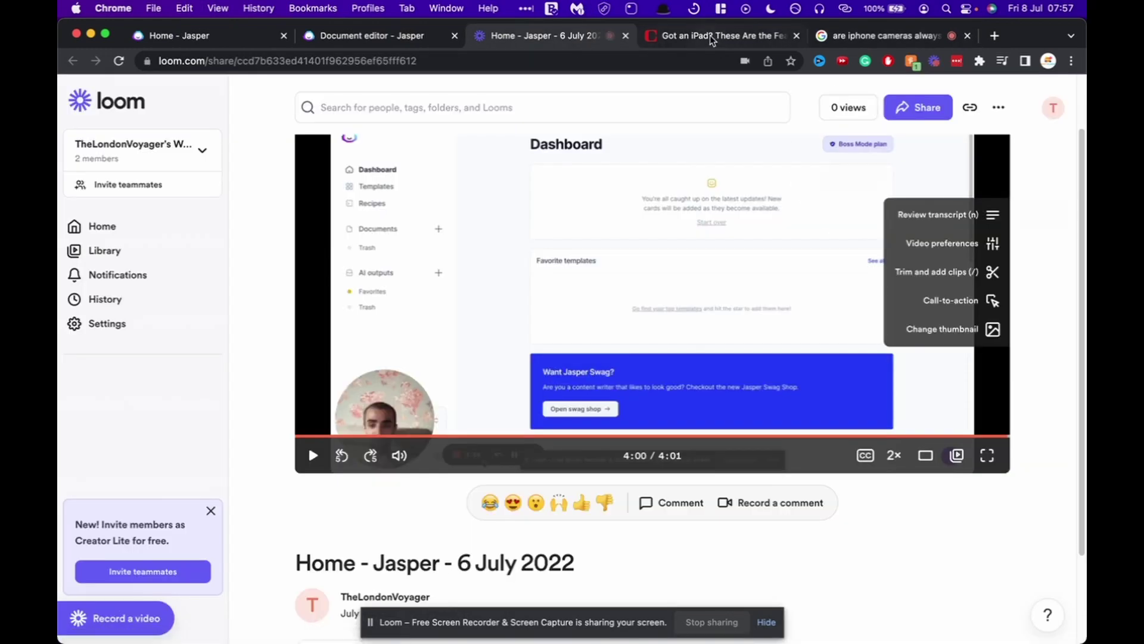
left_click(398, 37)
scroll(775, 506, "down", 2)
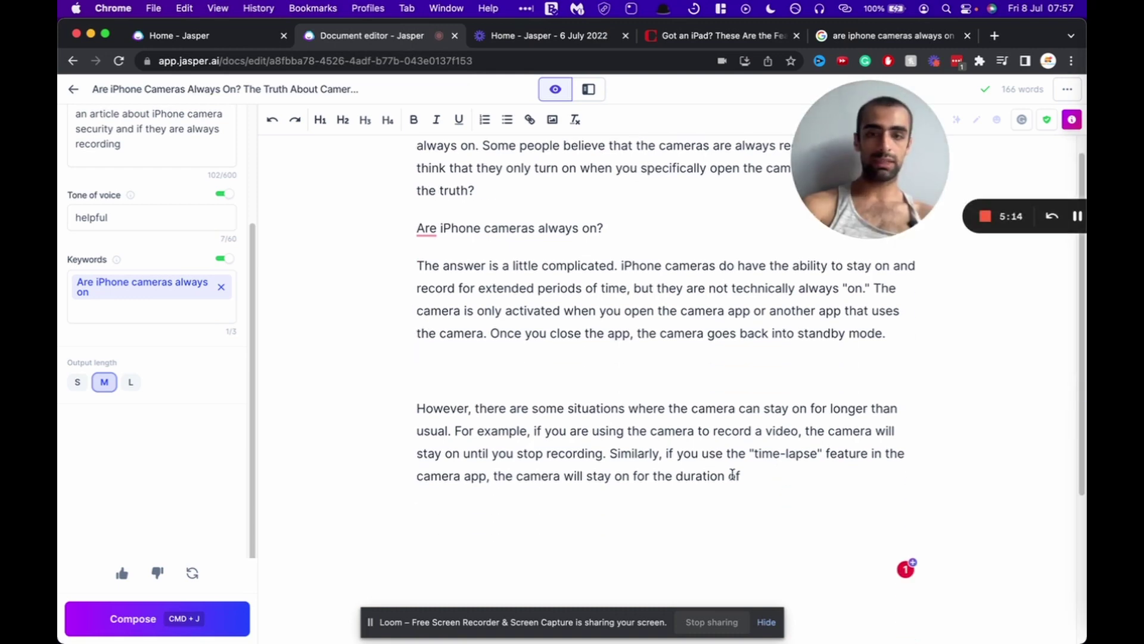
key("super+v")
- Delete the blank line above the paragraph that begins "However, there are some situations"
left_click(483, 373)
key("BackSpace")
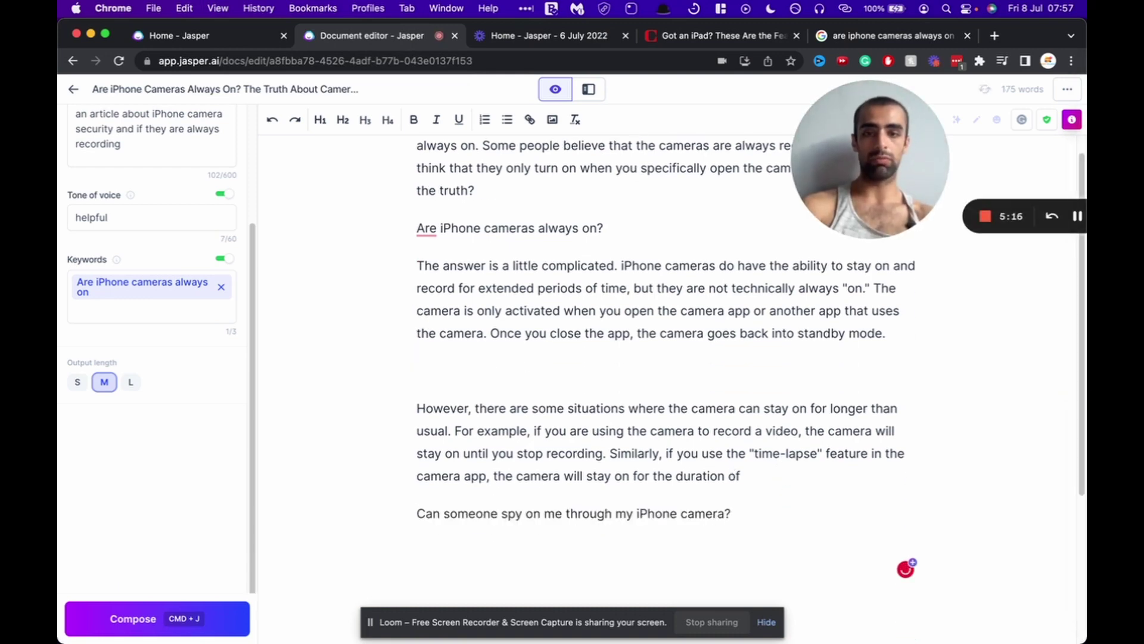
key("BackSpace")
- Add a blank line below "Can someone spy on me through my iPhone camera?" and compose an answer to it
left_click(754, 476)
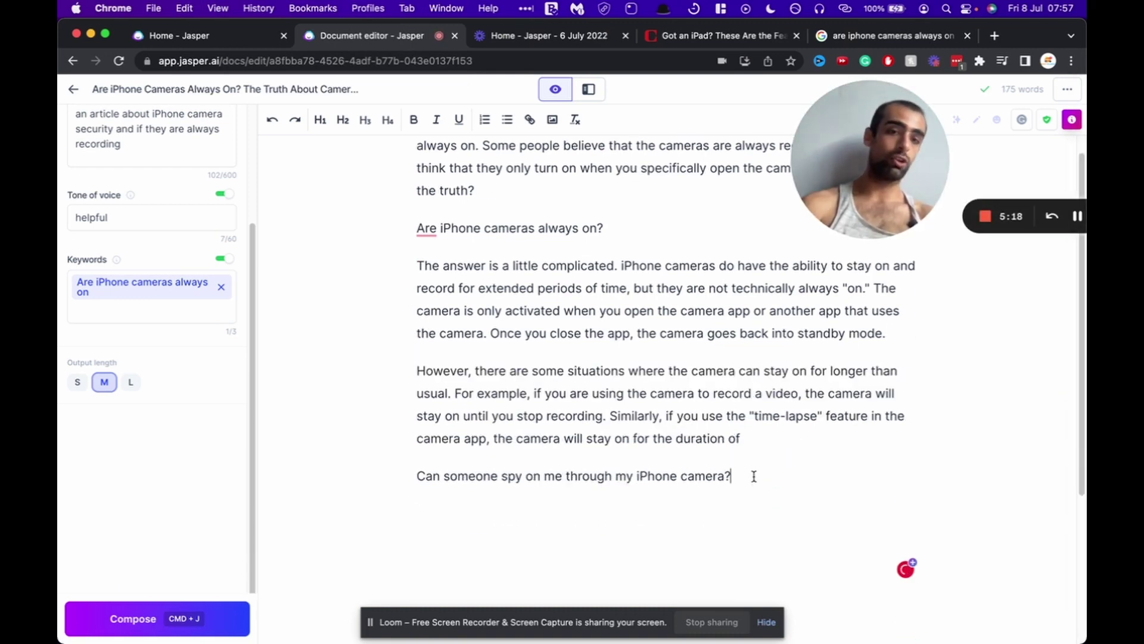
key("Return")
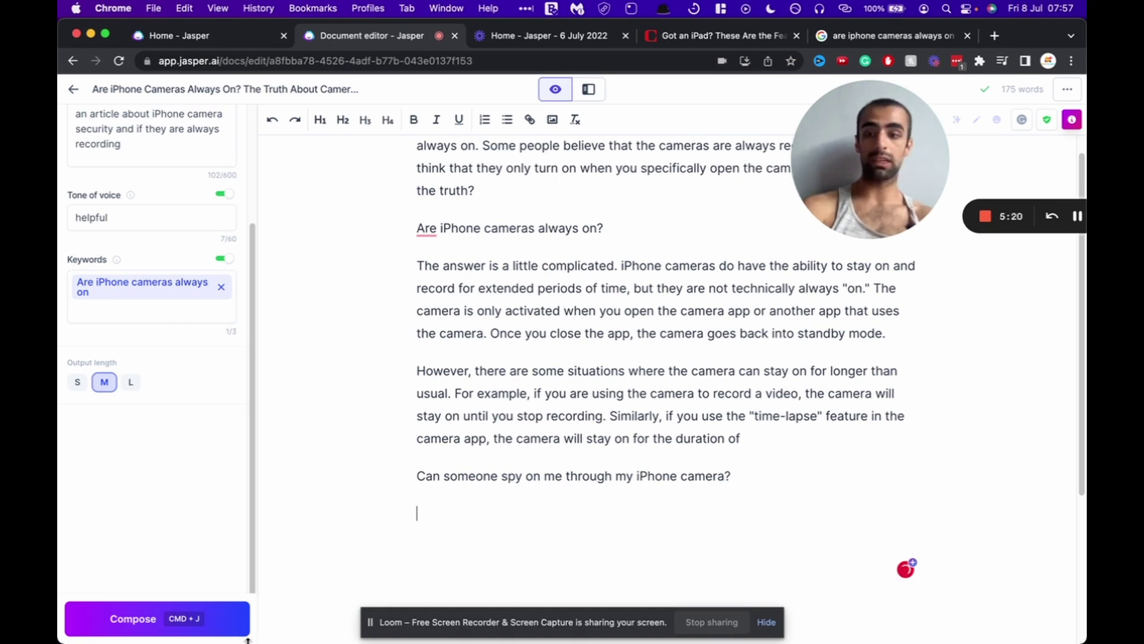
left_click(216, 629)
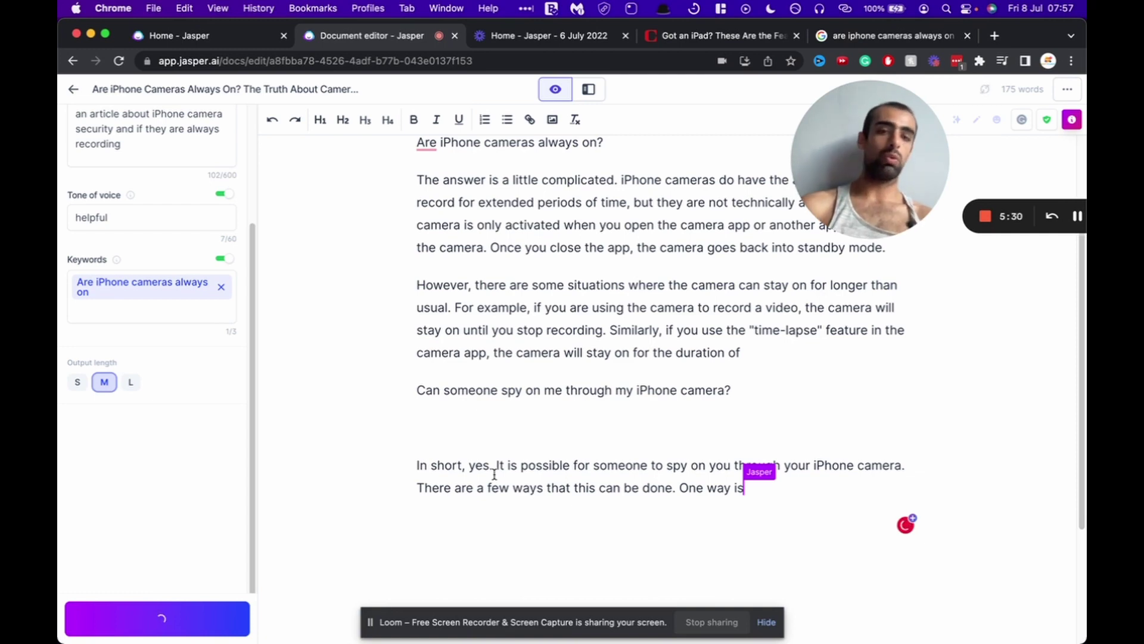
scroll(580, 398, "down", 1)
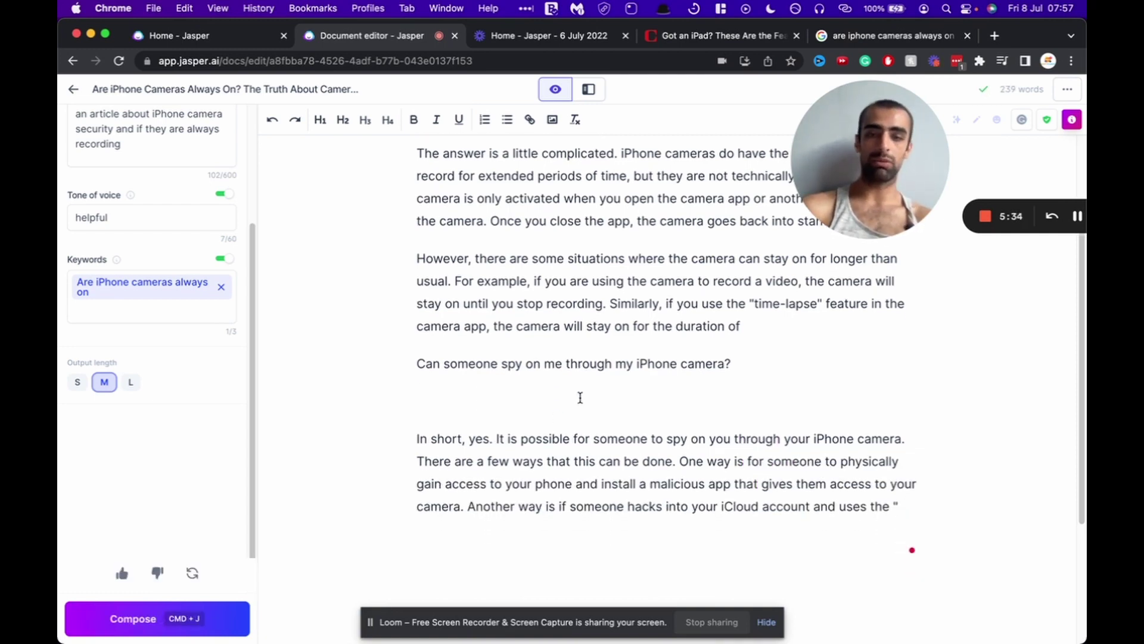
scroll(580, 398, "down", 1)
scroll(580, 398, "down", 1)
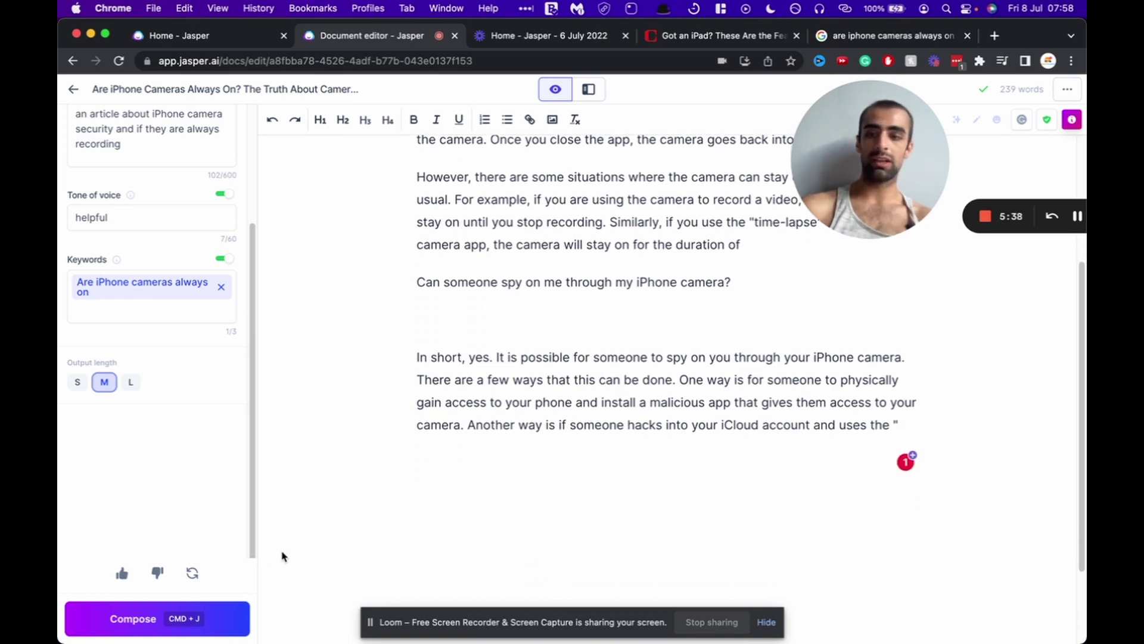
- Compose more text to continue the spying answer from its unfinished sentence, and review the article
left_click(186, 617)
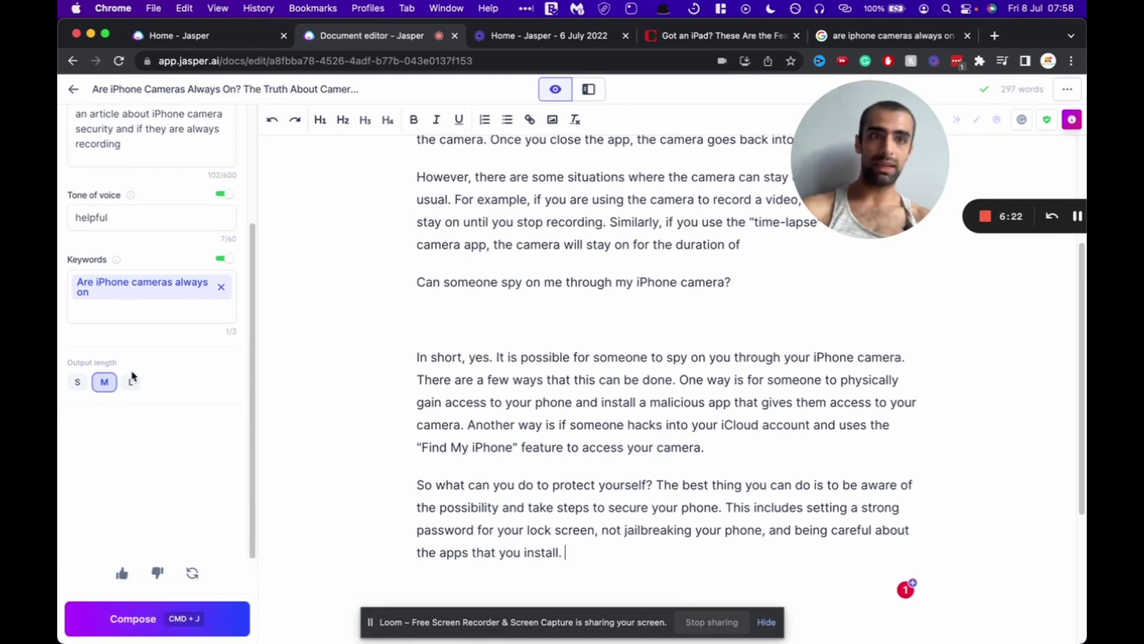
scroll(303, 400, "up", 5)
scroll(303, 400, "down", 8)
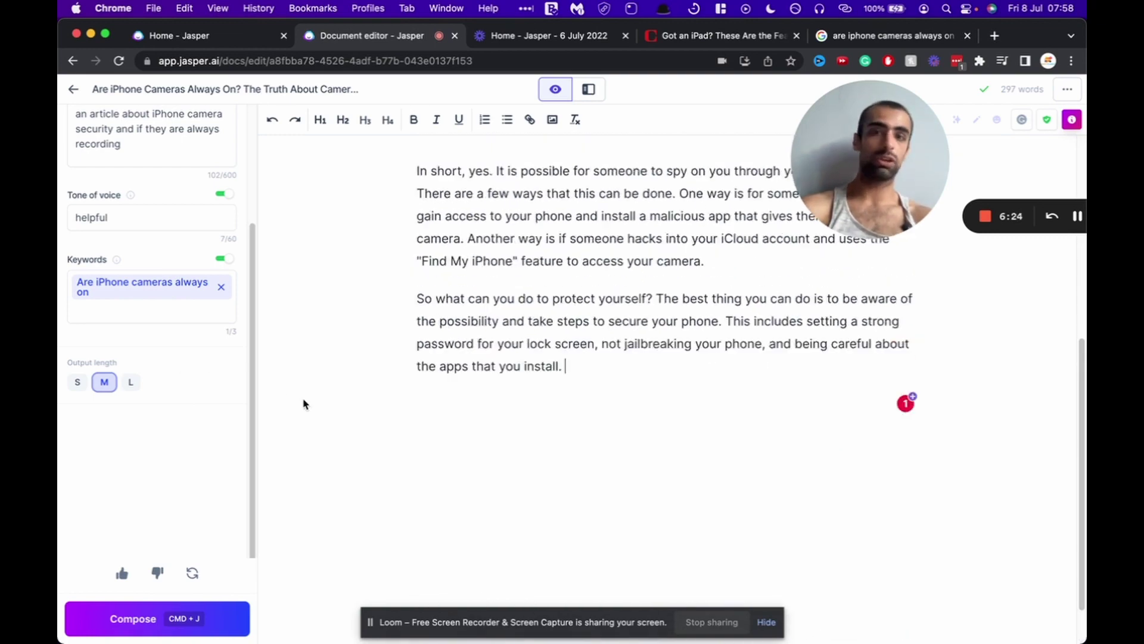
scroll(303, 404, "up", 6)
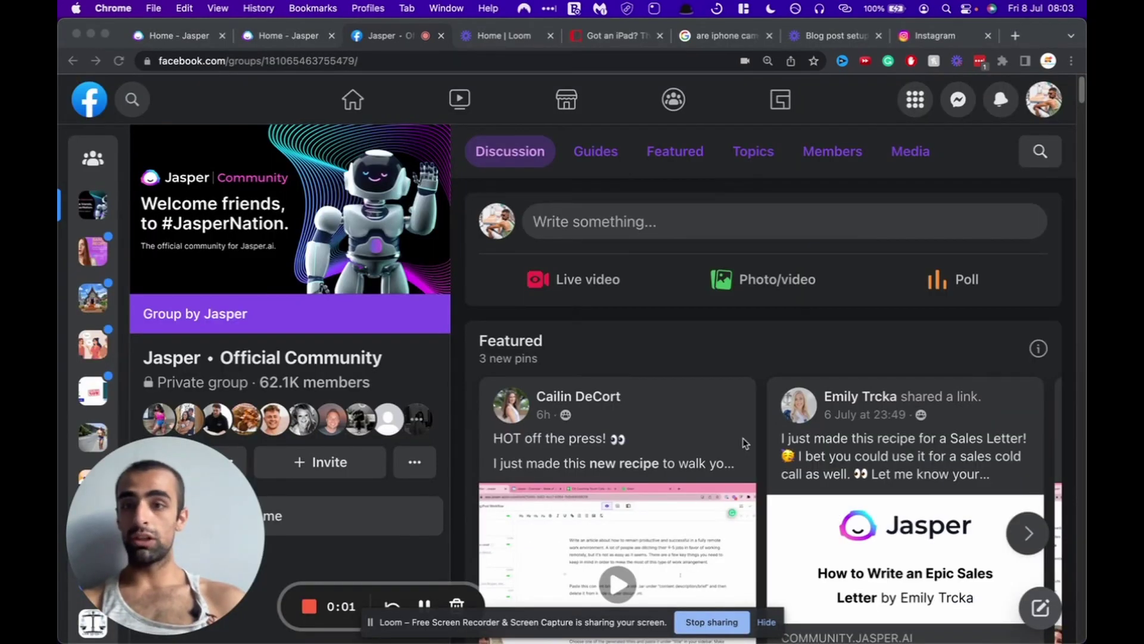
- In the Jasper Official Community group on Facebook, examine the featured posts and the post on six months of stats from Jasper content
scroll(709, 341, "down", 1)
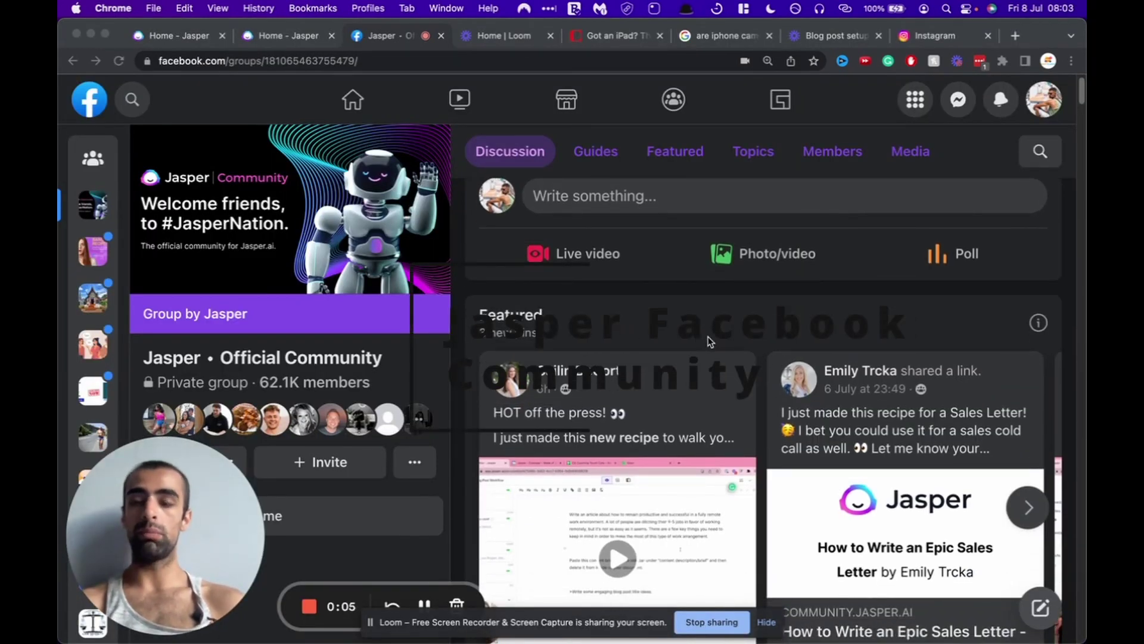
scroll(709, 340, "down", 3)
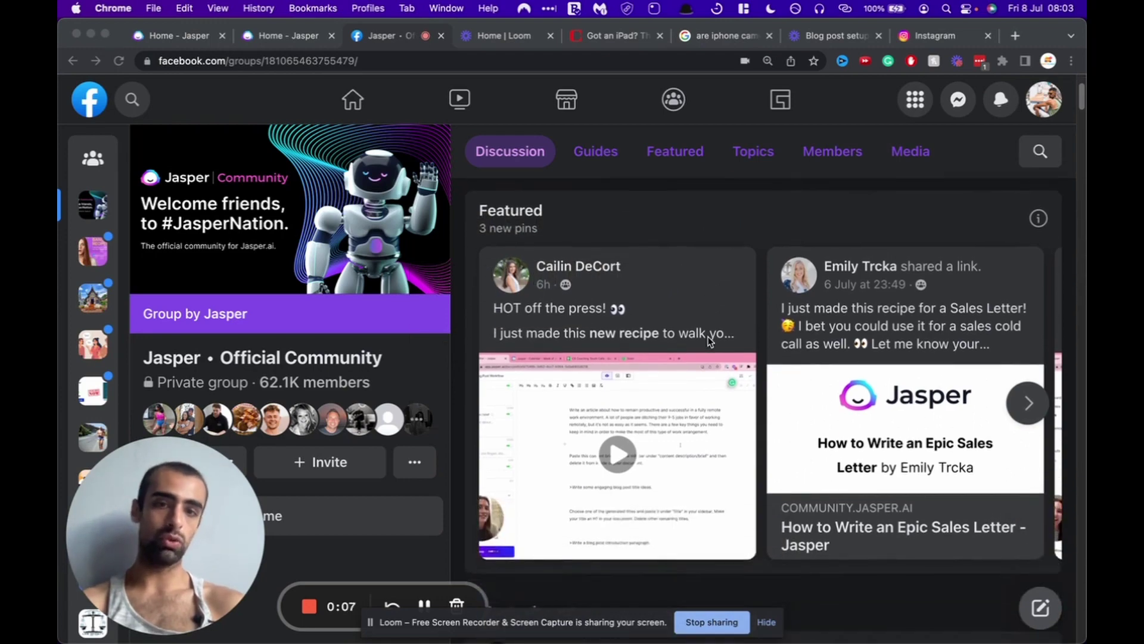
scroll(709, 341, "down", 6)
scroll(708, 340, "down", 3)
scroll(708, 341, "up", 2)
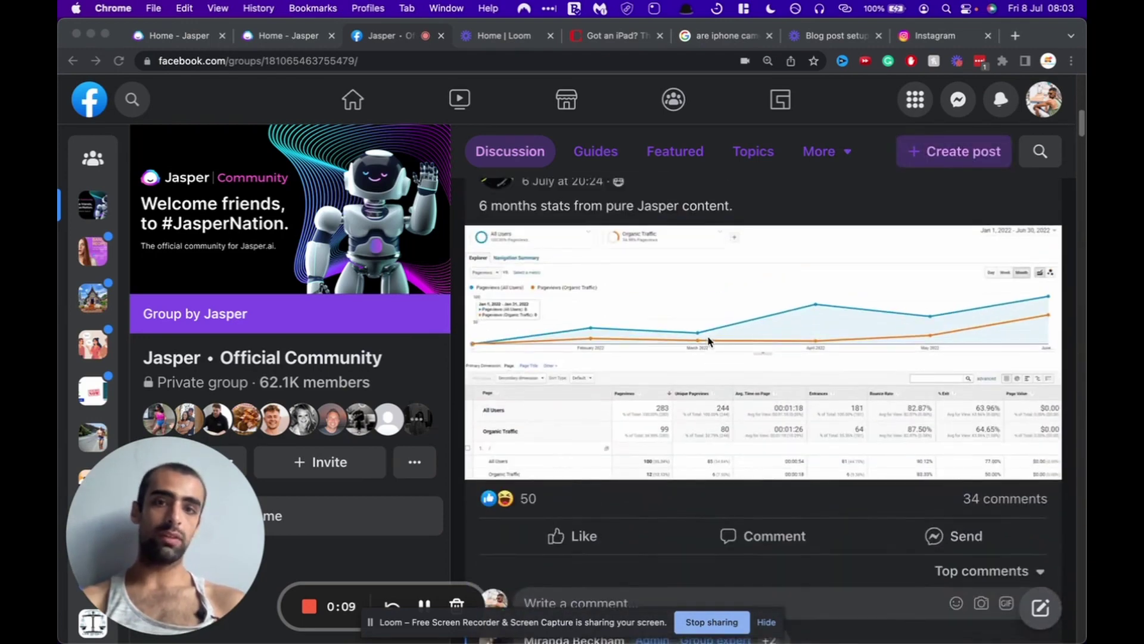
scroll(683, 314, "up", 1)
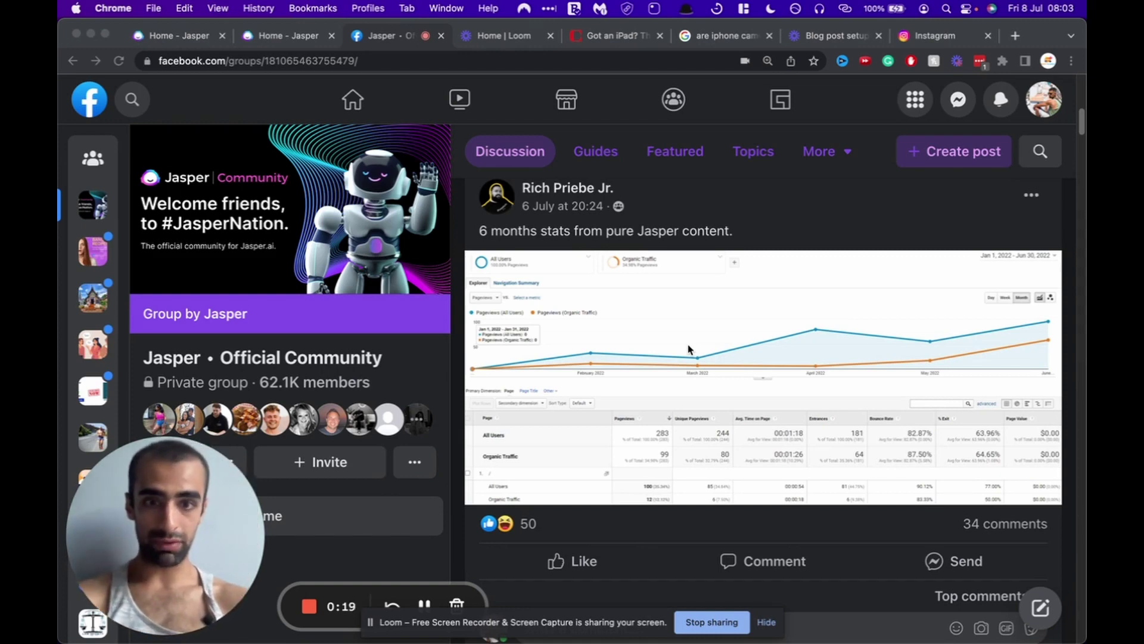
- Examine the keyword research discussion and the group admin's post about a new recipe for creating blog posts with Jasper
scroll(688, 349, "down", 15)
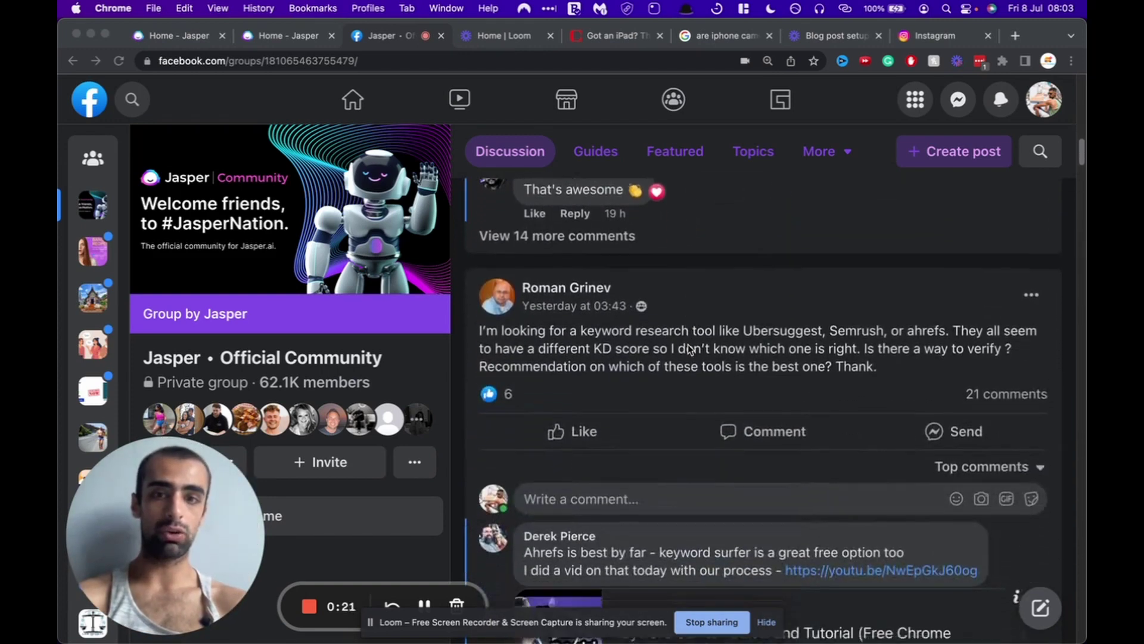
scroll(726, 414, "down", 10)
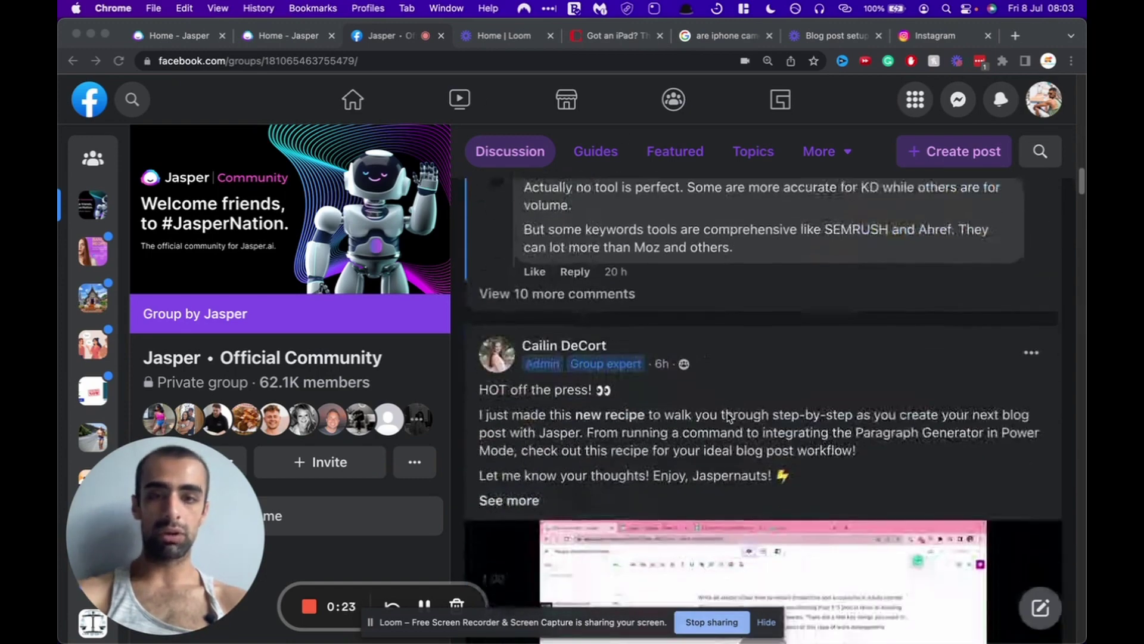
scroll(727, 416, "down", 5)
scroll(644, 350, "up", 5)
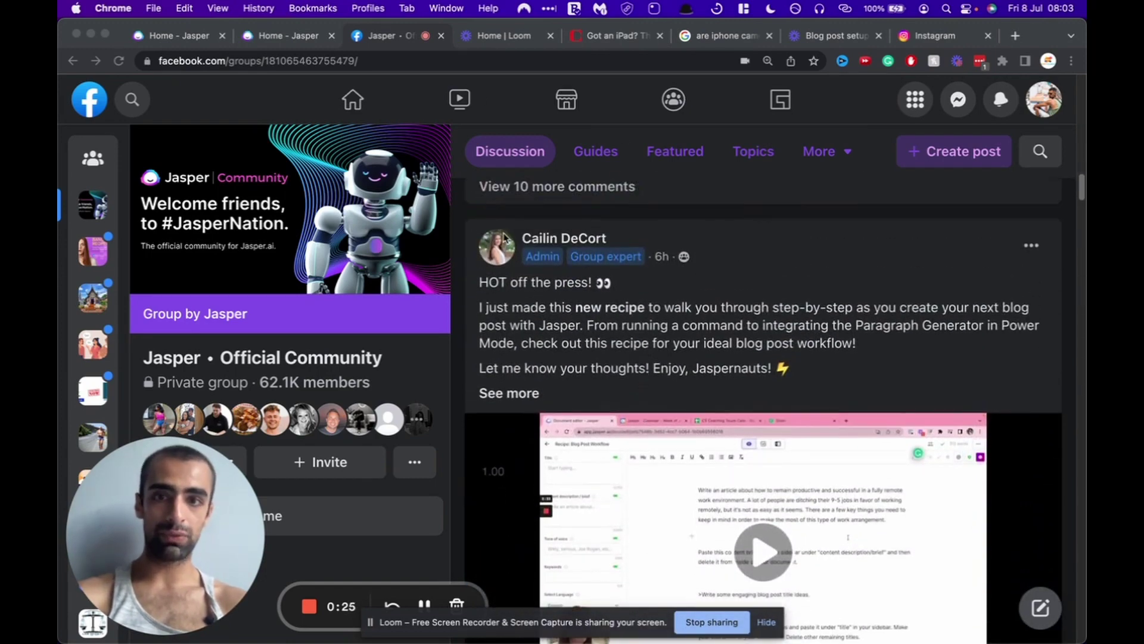
scroll(575, 320, "down", 1)
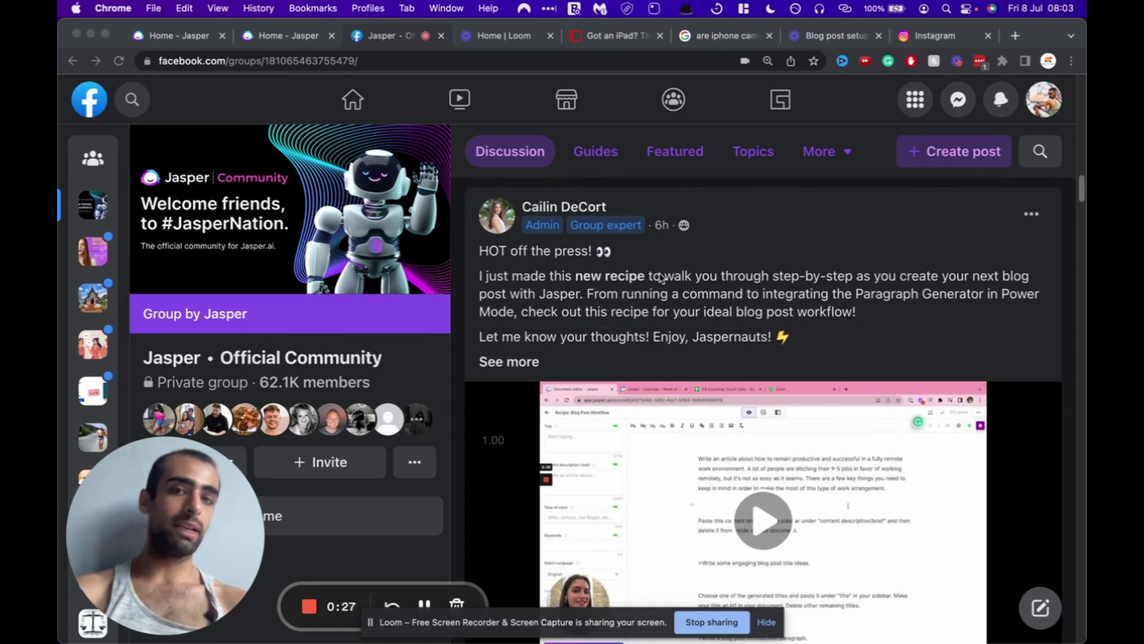
scroll(662, 277, "down", 1)
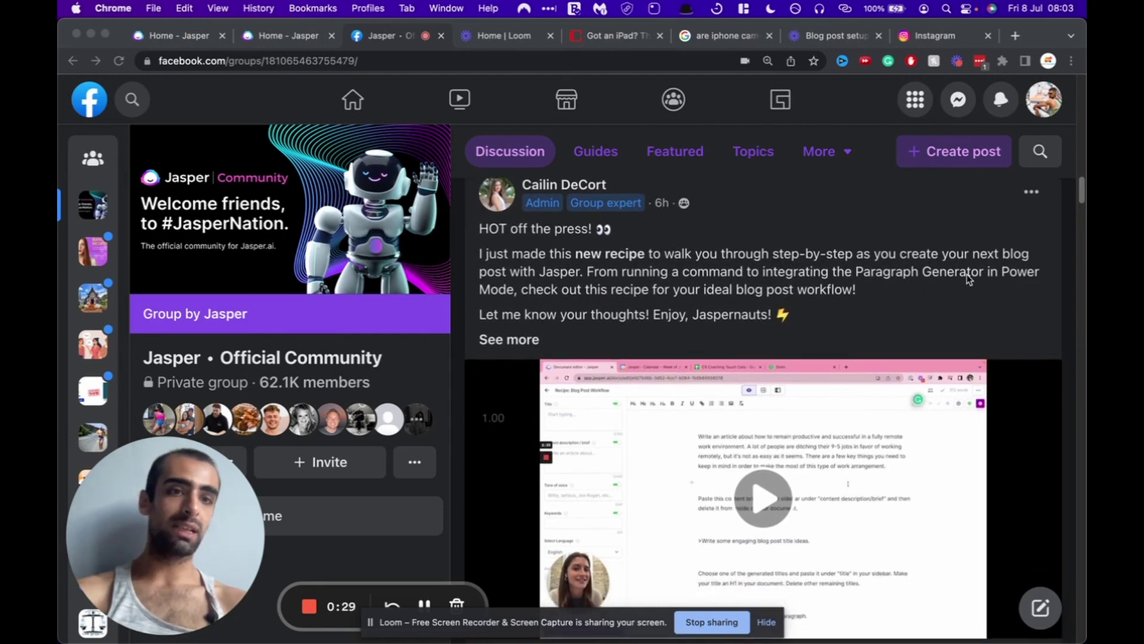
scroll(834, 244, "down", 1)
scroll(651, 286, "down", 1)
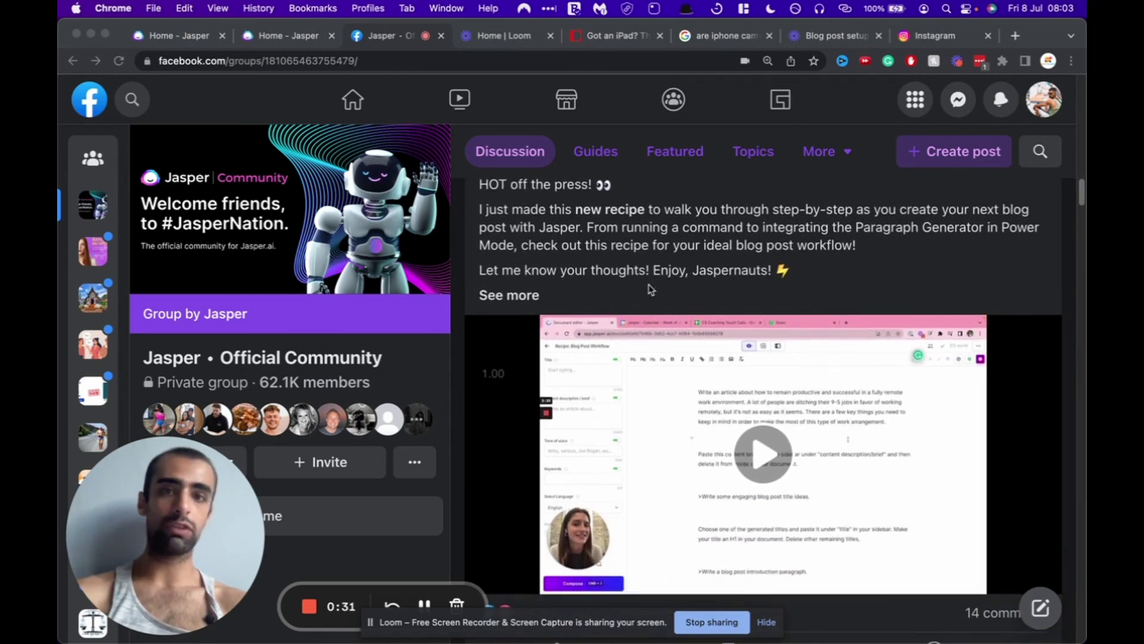
scroll(724, 259, "down", 2)
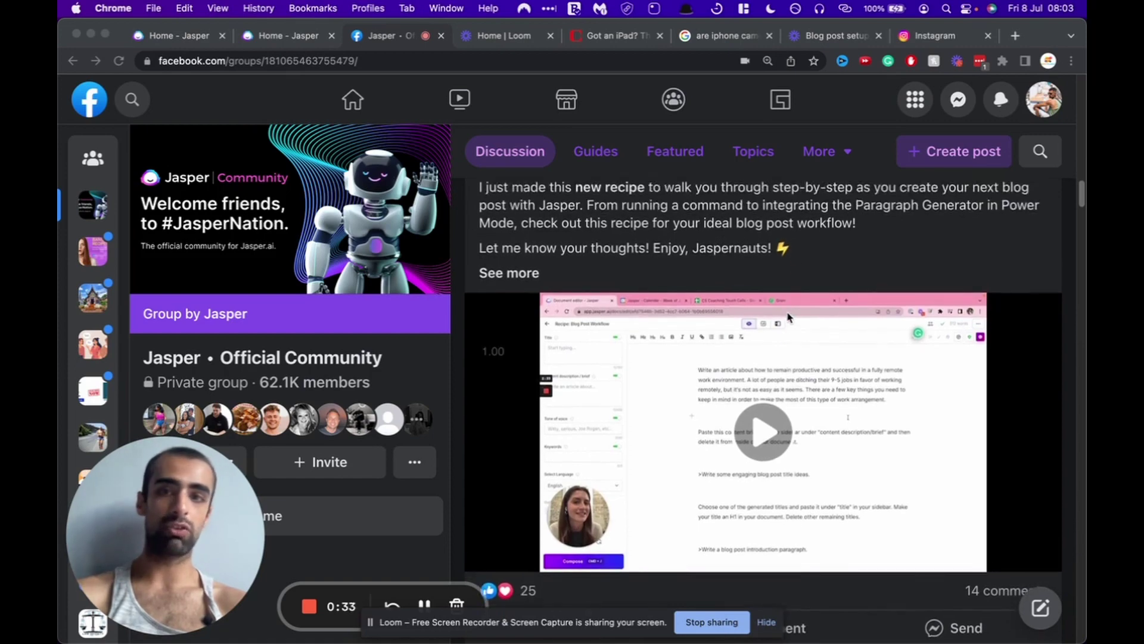
- Look further through the group's discussion for posts on custom Jasper recipes training, Loom video challenges and templates within recipes
scroll(789, 317, "down", 15)
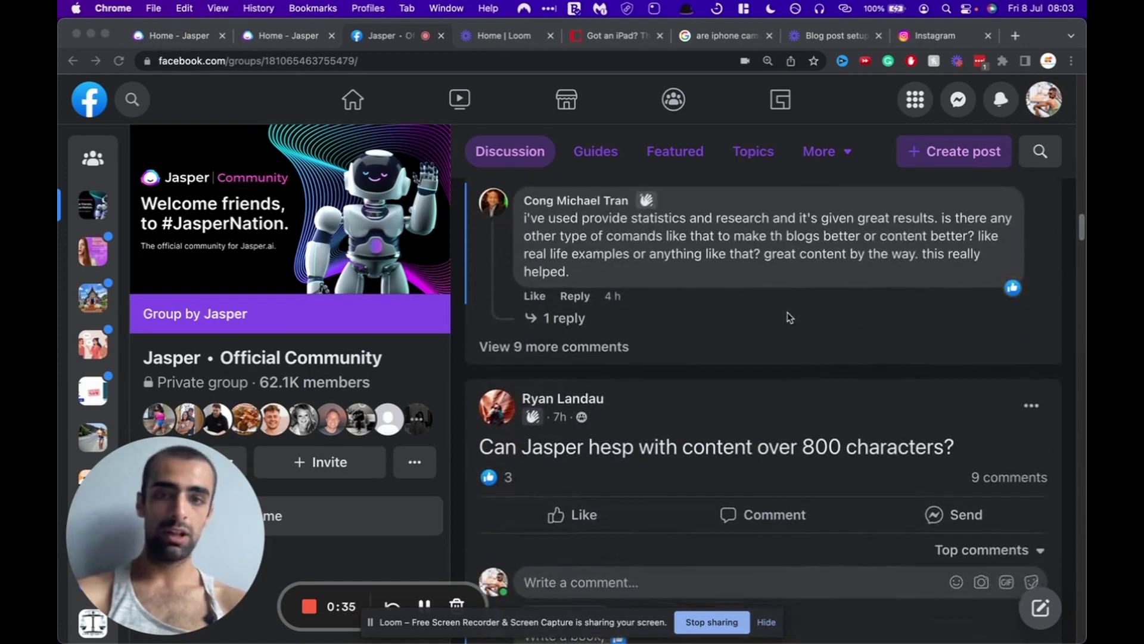
scroll(788, 316, "down", 10)
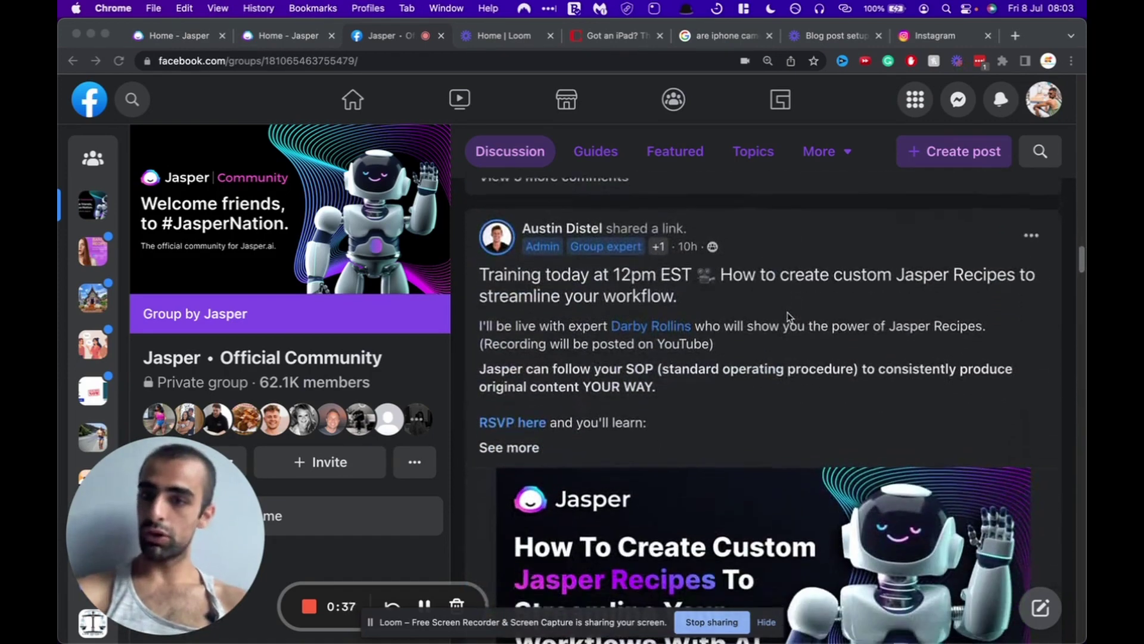
scroll(789, 317, "down", 15)
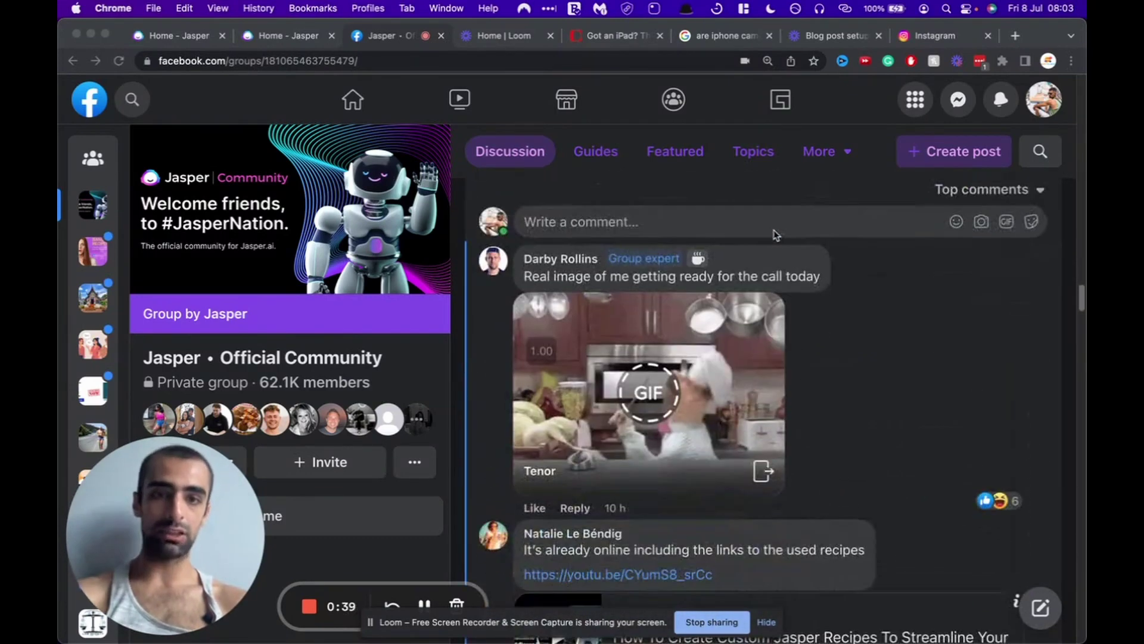
scroll(775, 234, "down", 10)
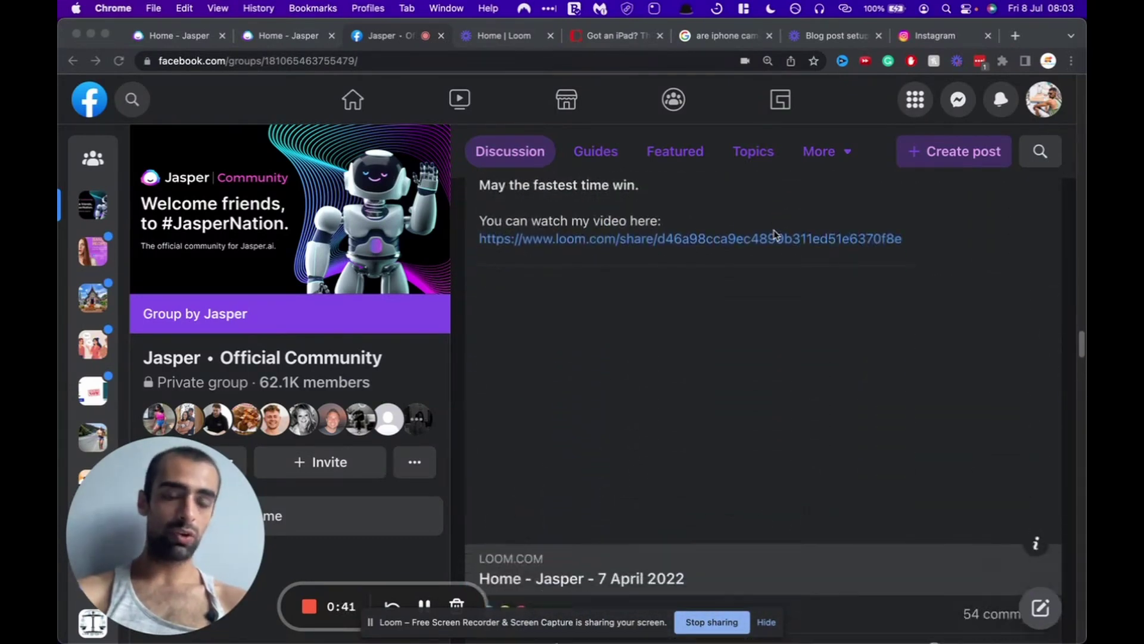
scroll(776, 235, "down", 4)
scroll(776, 235, "down", 1)
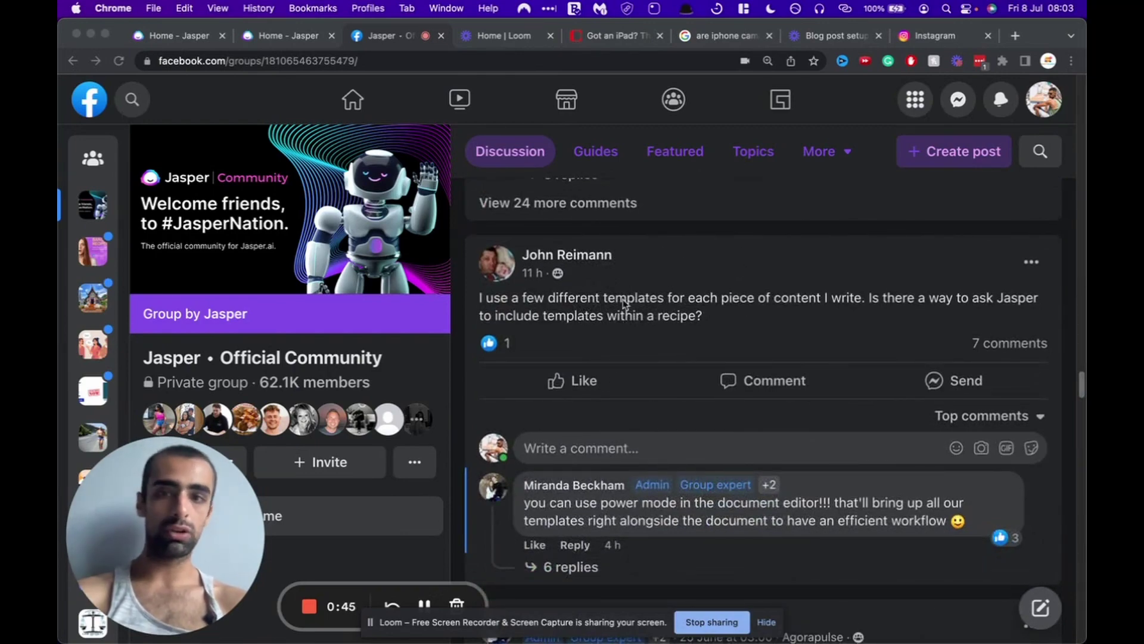
- Look further down the Facebook group's discussion past the question about including templates within a recipe
scroll(623, 304, "down", 5)
scroll(624, 304, "down", 2)
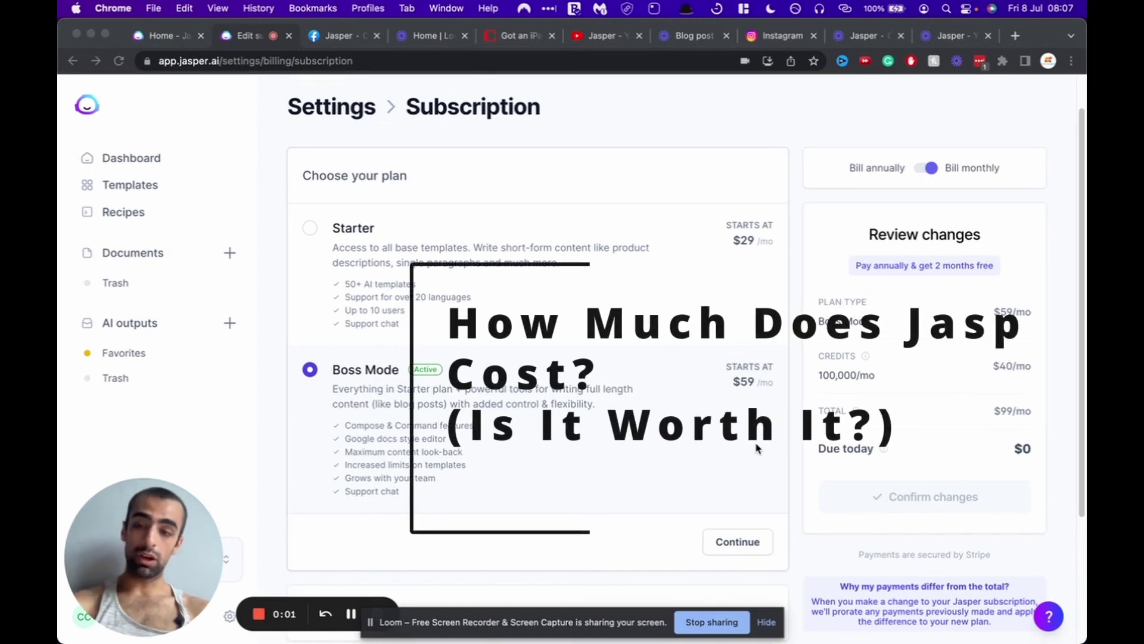
- On Jasper's subscription settings page, select the Starter plan and examine its features and monthly cost
scroll(757, 447, "down", 3)
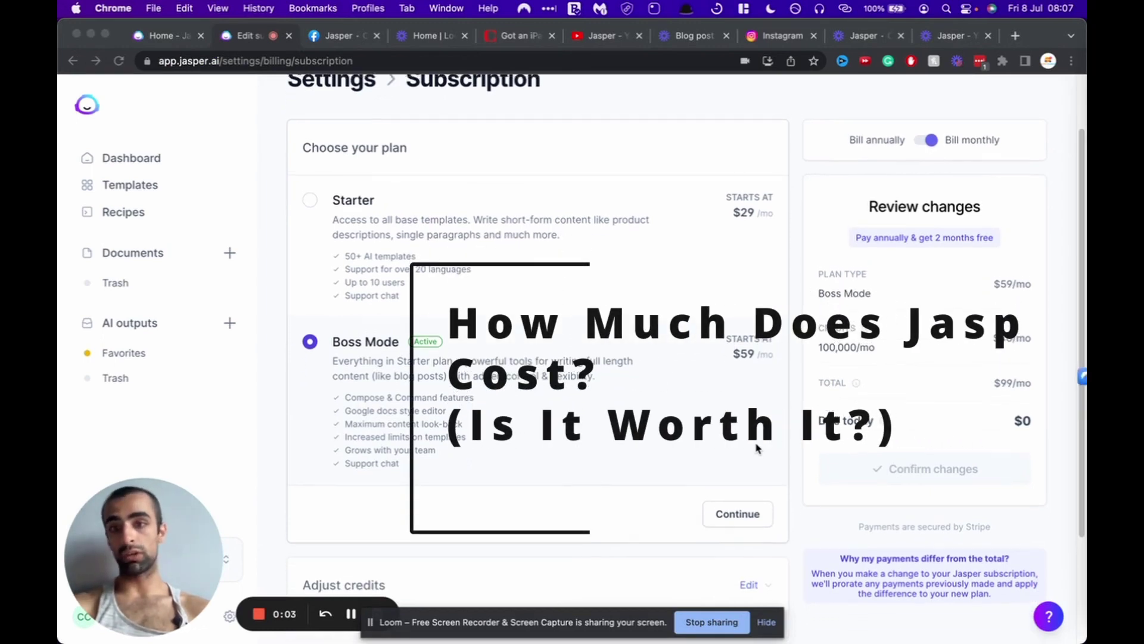
scroll(757, 447, "up", 3)
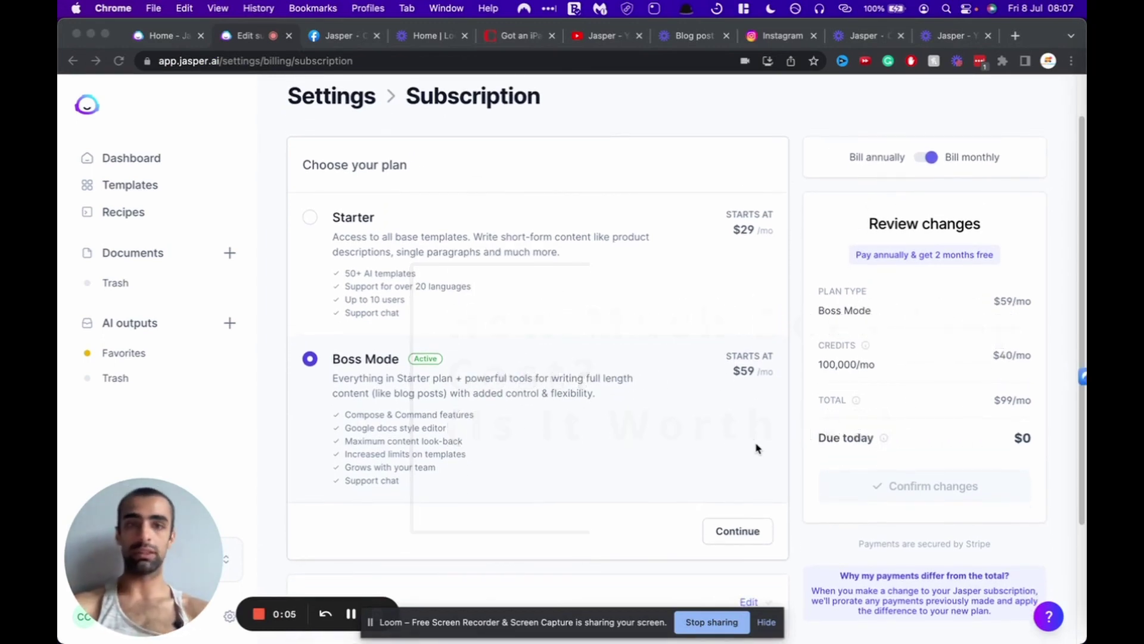
left_click(310, 217)
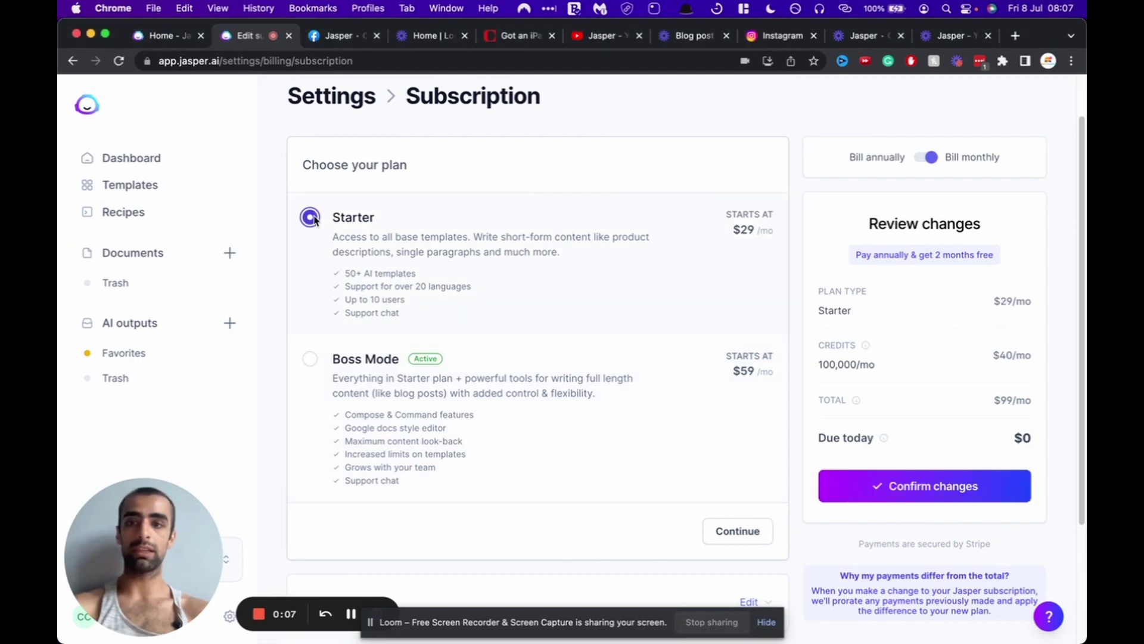
scroll(514, 272, "down", 1)
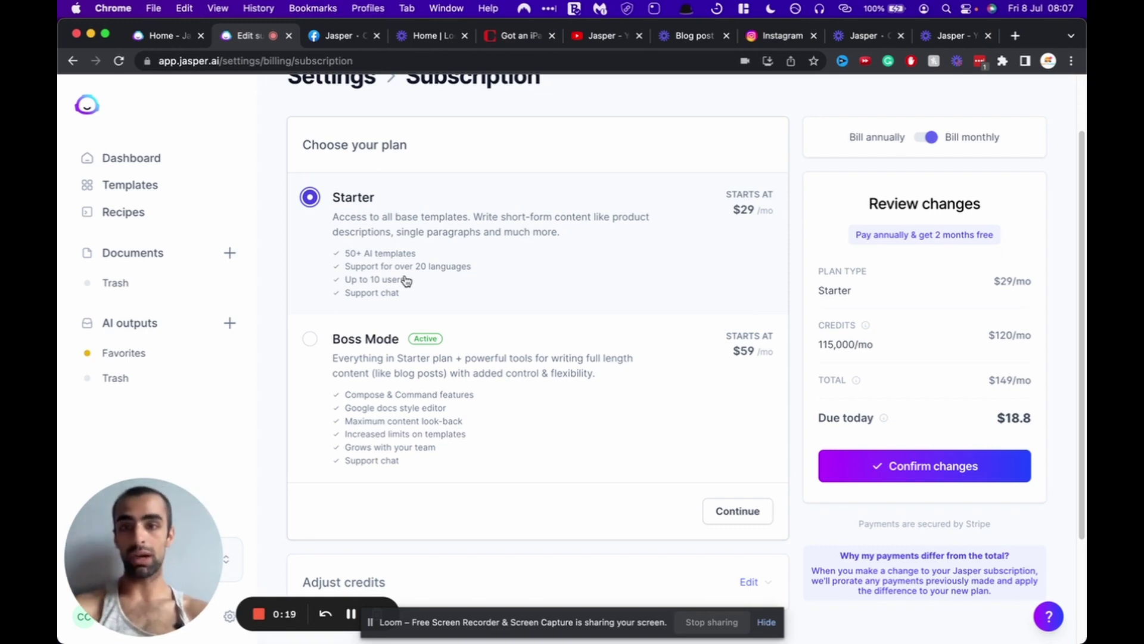
scroll(405, 281, "down", 1)
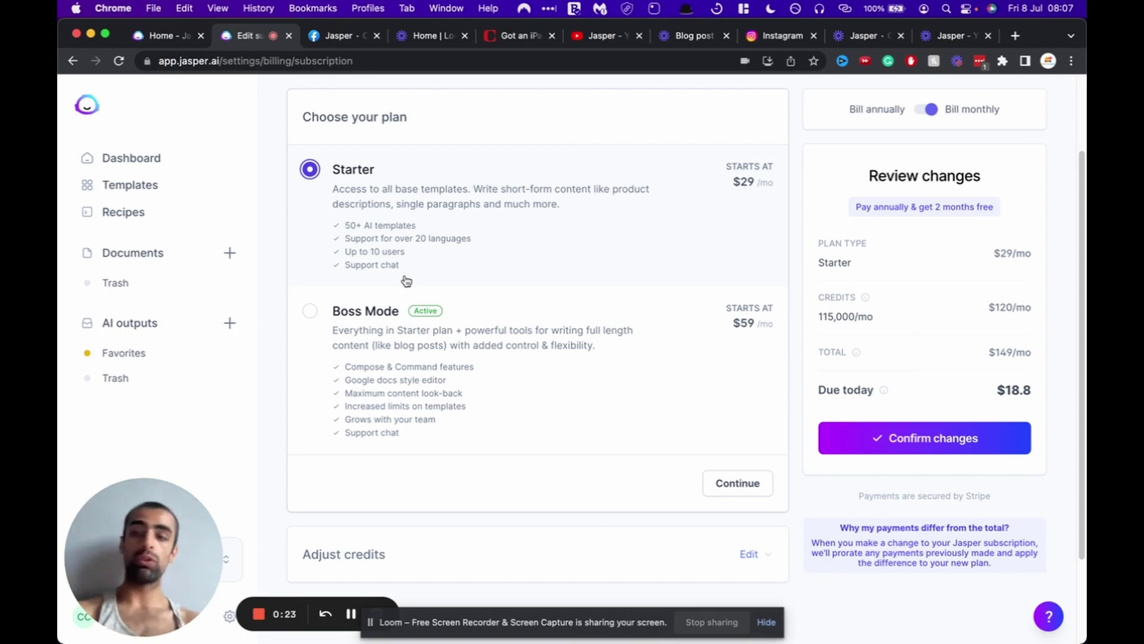
scroll(406, 281, "down", 1)
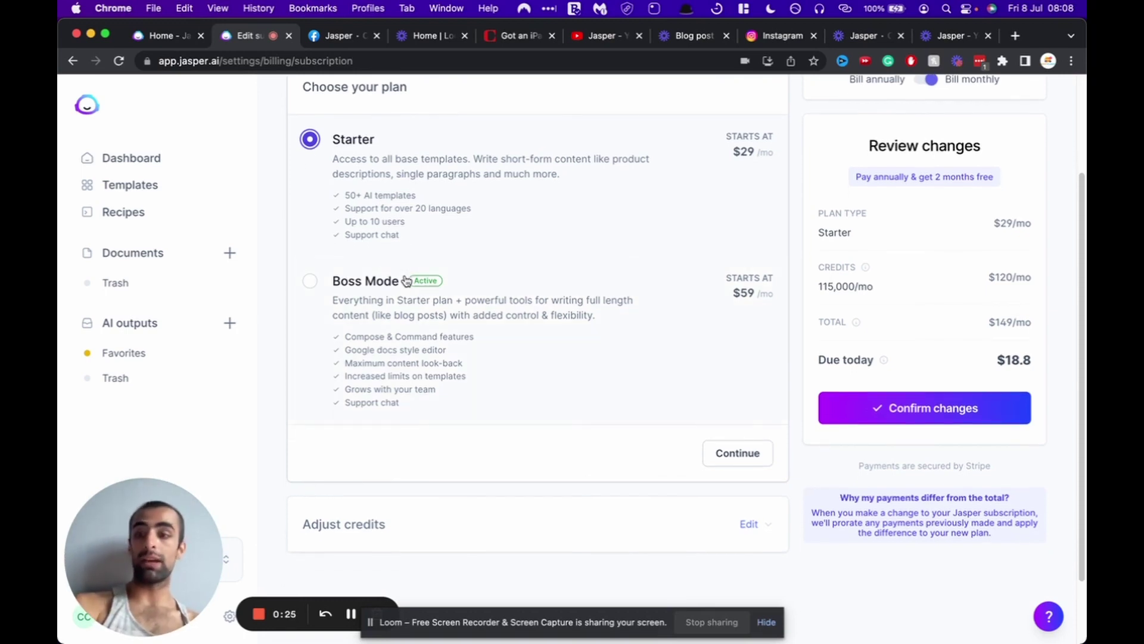
scroll(406, 281, "down", 1)
- Select the Boss Mode plan and examine its features, credits and monthly charges
left_click(304, 271)
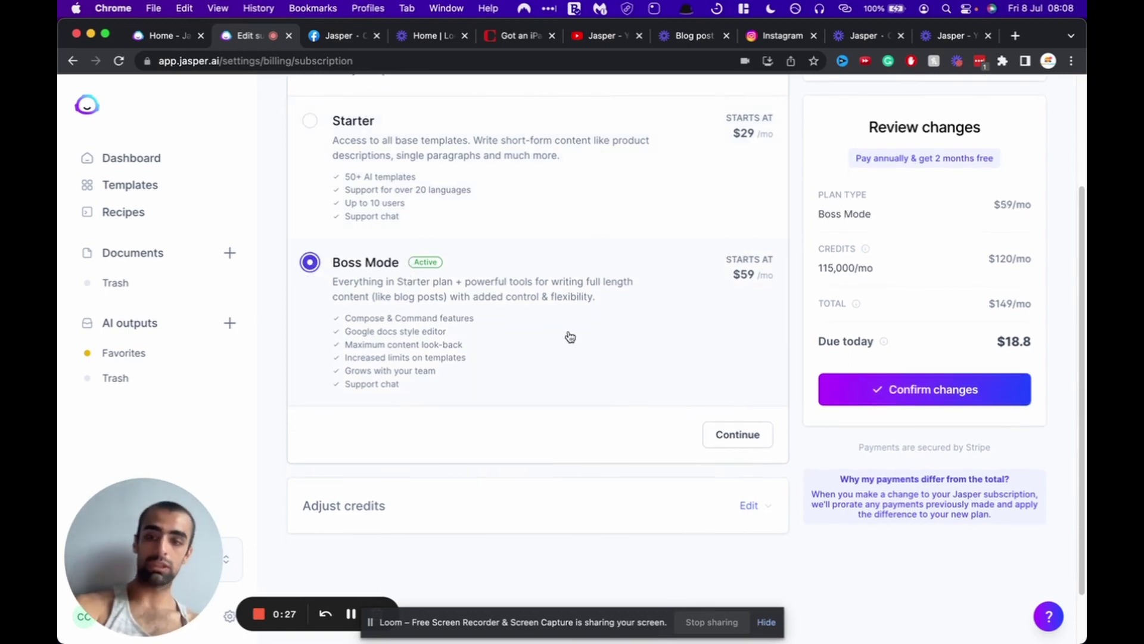
scroll(570, 337, "down", 1)
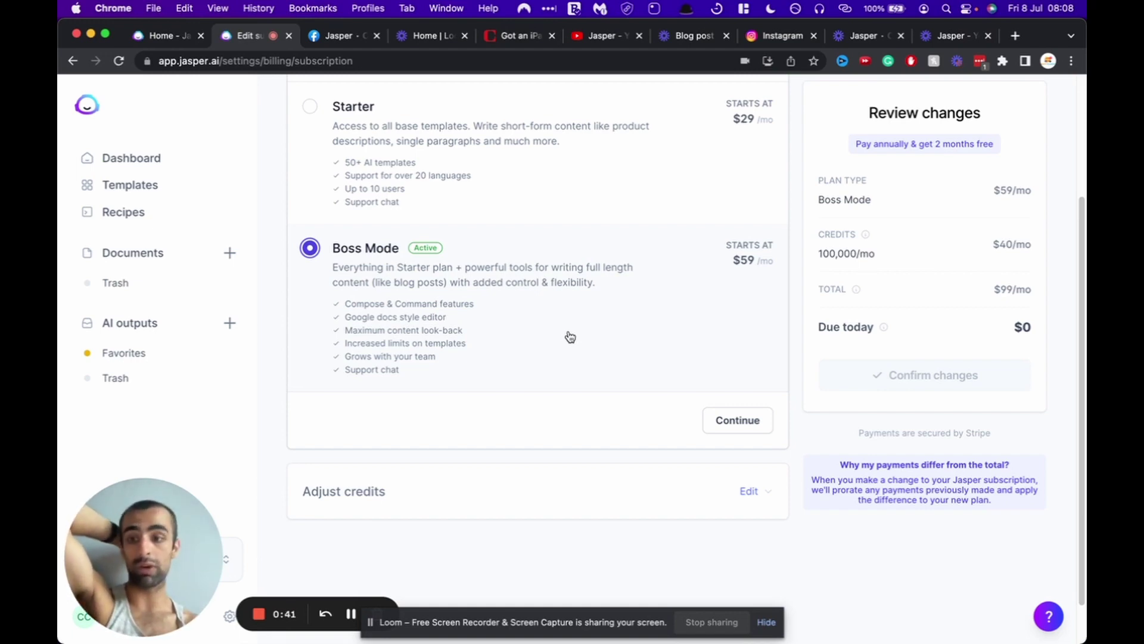
scroll(570, 338, "down", 1)
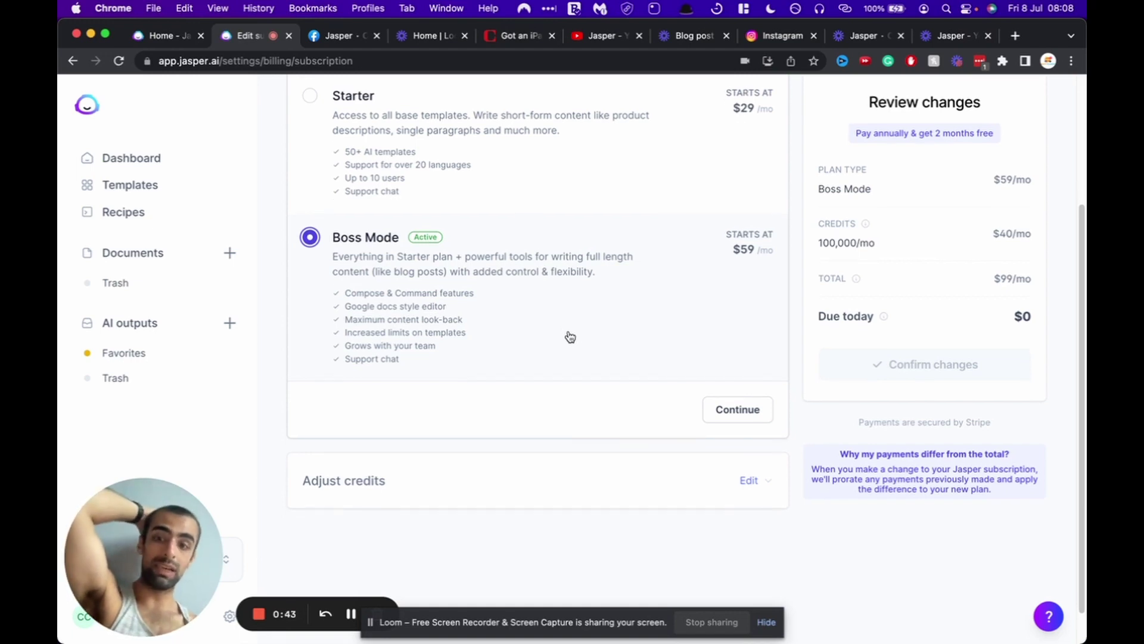
scroll(571, 338, "up", 1)
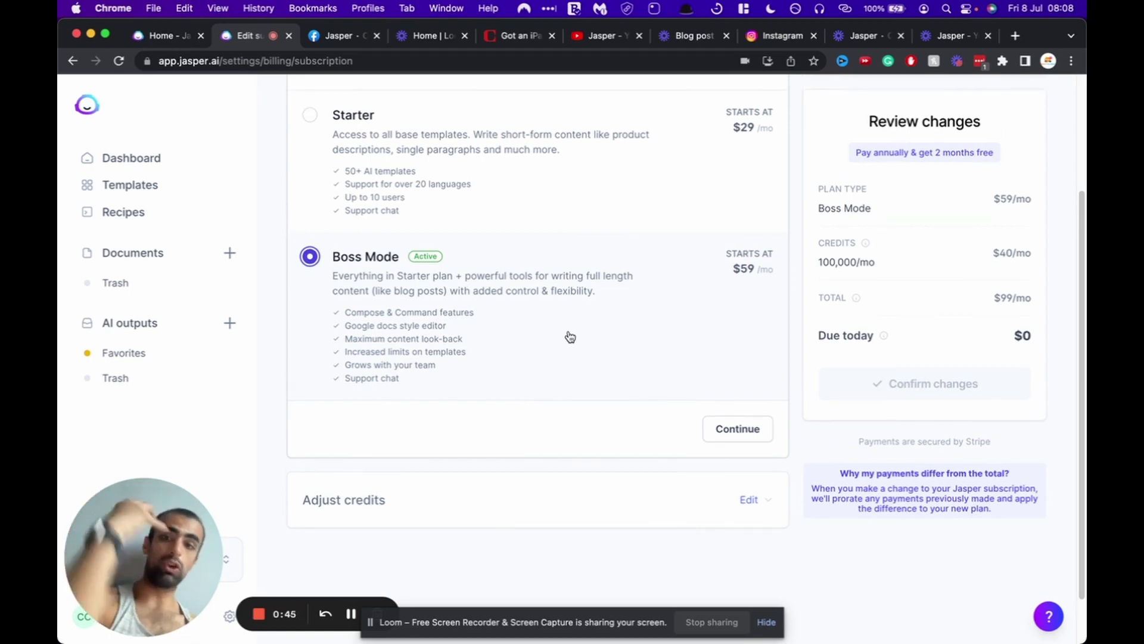
scroll(569, 334, "up", 4)
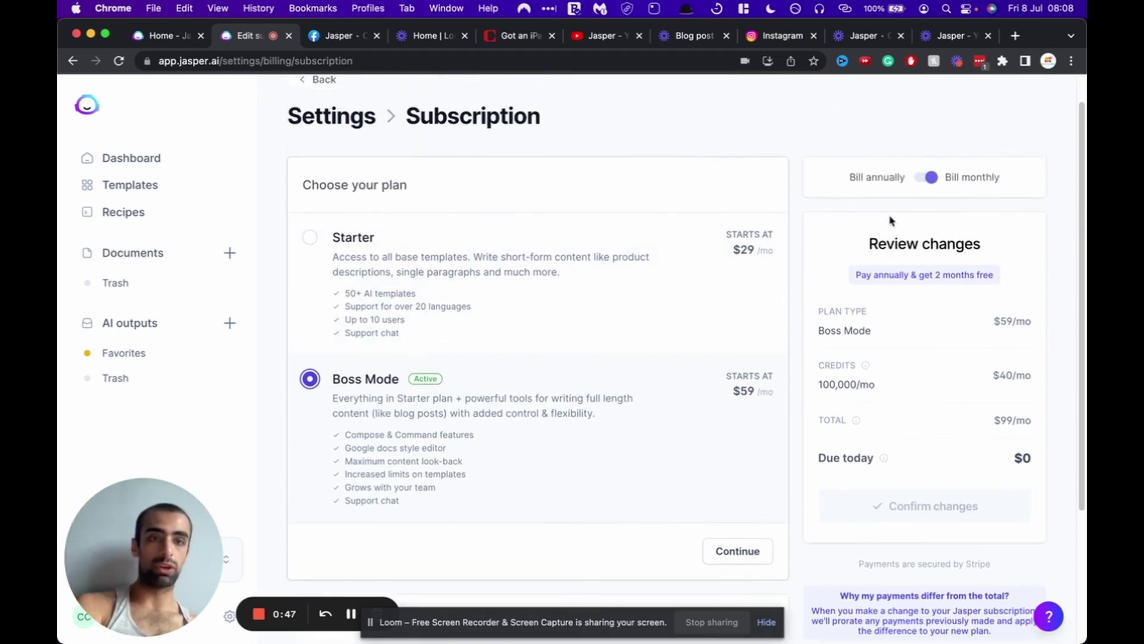
scroll(848, 403, "down", 2)
scroll(868, 386, "down", 2)
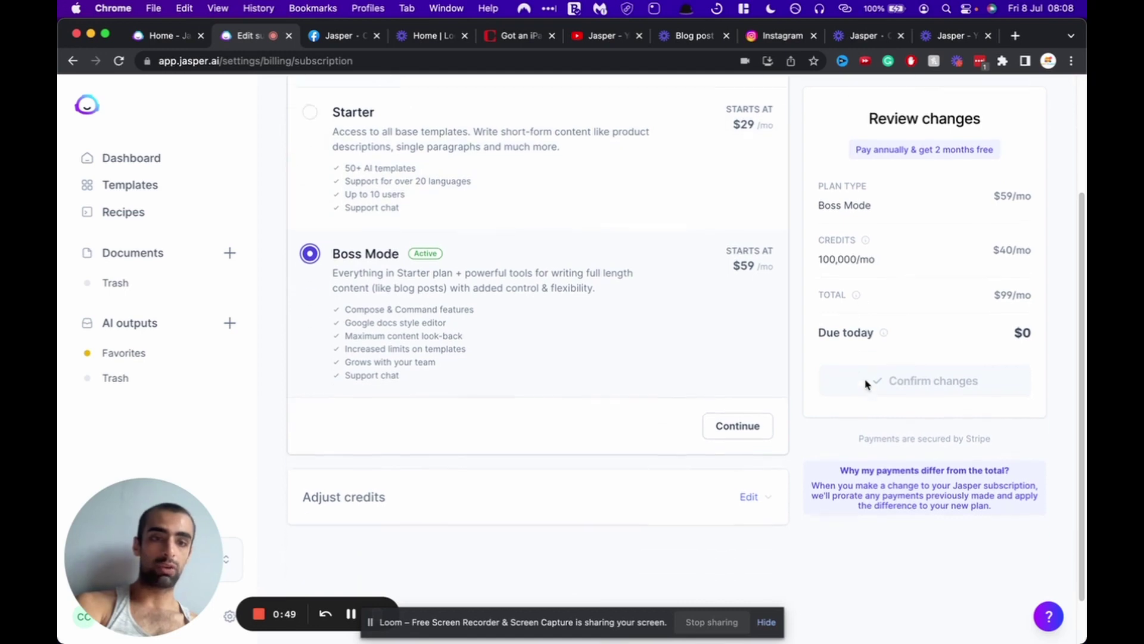
scroll(704, 223, "up", 2)
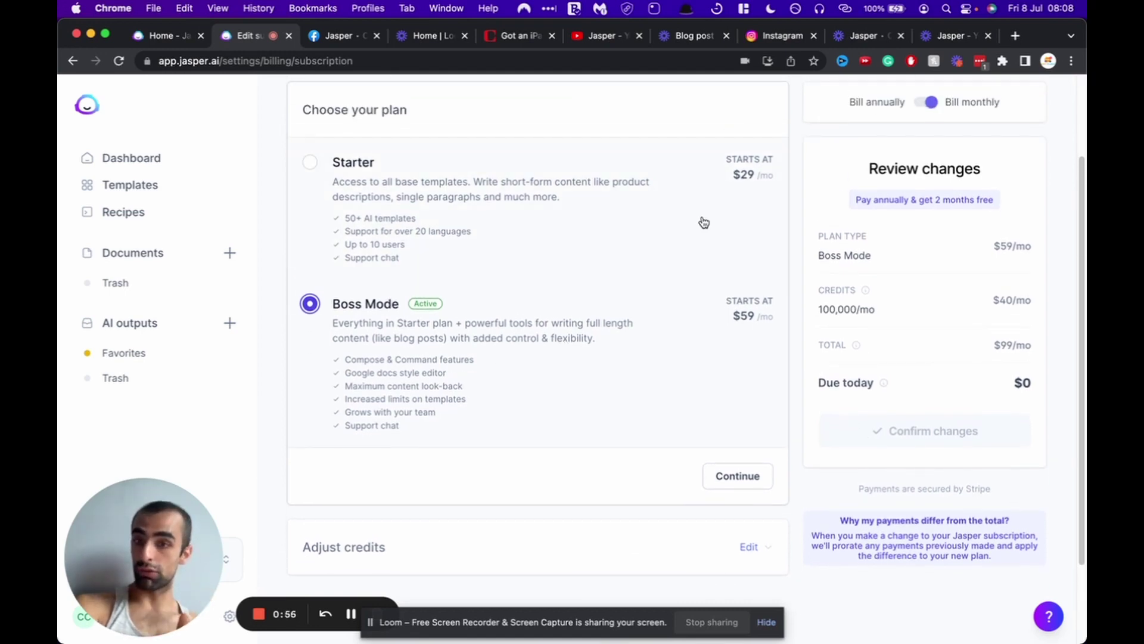
- Select the Starter plan to compare its credit cost and total, and reselect Boss Mode
left_click(309, 164)
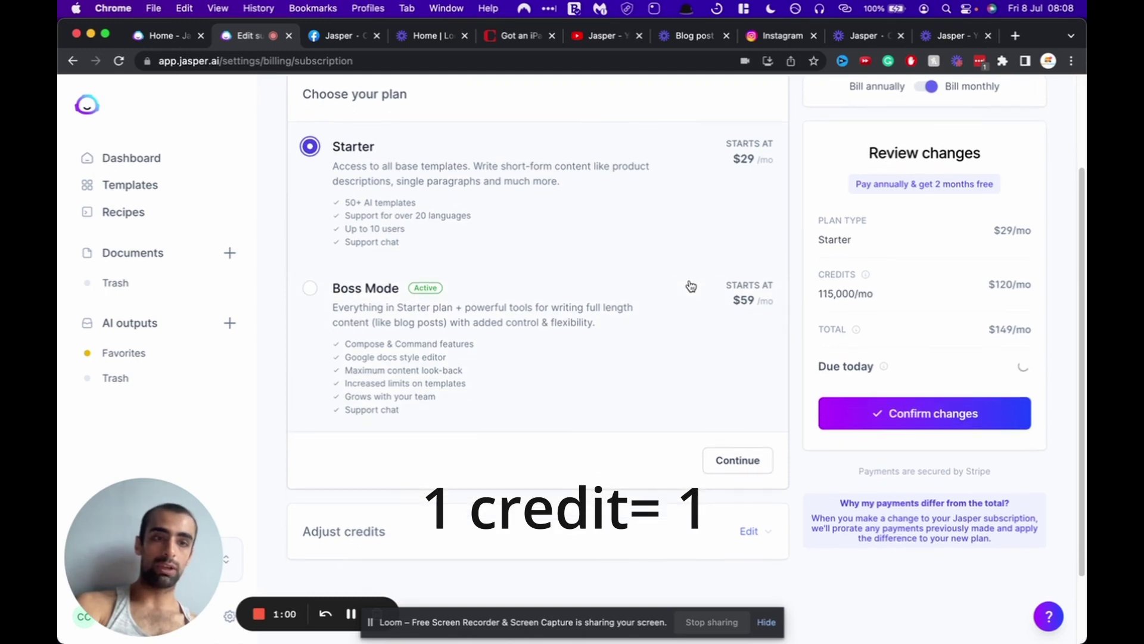
scroll(889, 274, "down", 2)
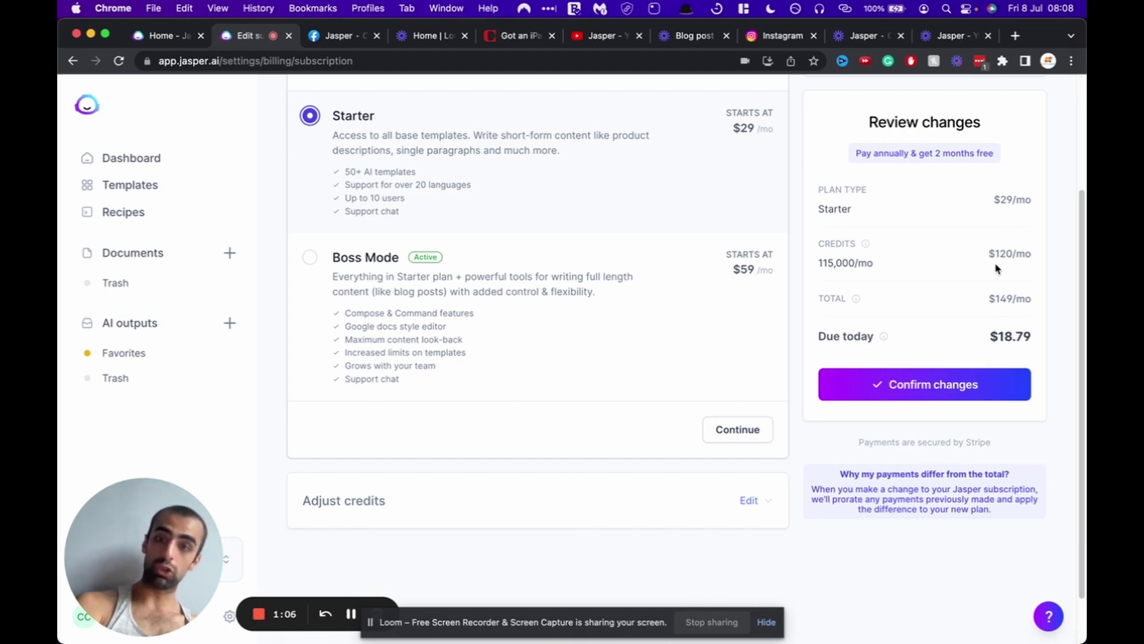
left_click(310, 257)
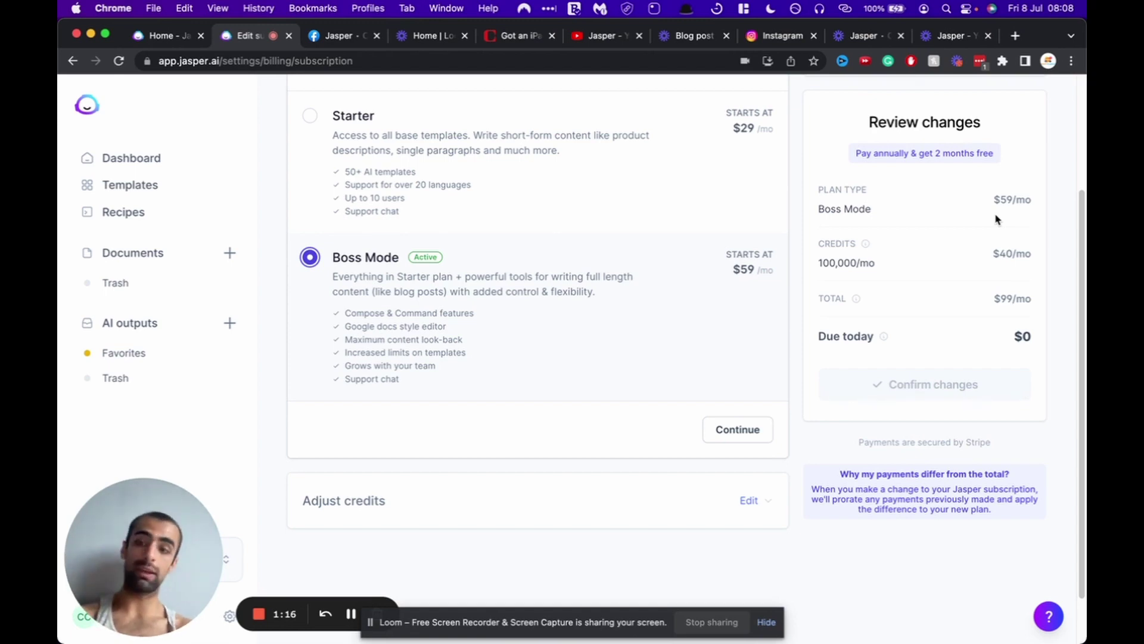
- Review the Boss Mode monthly charges and switch the plan to annual billing to examine the yearly pricing
scroll(997, 219, "up", 3)
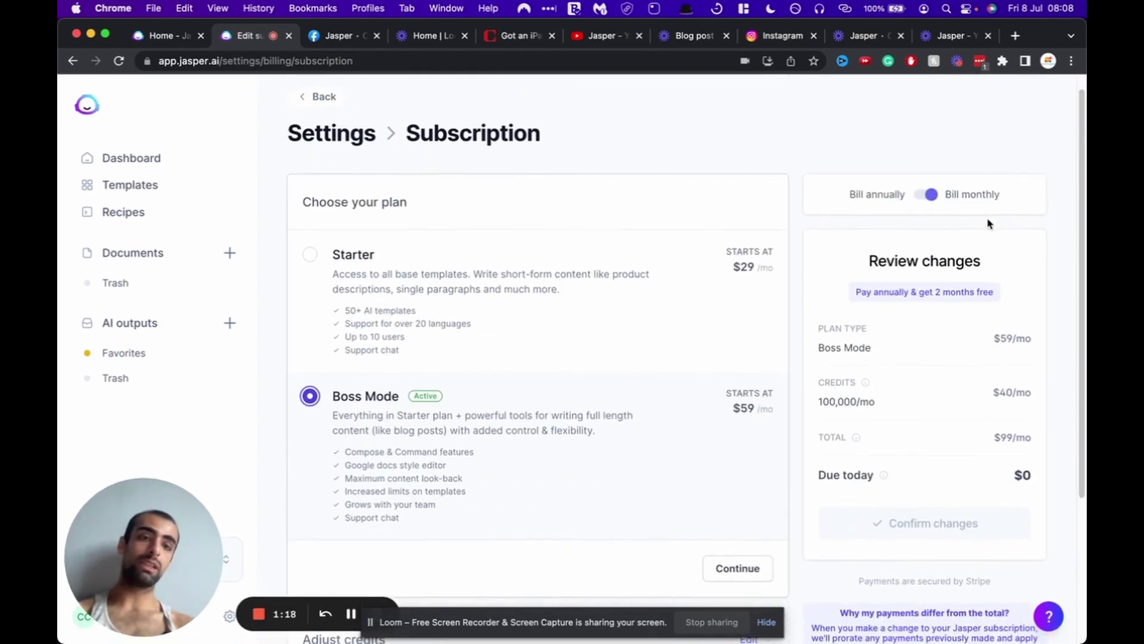
scroll(924, 357, "down", 1)
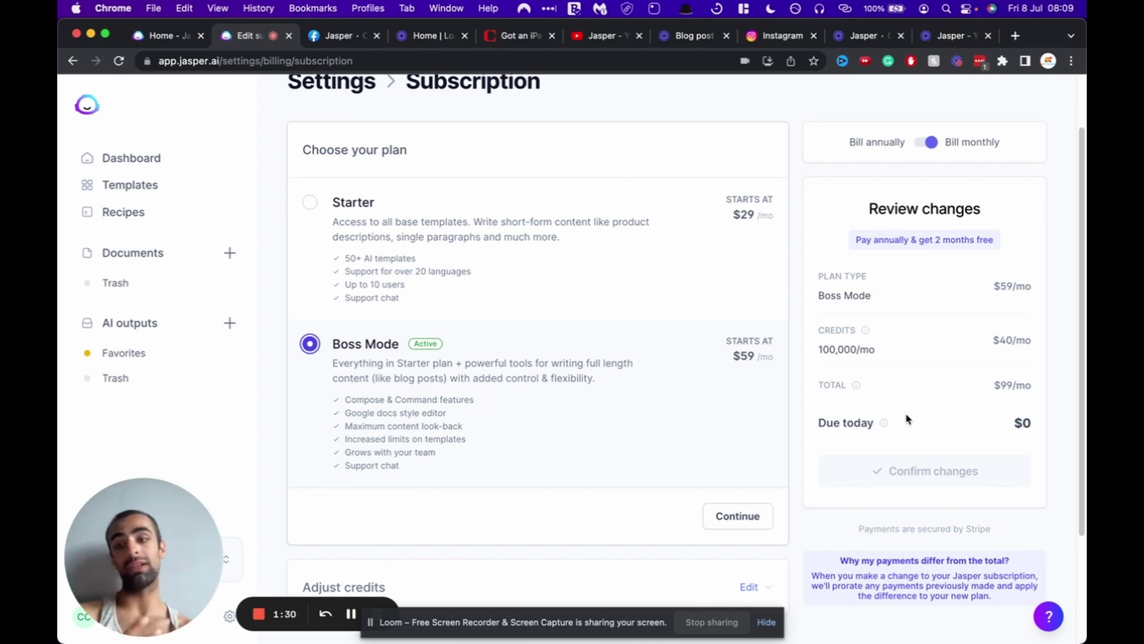
scroll(906, 416, "up", 2)
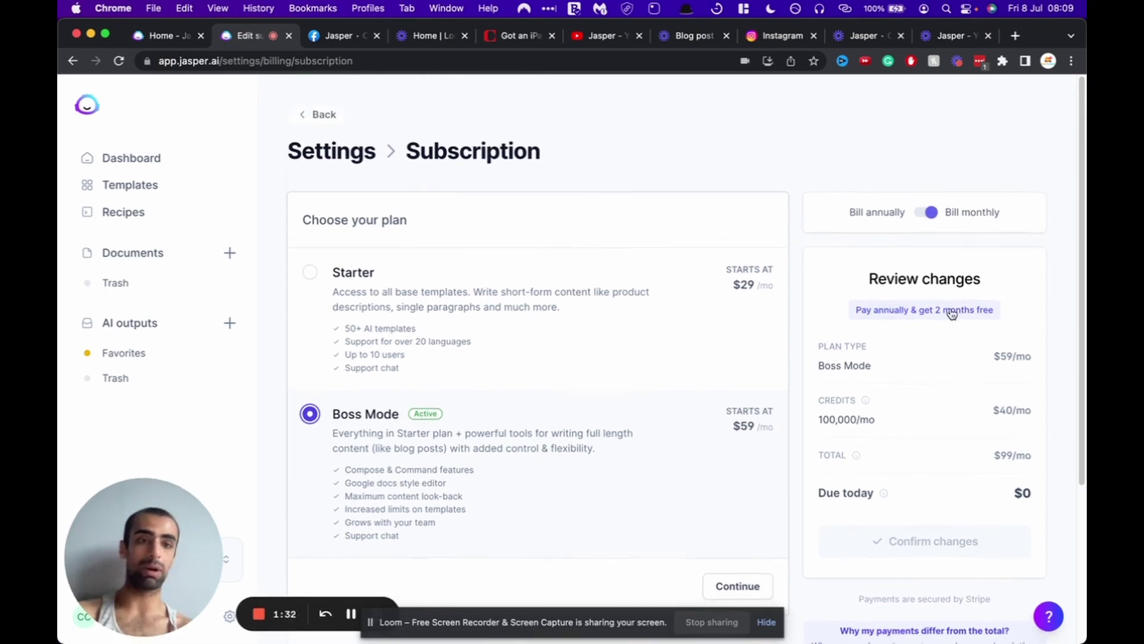
scroll(942, 227, "down", 2)
left_click(926, 137)
scroll(874, 321, "down", 1)
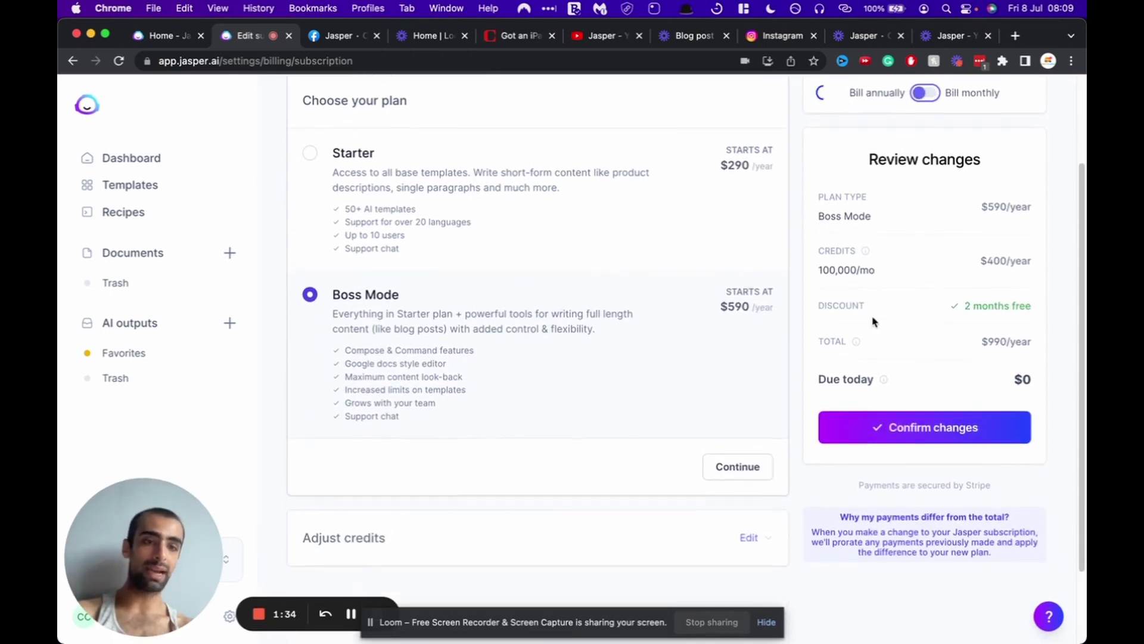